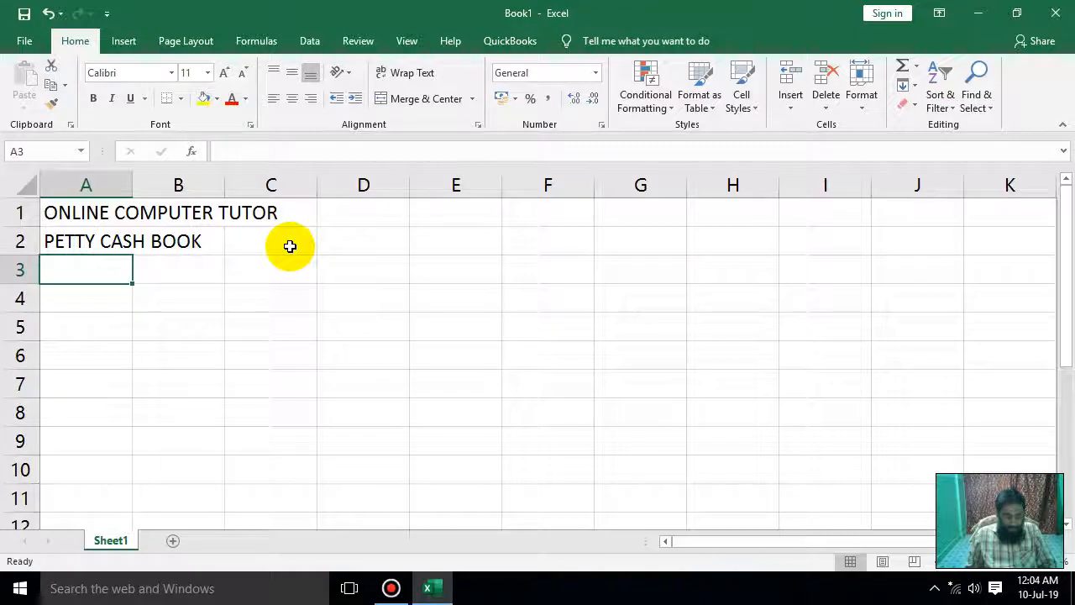
- Enter the heading DATE in A3 and AMOUNT RECEIVED in B3
{"action": "key", "text": "Tab"}
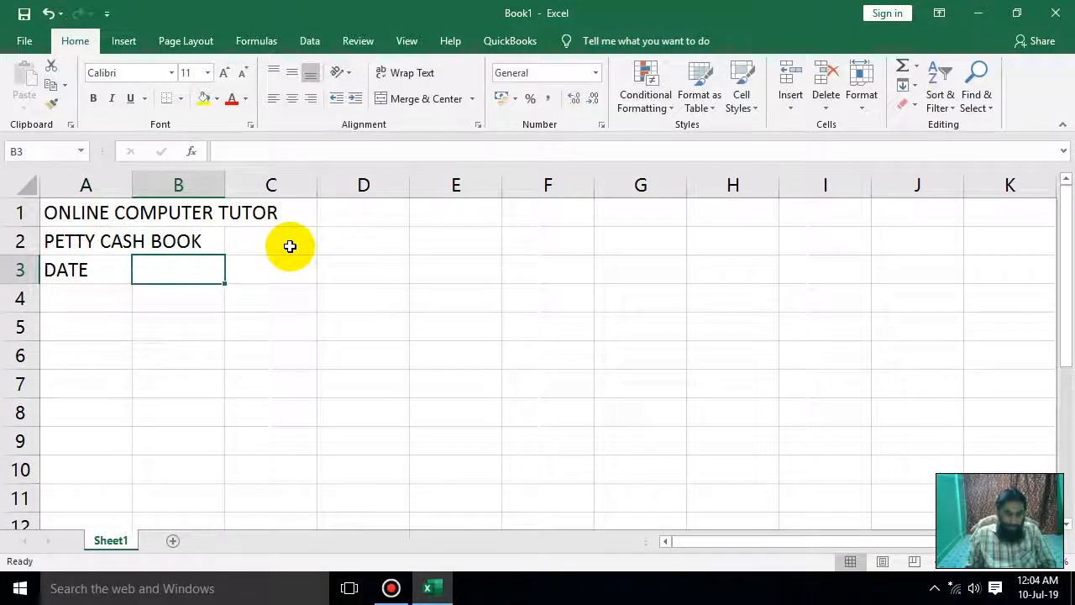
{"action": "type", "text": "AMOUNT"}
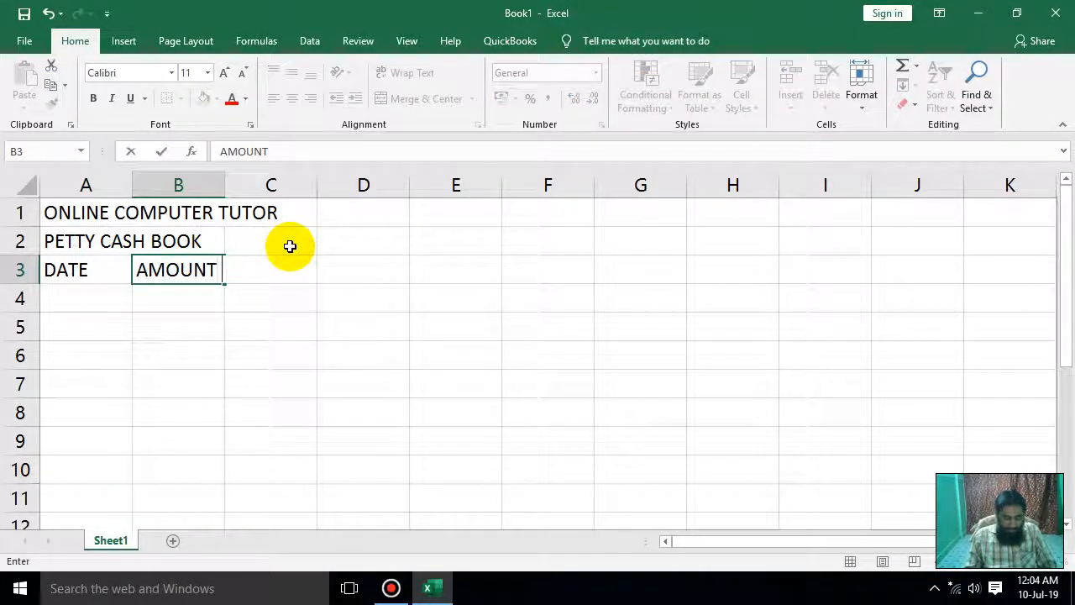
{"action": "key", "text": "Return"}
{"action": "key", "text": "Right"}
{"action": "key", "text": "Up"}
{"action": "key", "text": "Left"}
{"action": "key", "text": "F2"}
{"action": "key", "text": "Left"}
{"action": "key", "text": "Left"}
{"action": "key", "text": "Left"}
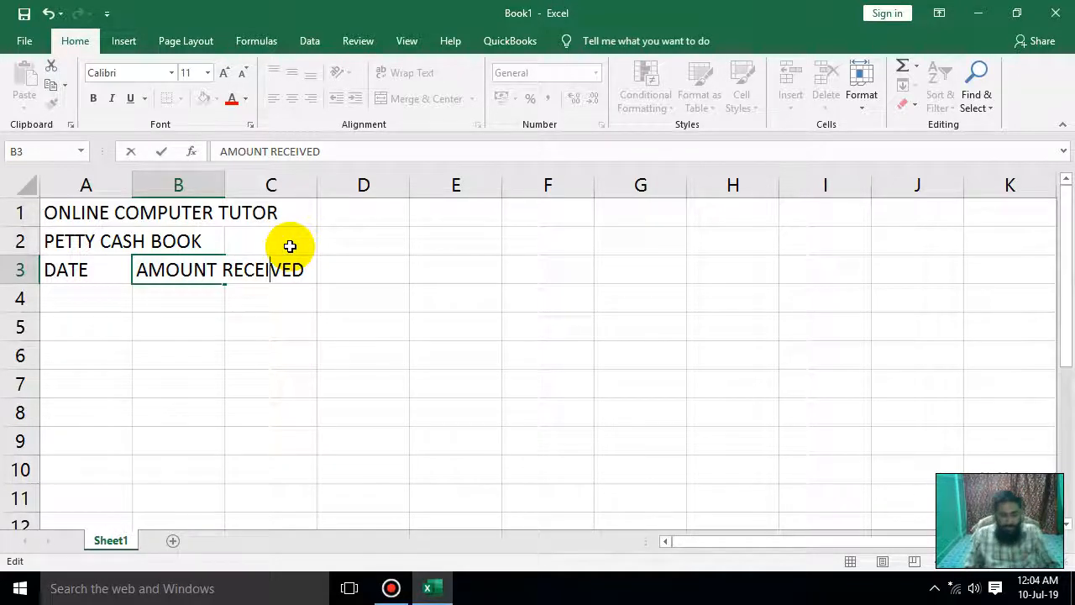
{"action": "key", "text": "Return"}
- Enter the headings DATE in C3, PARTICULARS in D3 and AMOUNT PAID in E3
{"action": "key", "text": "Right"}
{"action": "key", "text": "Up"}
{"action": "type", "text": "DATE"}
{"action": "key", "text": "Tab"}
{"action": "type", "text": "PAR"}
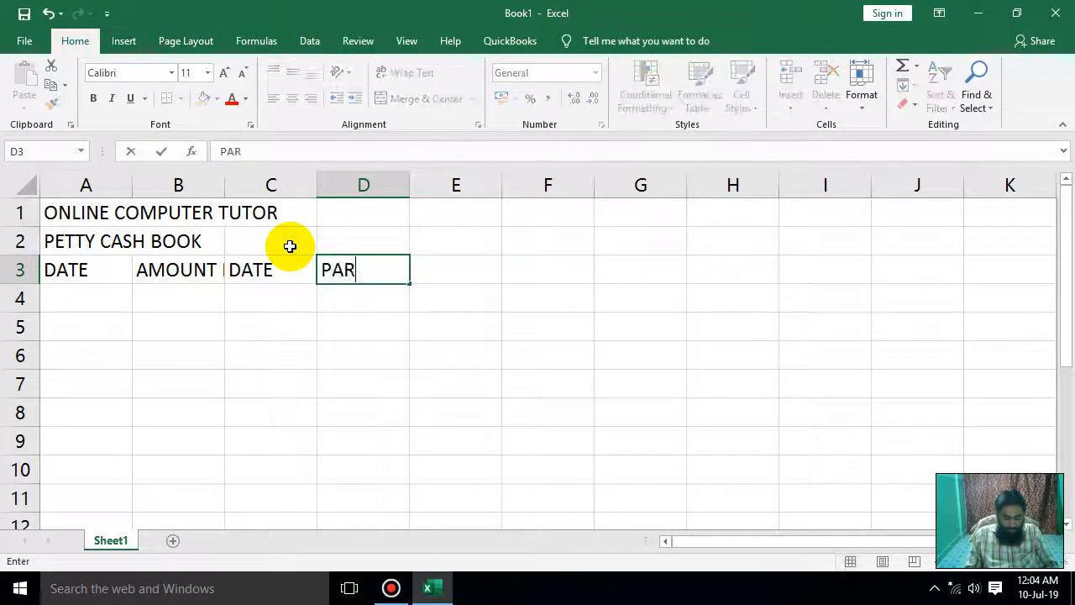
{"action": "type", "text": "TICULARS"}
{"action": "key", "text": "Tab"}
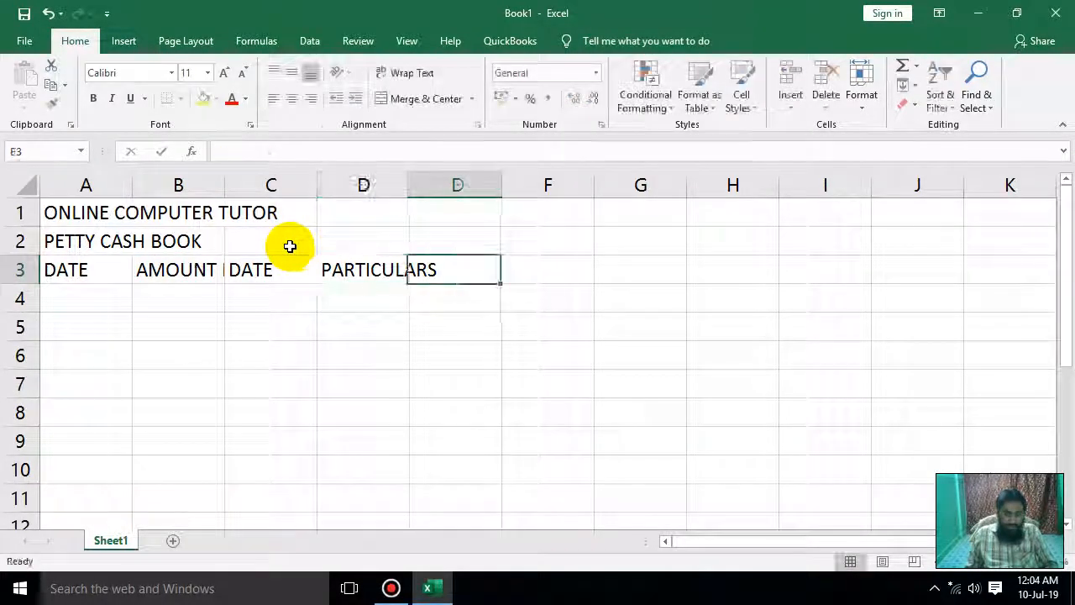
{"action": "type", "text": "AMOUNT PAID"}
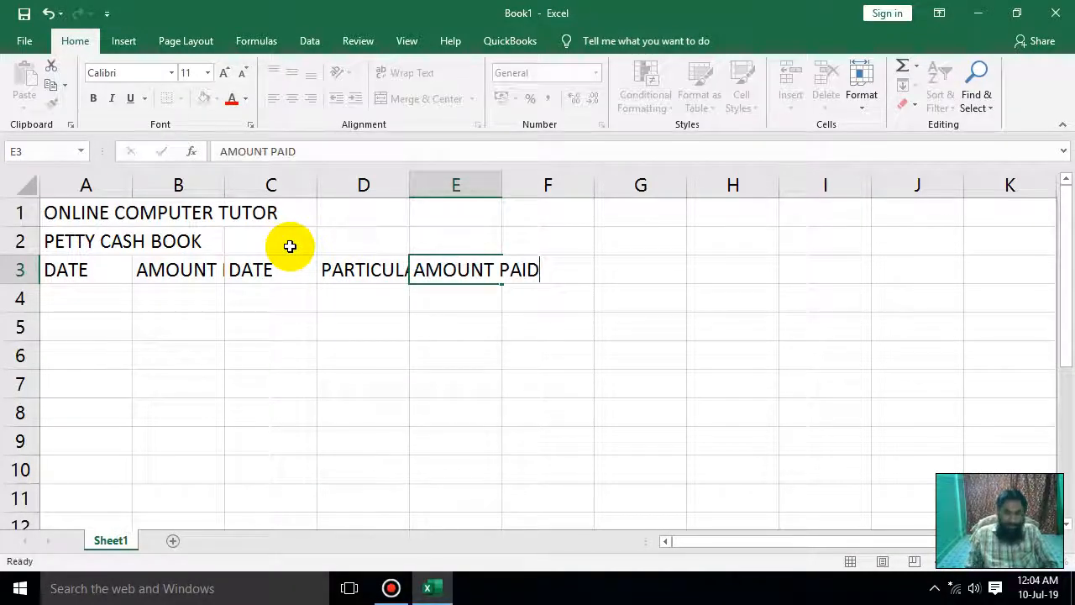
{"action": "key", "text": "Tab"}
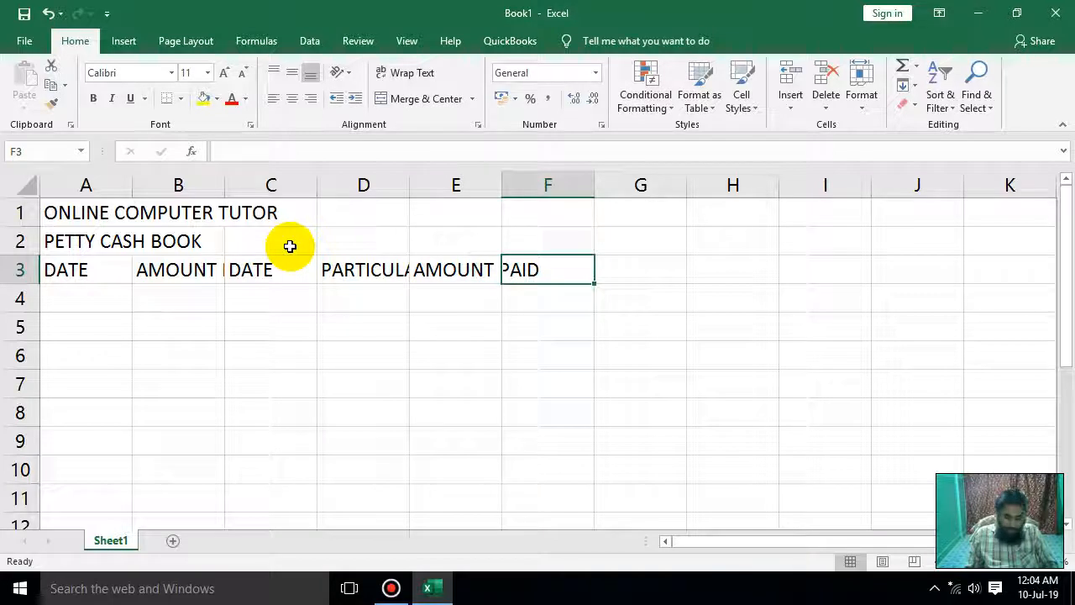
- Enter the expense heading STATINERY & PRINTING in F3
{"action": "type", "text": "STATINERY & PRINTING"}
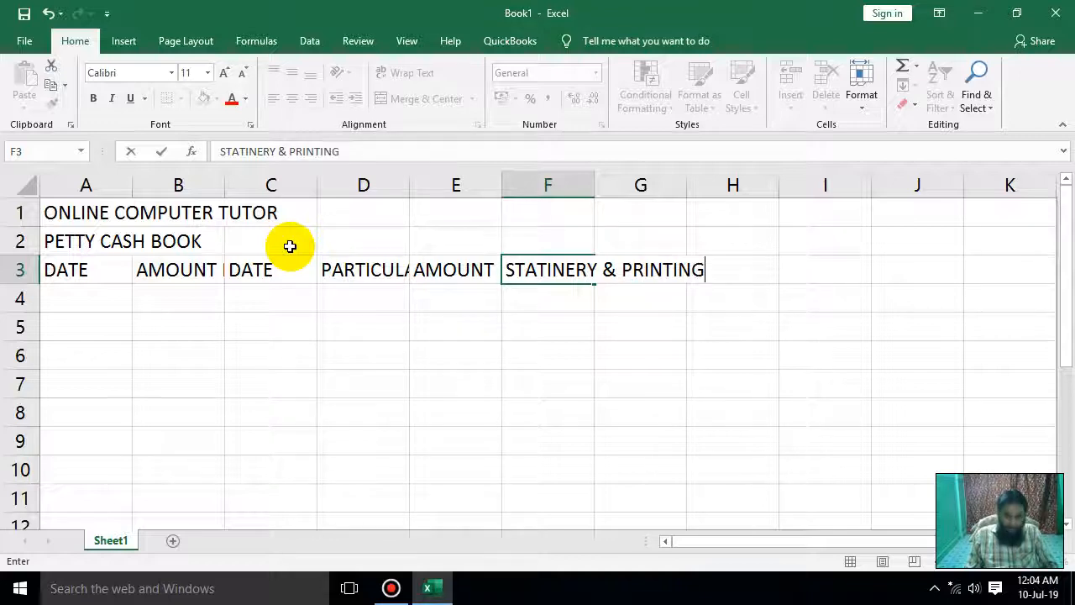
{"action": "key", "text": "Tab"}
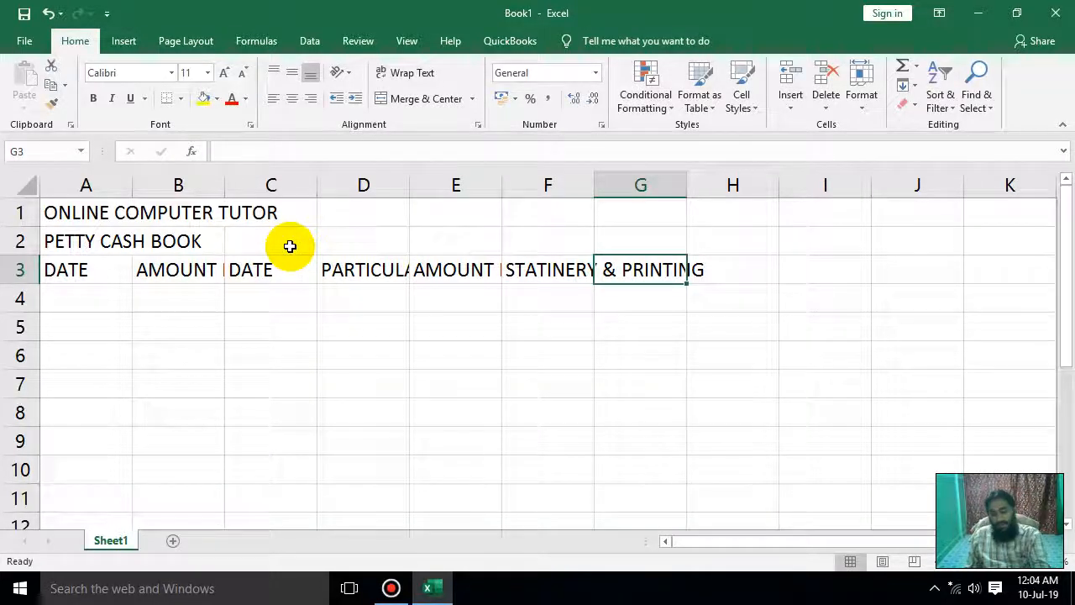
{"action": "key", "text": "Right"}
{"action": "key", "text": "Left"}
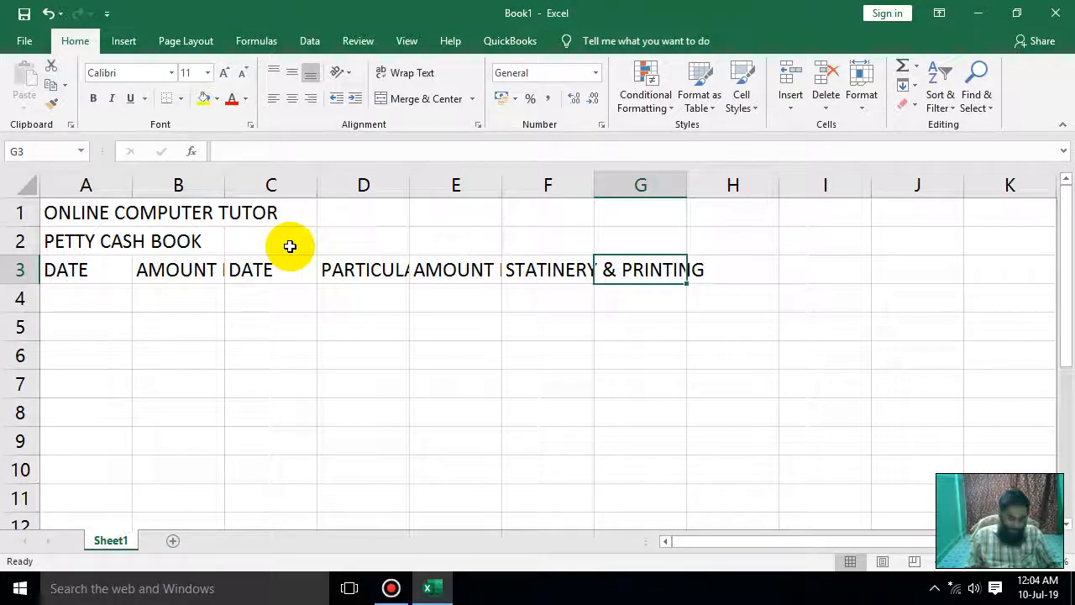
- Enter the expense heading REPAIR MAINTENANCE in G3, correcting its spelling
{"action": "type", "text": "REPAIRI"}
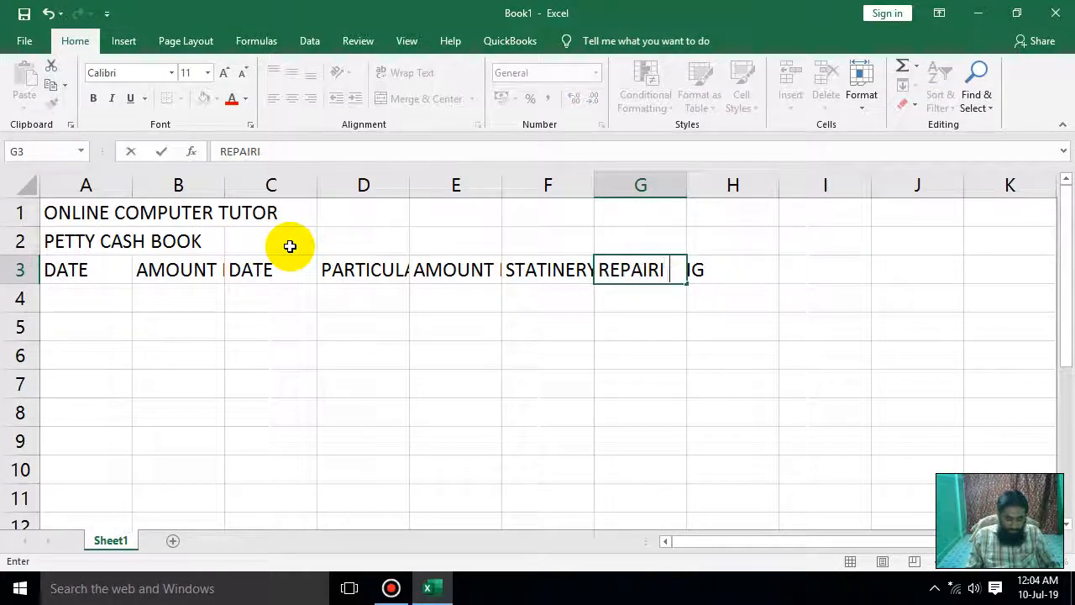
{"action": "type", "text": " MAINTENA"}
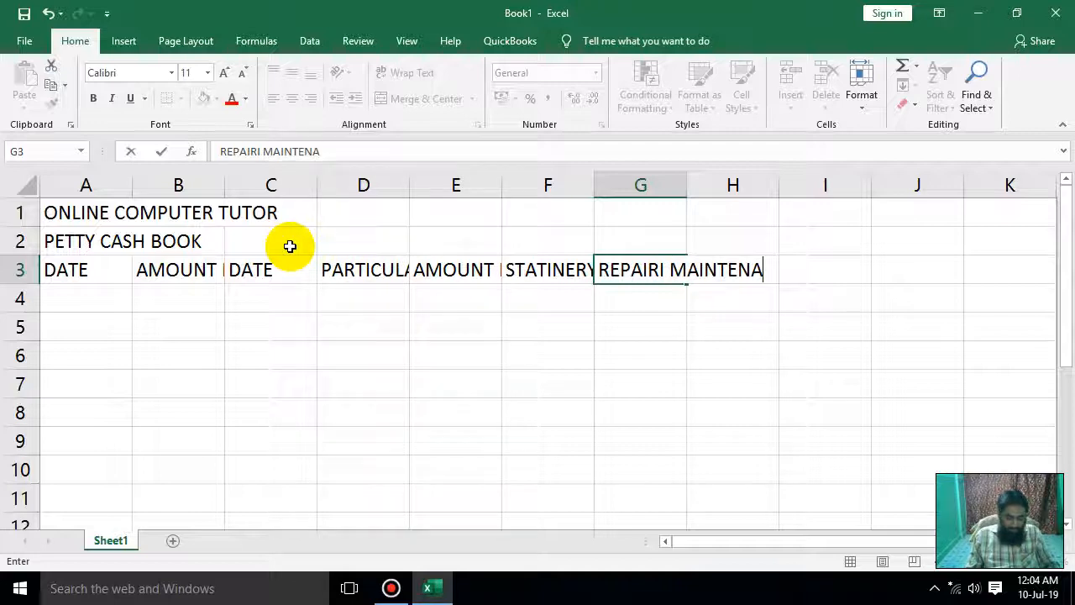
{"action": "type", "text": "NCE"}
{"action": "key", "text": "Right"}
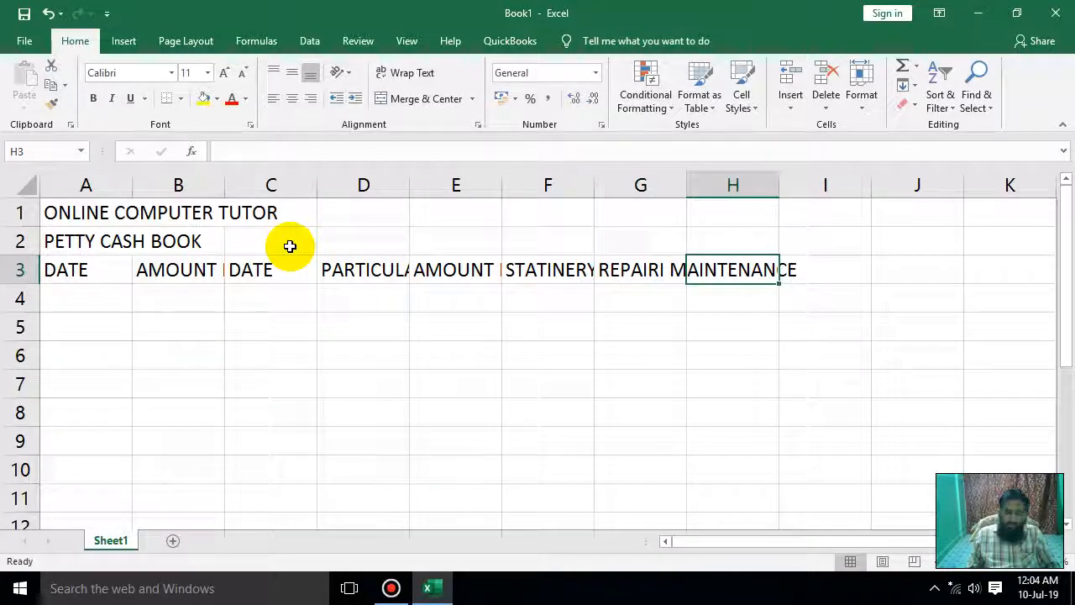
{"action": "key", "text": "Left"}
{"action": "key", "text": "F2"}
{"action": "key", "text": "Left"}
{"action": "key", "text": "Left"}
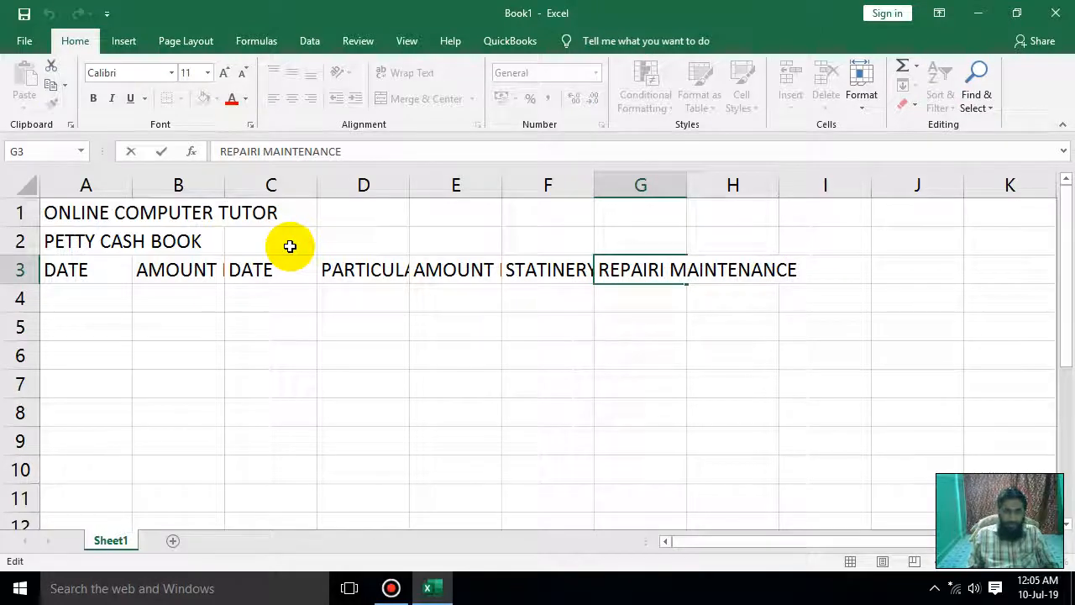
{"action": "key", "text": "Tab"}
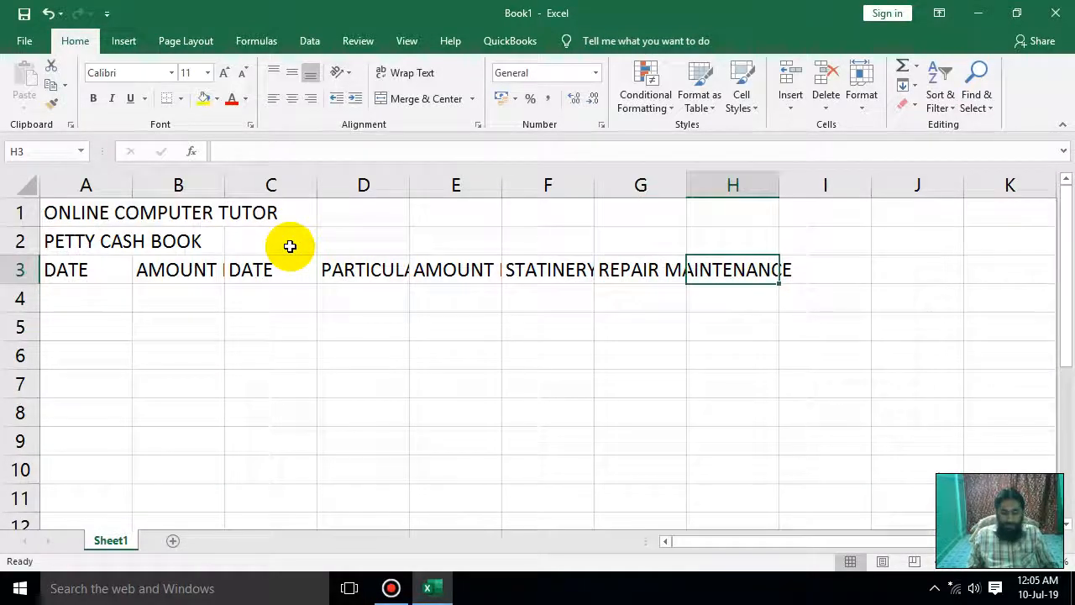
- Enter the expense heading POSTAGE in H3
{"action": "type", "text": "POSTAG"}
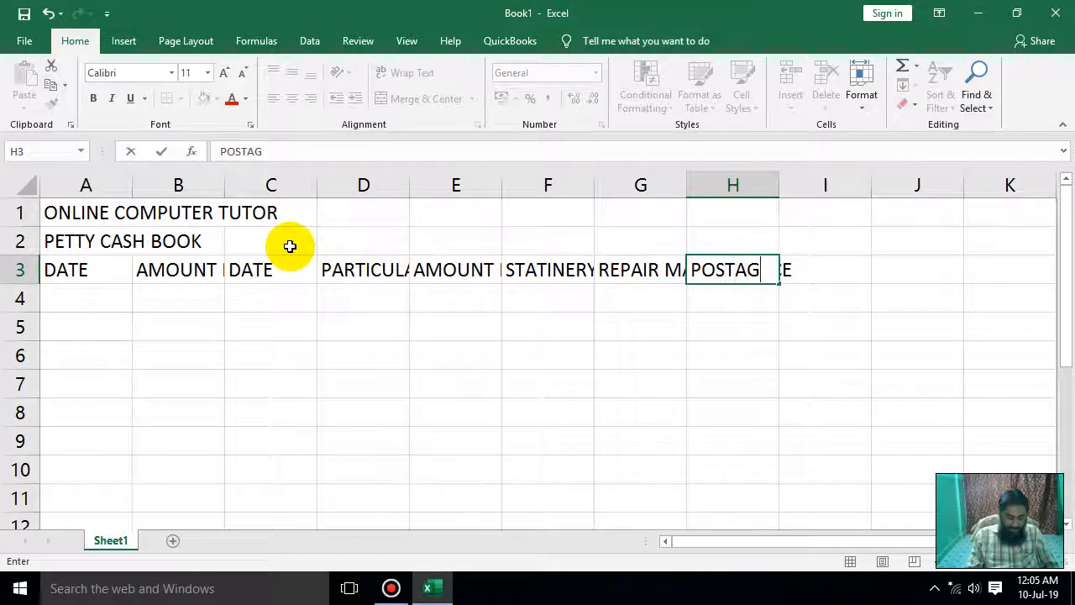
{"action": "type", "text": "E"}
{"action": "key", "text": "Return"}
{"action": "key", "text": "Tab"}
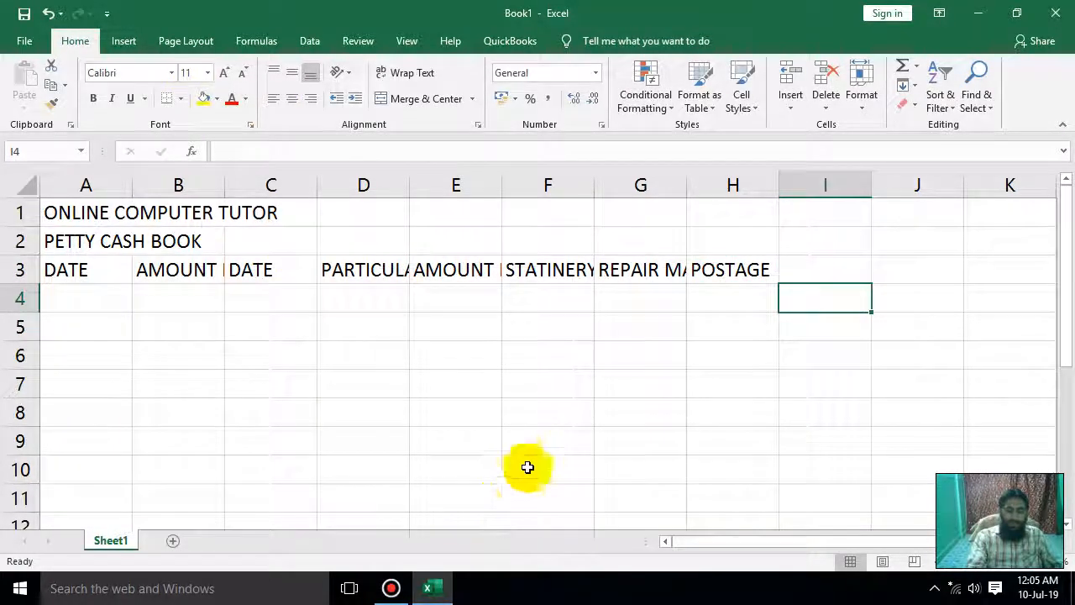
- Auto-fit the widths of columns A to H to their headings
{"action": "left_click_drag", "start_coordinate": [723, 184], "coordinate": [126, 194]}
{"action": "double_click", "coordinate": [322, 188]}
{"action": "left_click", "coordinate": [365, 408]}
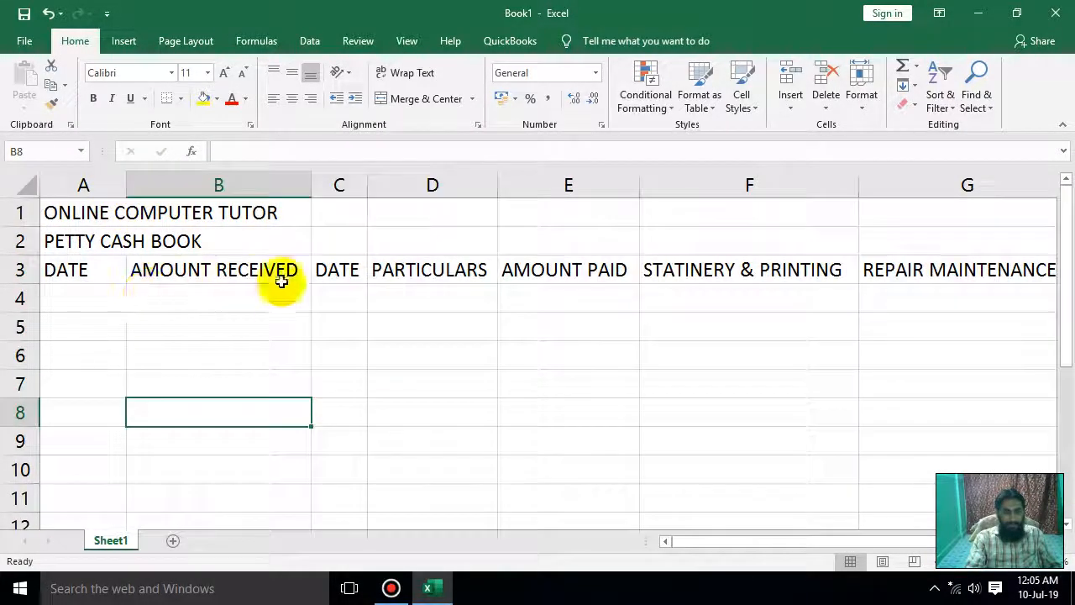
- Increase the height of row 3 and centre the headings in A3:G3 horizontally and vertically
{"action": "left_click_drag", "start_coordinate": [20, 283], "coordinate": [22, 324]}
{"action": "left_click_drag", "start_coordinate": [66, 296], "coordinate": [945, 285]}
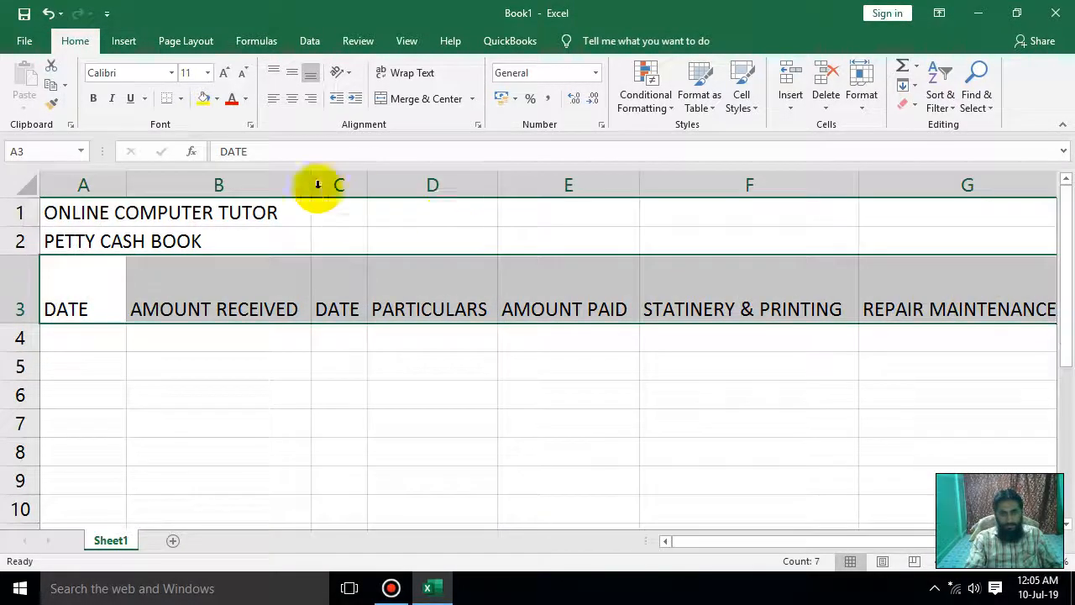
{"action": "left_click", "coordinate": [291, 98]}
{"action": "left_click", "coordinate": [290, 73]}
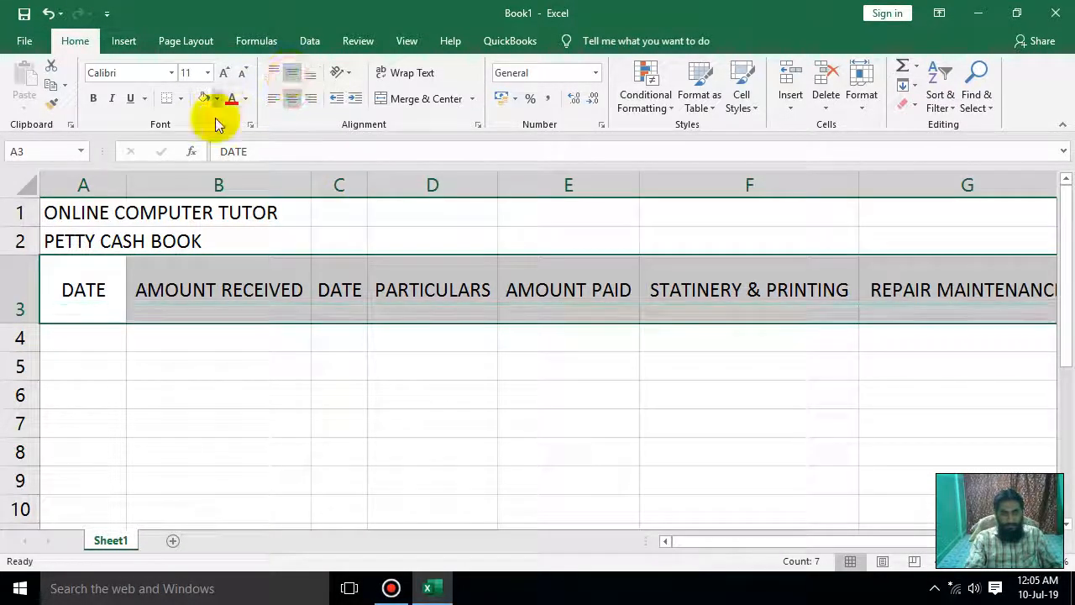
- Make the headings in A3:G3 bold and turn on text wrapping for them
{"action": "left_click", "coordinate": [95, 100]}
{"action": "left_click", "coordinate": [340, 73]}
{"action": "left_click", "coordinate": [319, 395]}
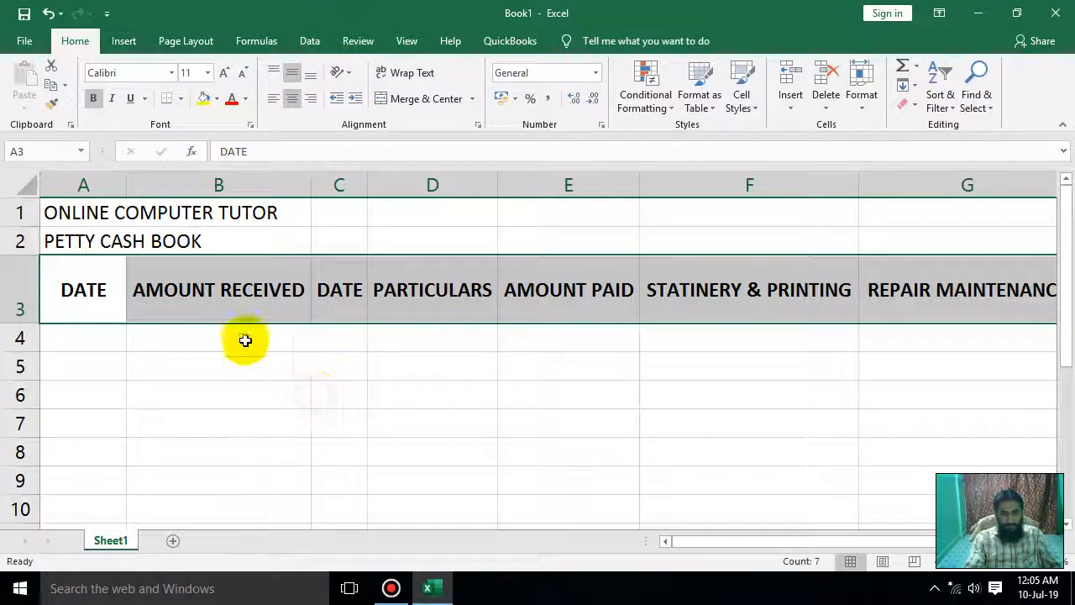
{"action": "left_click", "coordinate": [401, 73]}
{"action": "left_click", "coordinate": [238, 232]}
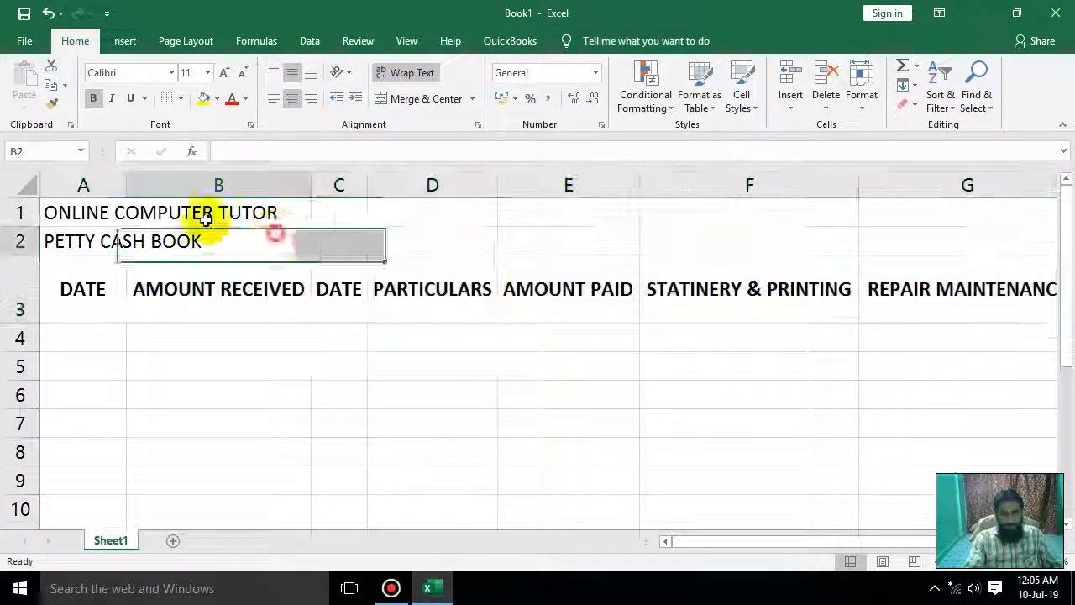
- Widen both DATE columns, A and C, to the same width
{"action": "left_click", "coordinate": [103, 183]}
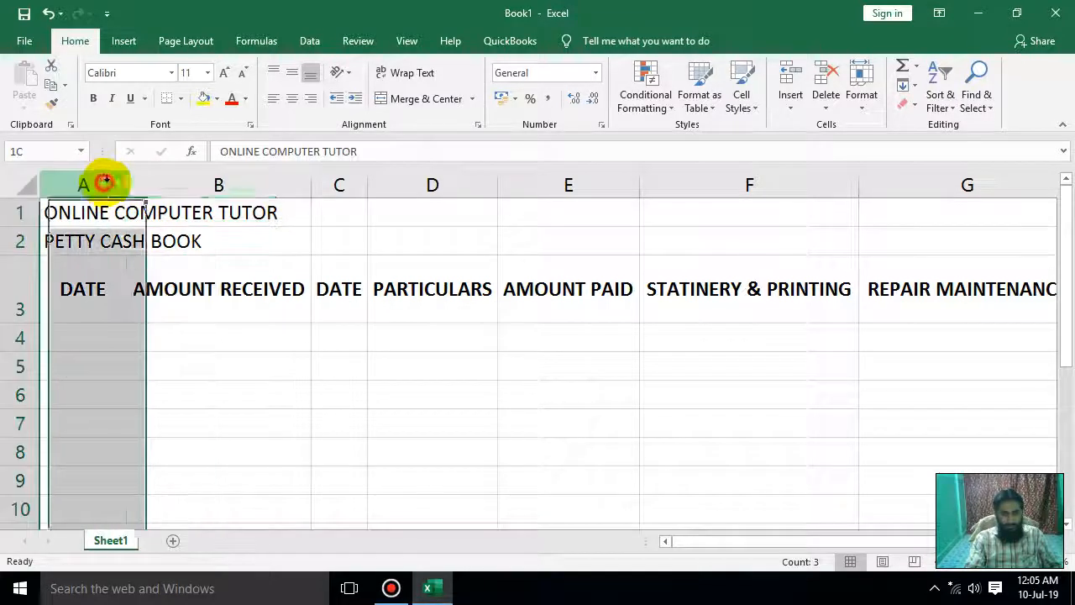
{"action": "left_click", "coordinate": [339, 185], "text": "ctrl"}
{"action": "left_click_drag", "start_coordinate": [367, 176], "coordinate": [411, 225]}
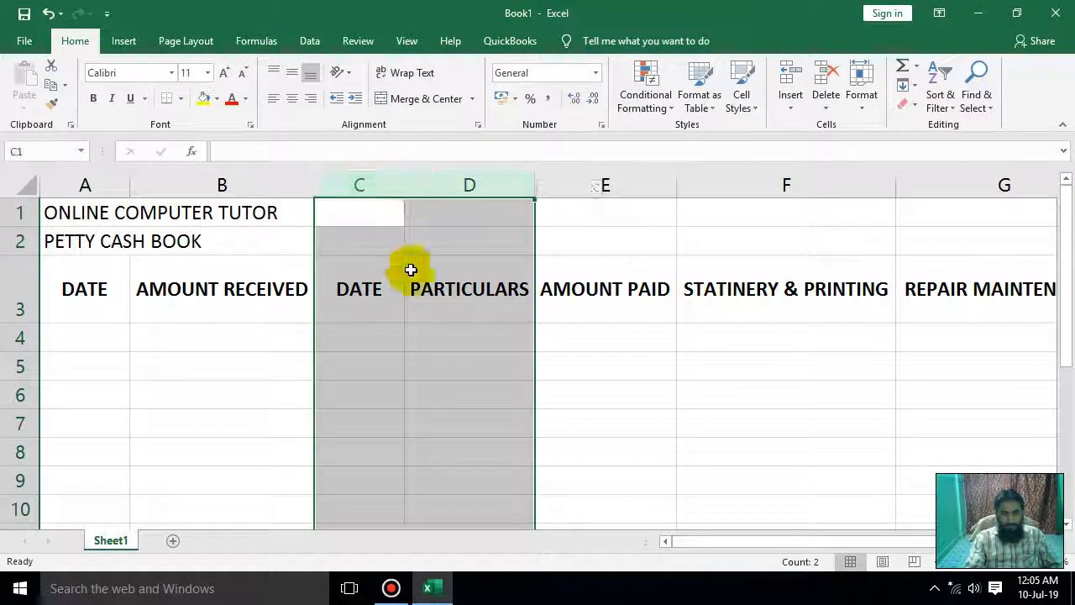
{"action": "left_click", "coordinate": [362, 337]}
- Narrow columns B, E, F and G so that their headings wrap onto two lines
{"action": "left_click", "coordinate": [288, 290]}
{"action": "left_click_drag", "start_coordinate": [319, 178], "coordinate": [241, 179]}
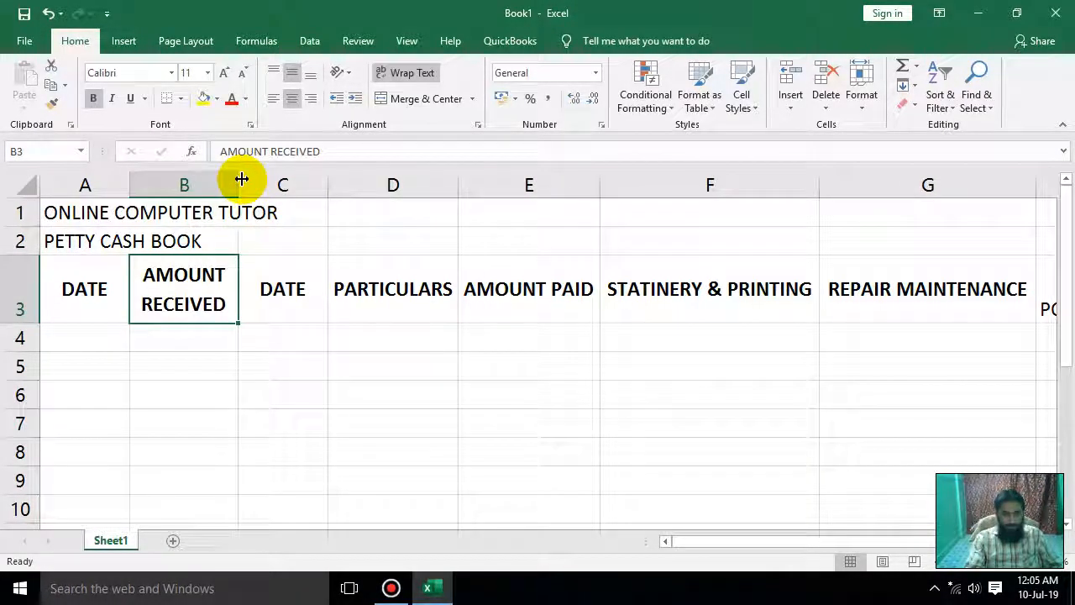
{"action": "left_click", "coordinate": [523, 186]}
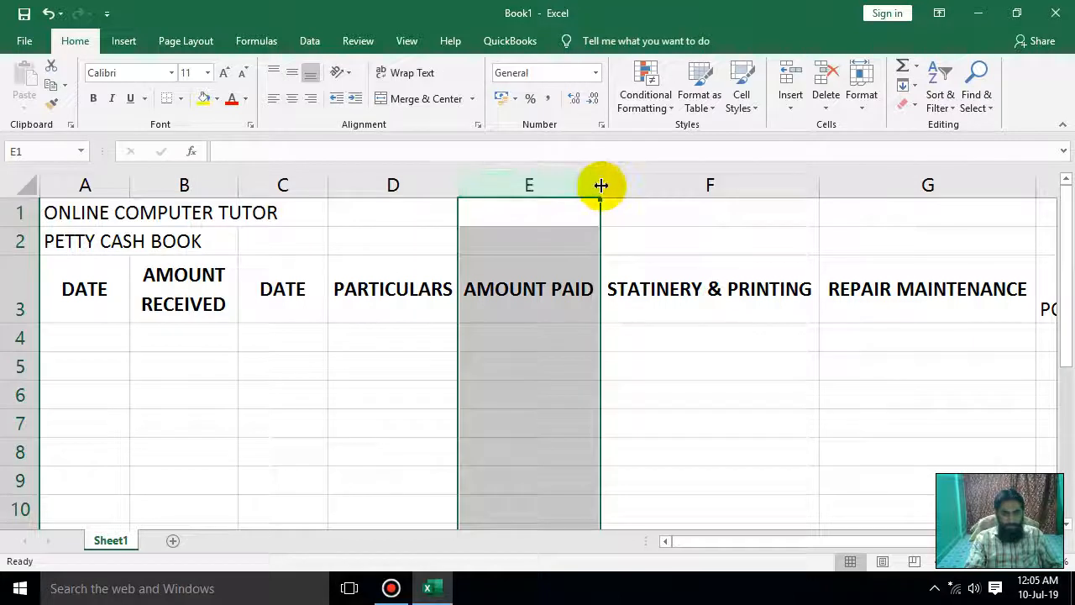
{"action": "left_click_drag", "start_coordinate": [601, 185], "coordinate": [567, 179]}
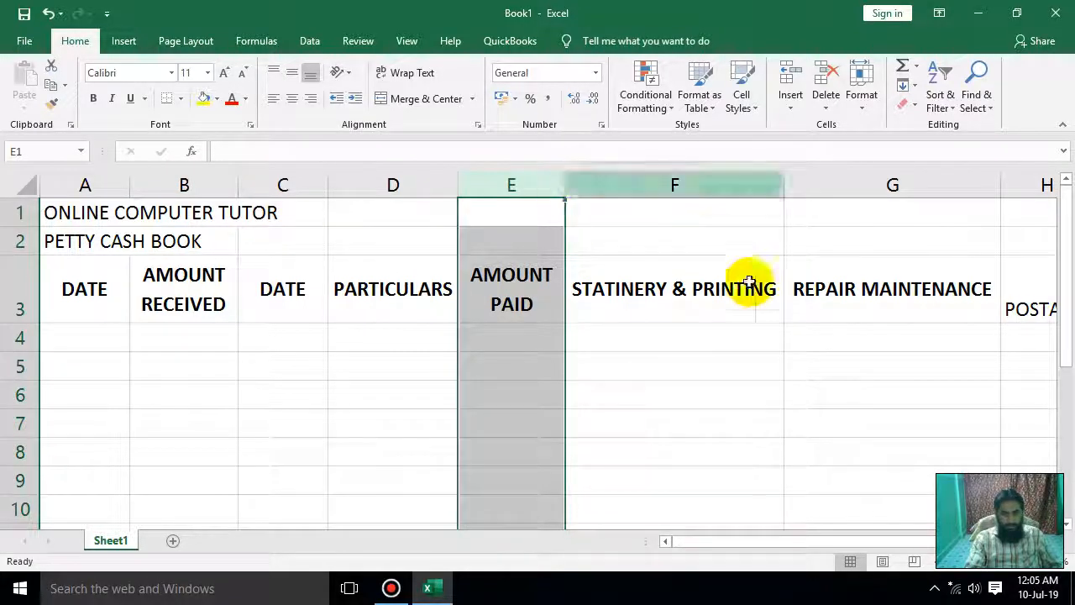
{"action": "left_click_drag", "start_coordinate": [784, 180], "coordinate": [758, 180]}
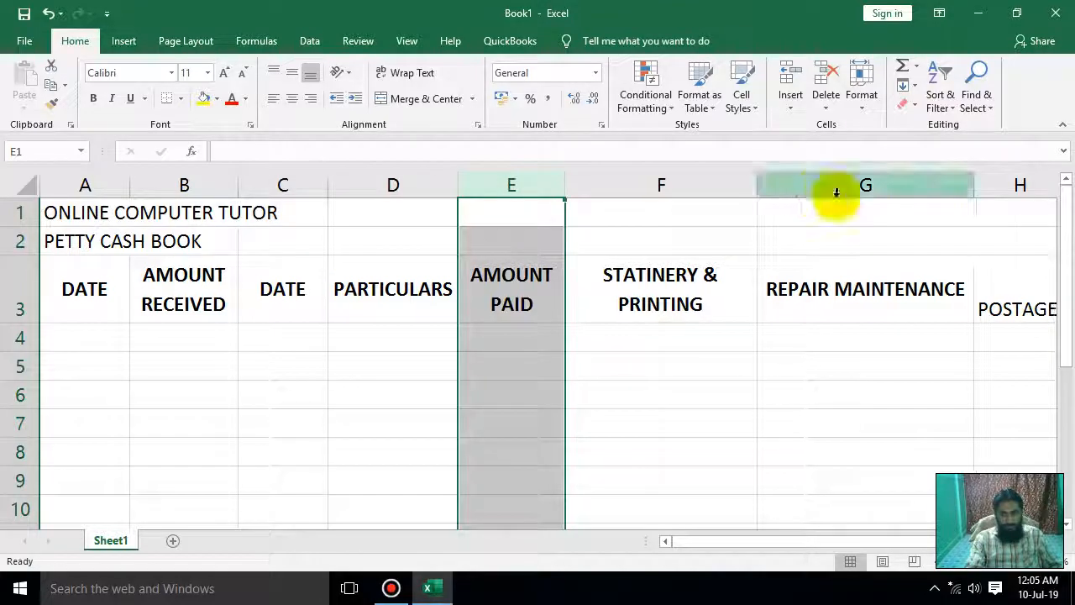
{"action": "left_click_drag", "start_coordinate": [970, 184], "coordinate": [941, 183]}
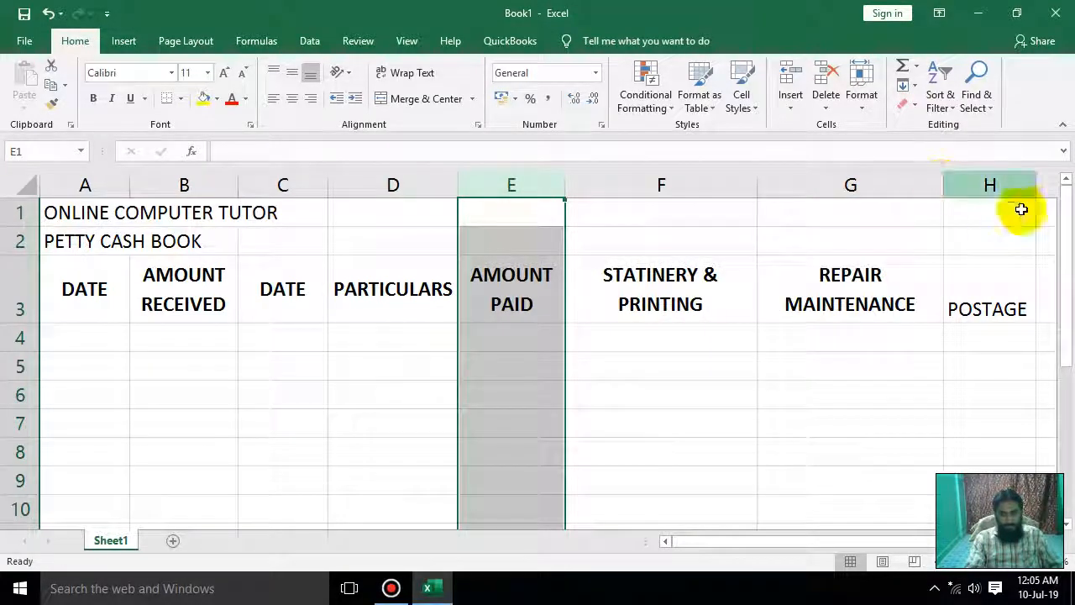
- Copy the bold, centred, wrapped formatting of the REPAIR MAINTENANCE heading to the POSTAGE heading in H3
{"action": "left_click", "coordinate": [874, 303]}
{"action": "left_click", "coordinate": [95, 99]}
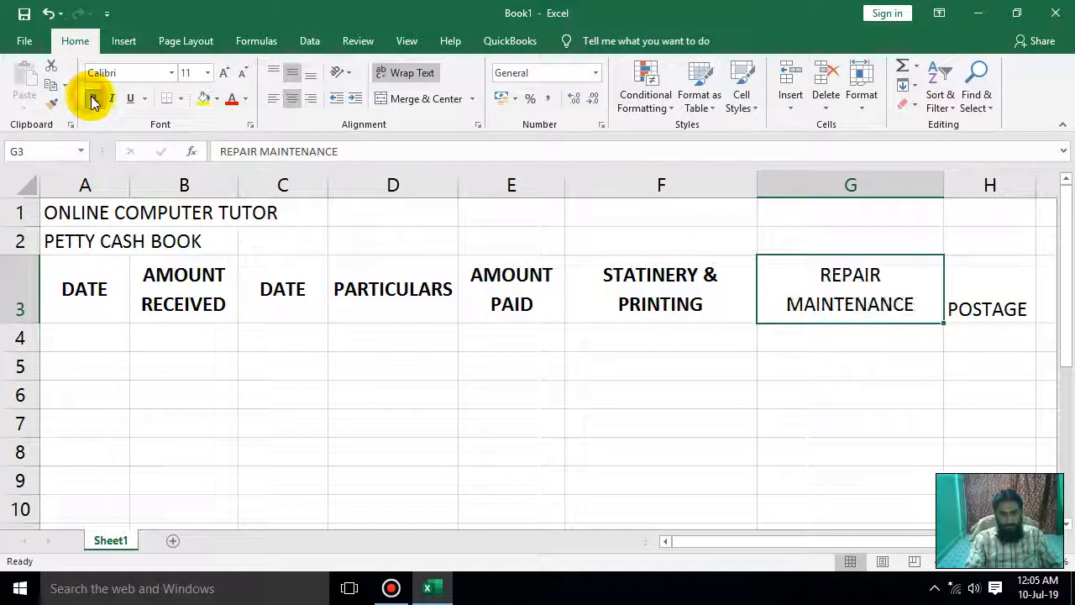
{"action": "left_click", "coordinate": [93, 99]}
{"action": "left_click", "coordinate": [51, 102]}
{"action": "left_click", "coordinate": [980, 309]}
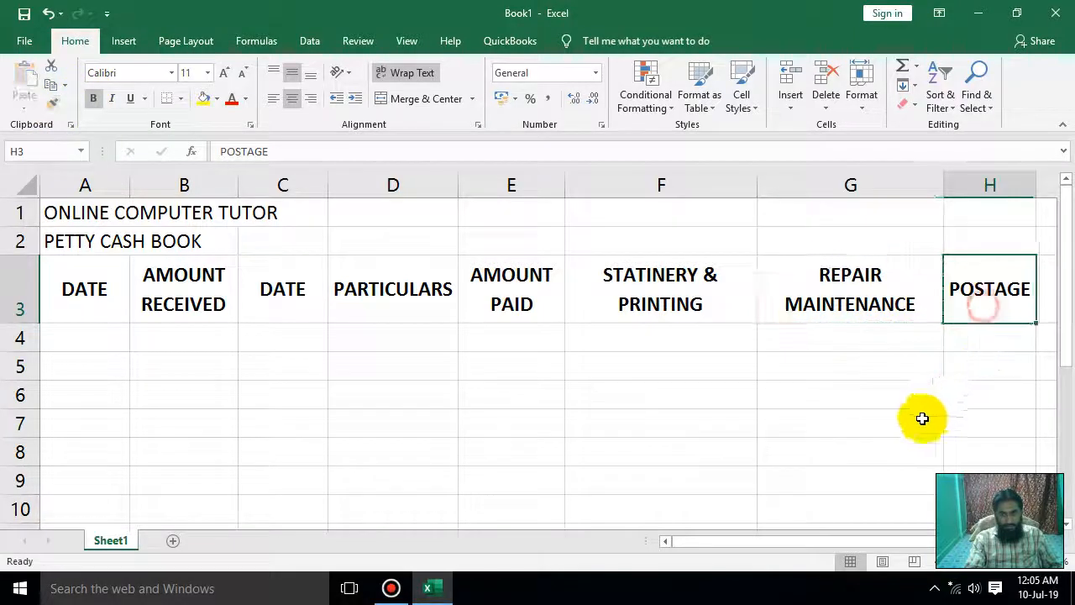
{"action": "left_click", "coordinate": [915, 422]}
- Enter the expense heading CONVEYANCE in I3
{"action": "left_click_drag", "start_coordinate": [892, 544], "coordinate": [818, 537]}
{"action": "left_click_drag", "start_coordinate": [920, 541], "coordinate": [966, 541]}
{"action": "left_click", "coordinate": [999, 304]}
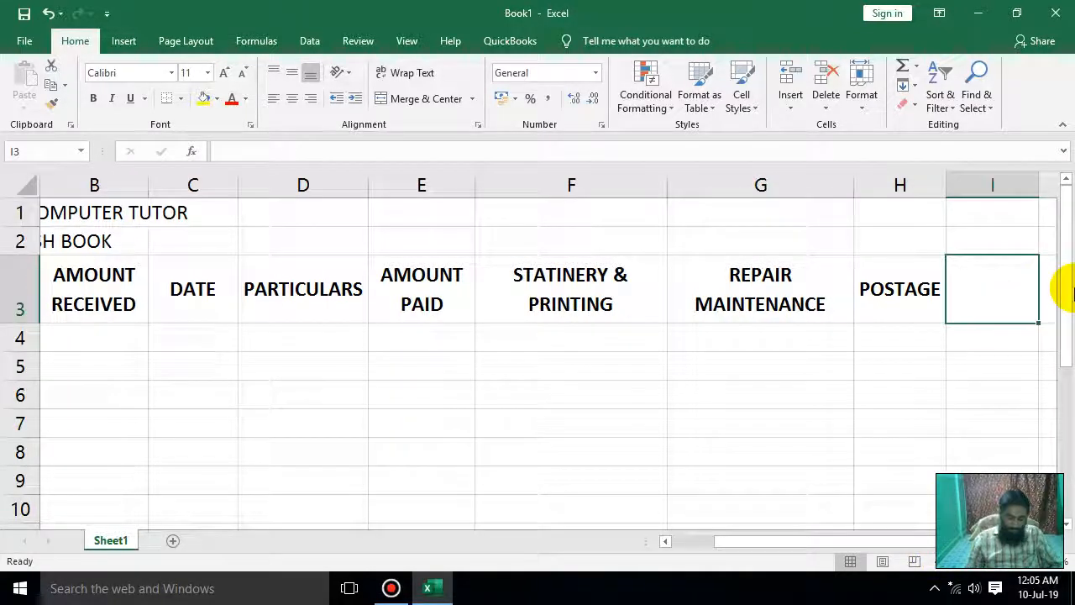
{"action": "type", "text": "CON"}
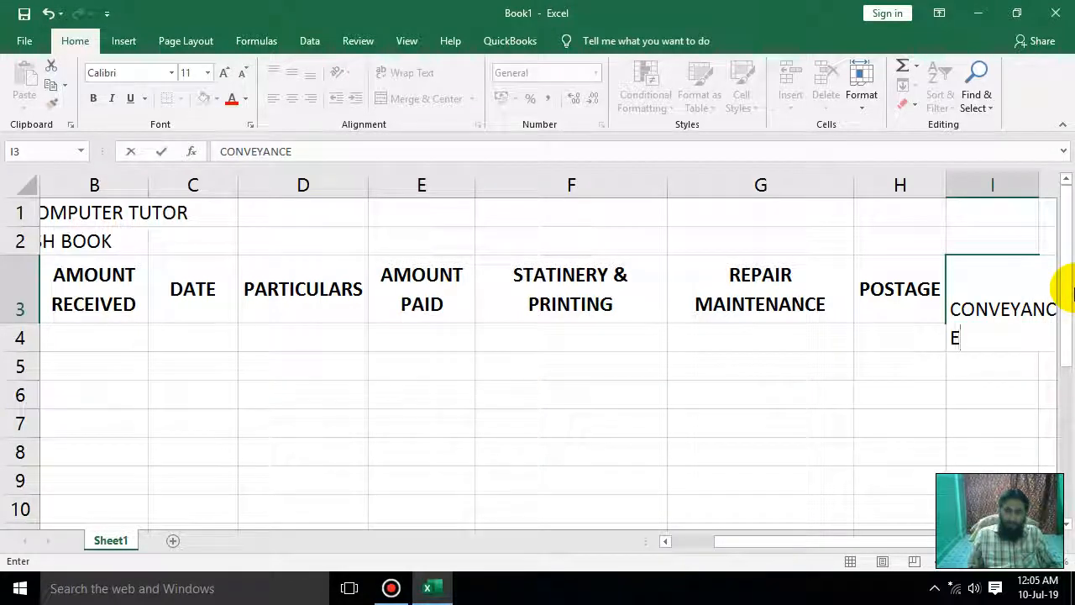
{"action": "type", "text": "VEYANCE"}
{"action": "key", "text": "Return"}
- Widen column I so that the CONVEYANCE heading fits on one line
{"action": "left_click_drag", "start_coordinate": [1041, 183], "coordinate": [1065, 182]}
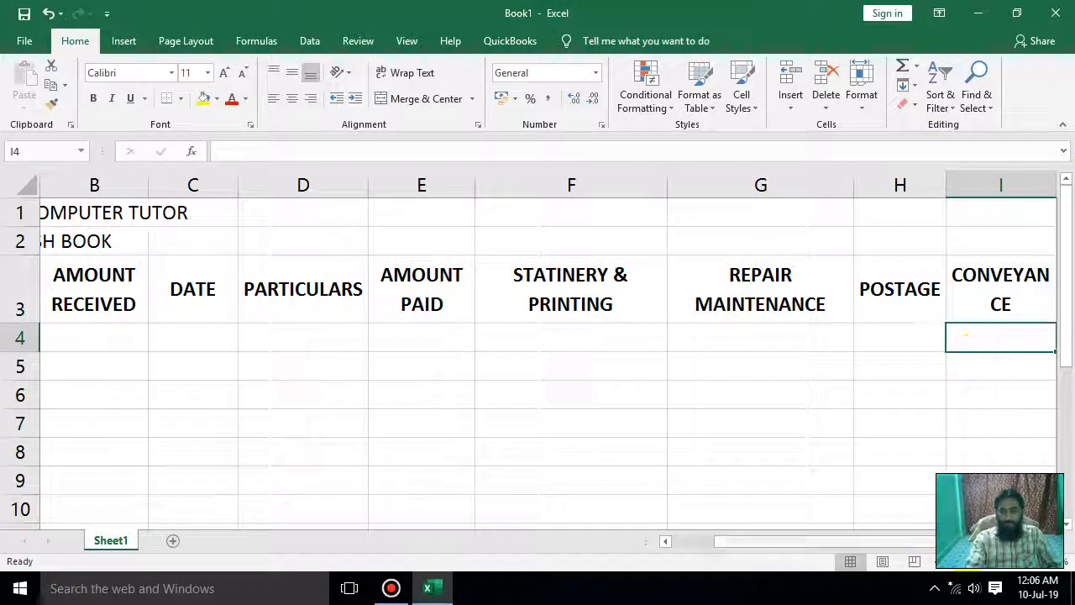
{"action": "left_click", "coordinate": [1050, 542]}
{"action": "left_click_drag", "start_coordinate": [952, 184], "coordinate": [980, 181]}
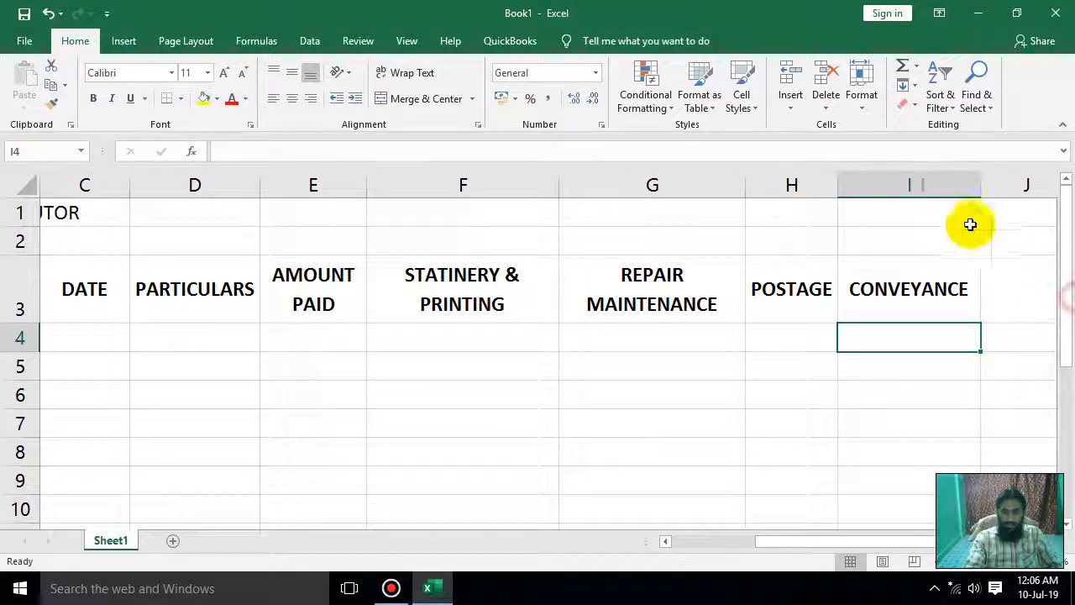
- Enter the text PETTY CASH in cell I1, above the CONVEYANCE column
{"action": "left_click", "coordinate": [930, 215]}
{"action": "type", "text": "PETTY CASH"}
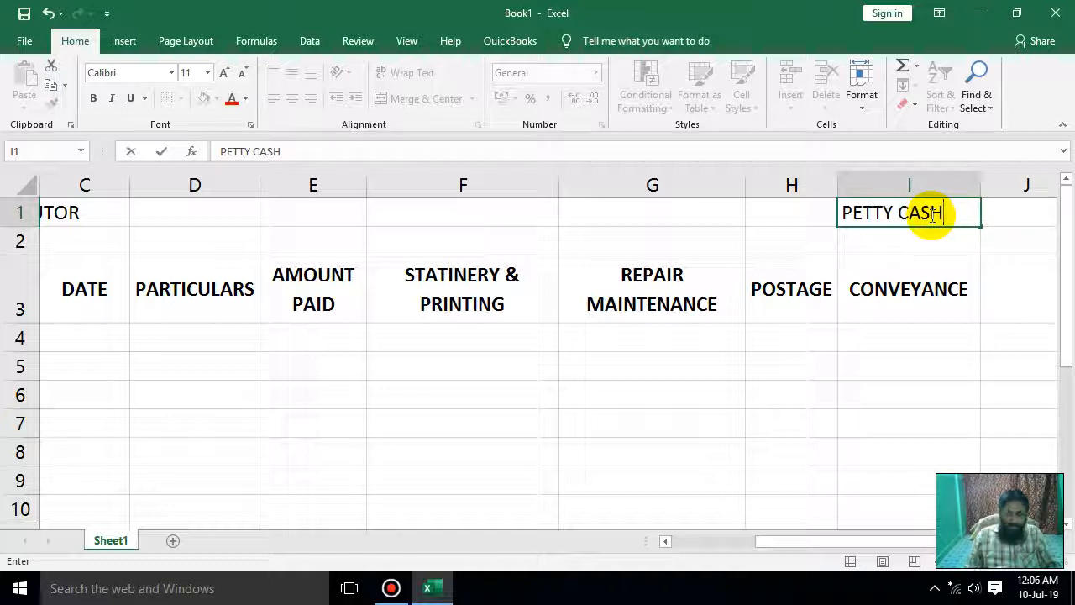
{"action": "key", "text": "Return"}
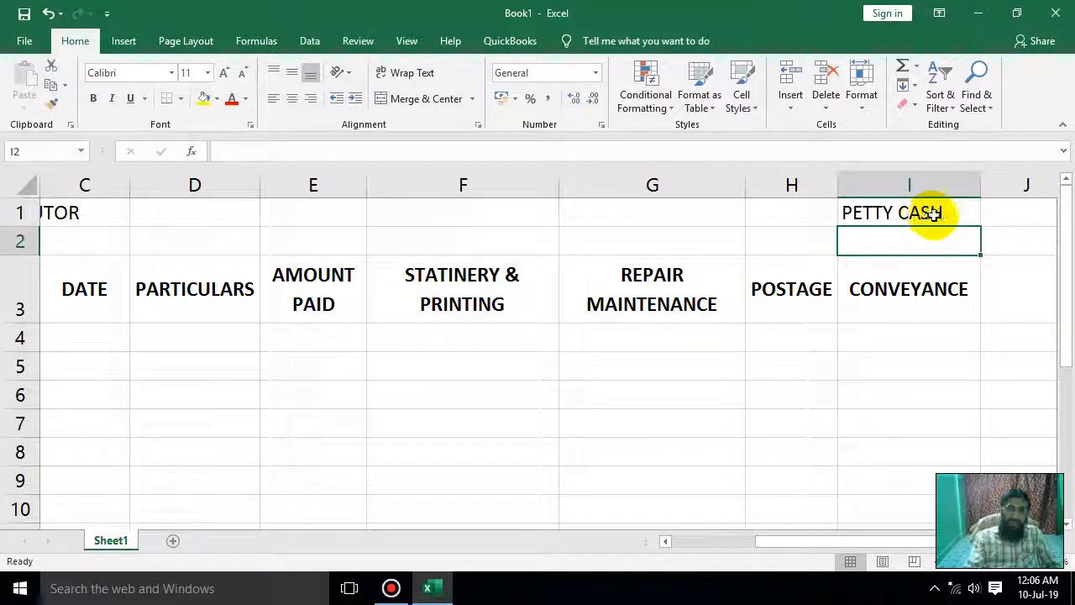
{"action": "left_click_drag", "start_coordinate": [927, 543], "coordinate": [420, 489]}
{"action": "left_click", "coordinate": [64, 212]}
{"action": "left_click_drag", "start_coordinate": [67, 213], "coordinate": [669, 459]}
{"action": "left_click", "coordinate": [471, 424]}
- Apply all borders to the petty cash table range A1:I11
{"action": "left_click", "coordinate": [240, 212]}
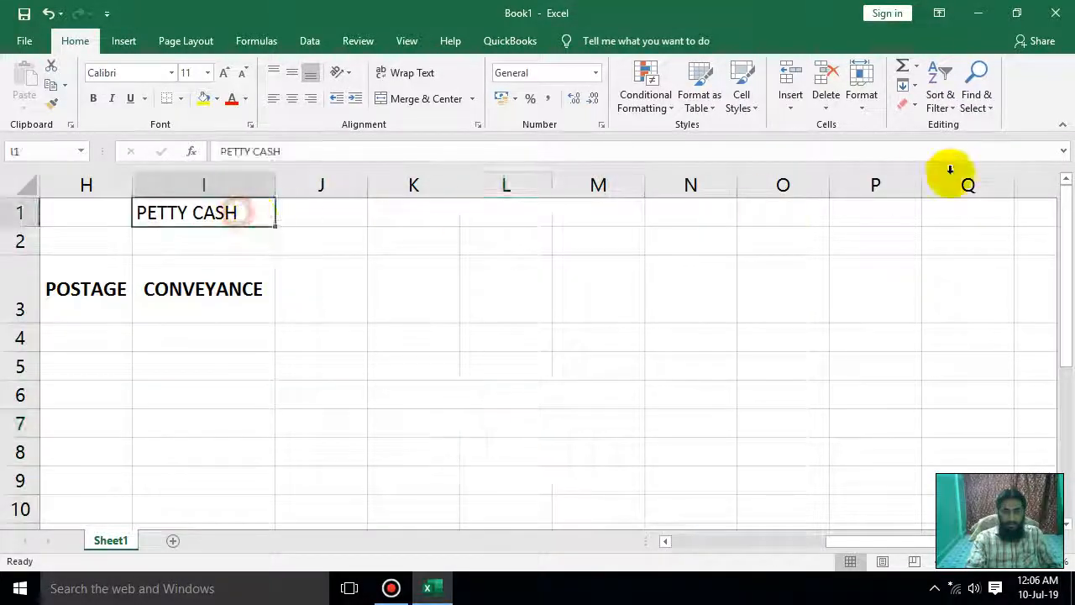
{"action": "key", "text": "shift+Left"}
{"action": "key", "text": "shift+Left"}
{"action": "key", "text": "shift+Left"}
{"action": "key", "text": "shift+Left"}
{"action": "key", "text": "shift+Left"}
{"action": "key", "text": "shift+Left"}
{"action": "key", "text": "shift+Left"}
{"action": "key", "text": "shift+Left"}
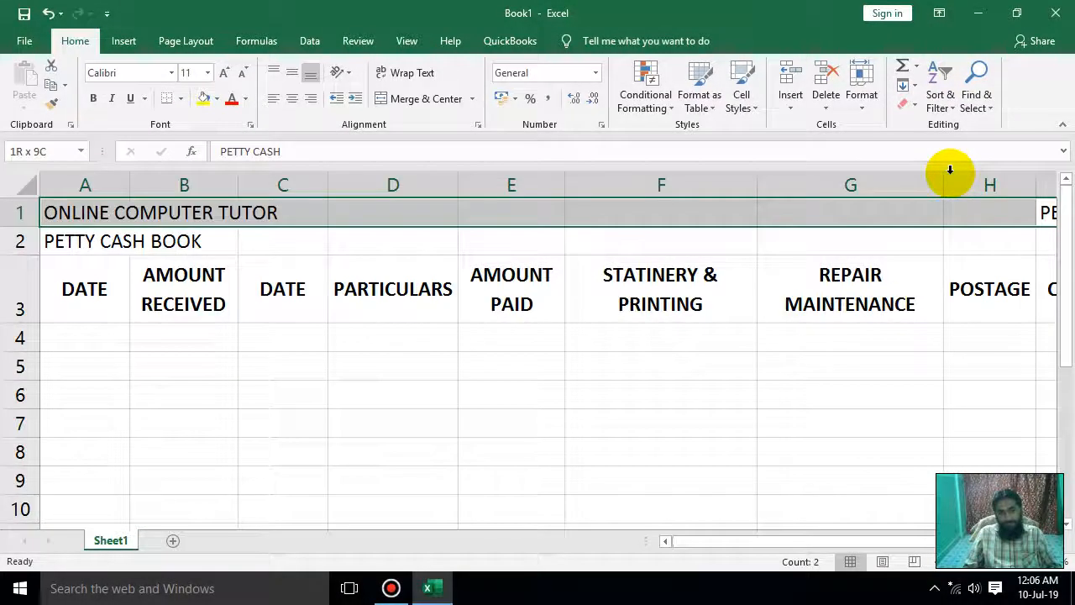
{"action": "key", "text": "shift+Down"}
{"action": "key", "text": "shift+Down"}
{"action": "key", "text": "shift+Down"}
{"action": "key", "text": "shift+Down"}
{"action": "key", "text": "shift+Down"}
{"action": "key", "text": "shift+Down"}
{"action": "key", "text": "shift+Down"}
{"action": "key", "text": "shift+Down"}
{"action": "key", "text": "shift+Down"}
{"action": "key", "text": "shift+Down"}
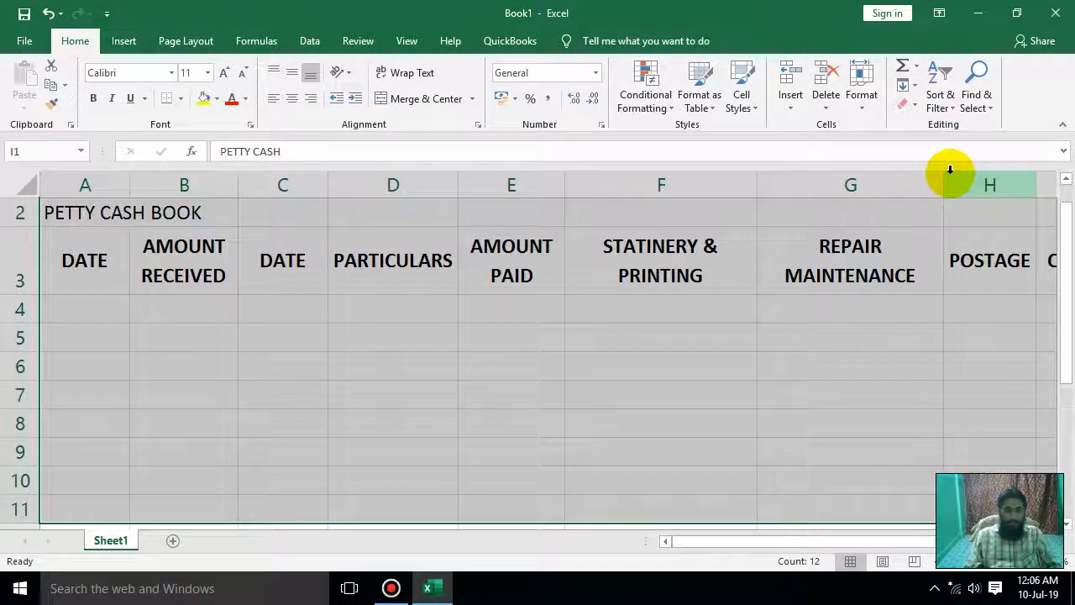
{"action": "left_click", "coordinate": [182, 99]}
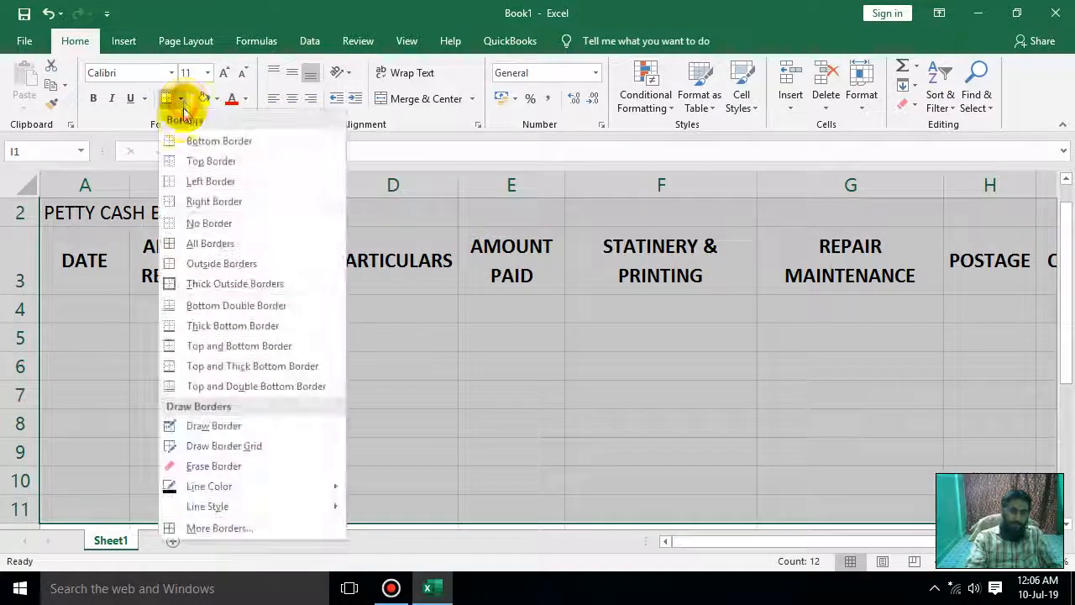
{"action": "left_click", "coordinate": [237, 243]}
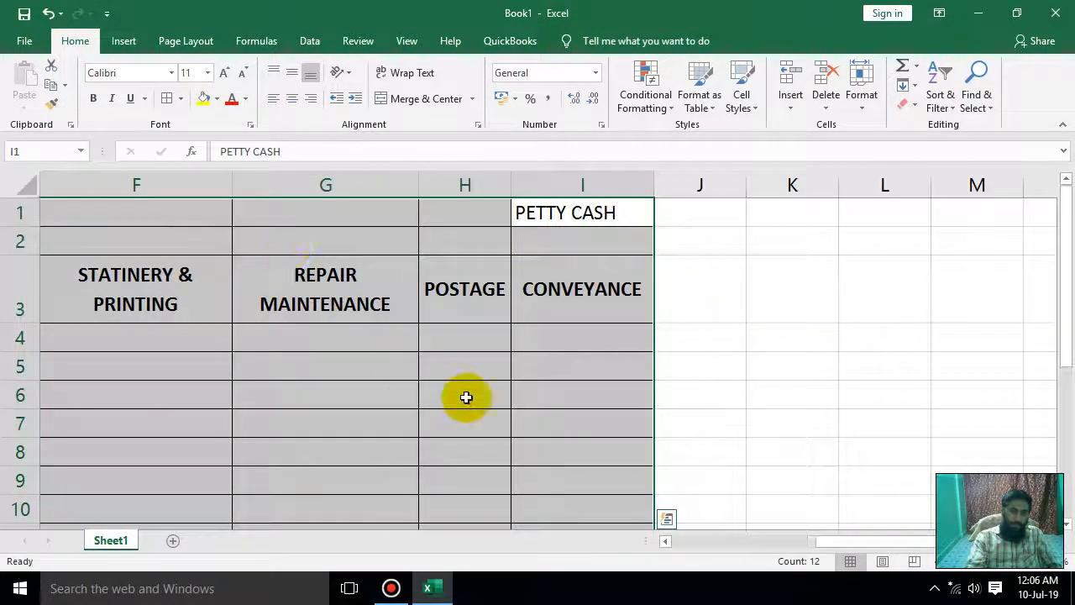
{"action": "left_click", "coordinate": [462, 390]}
- Merge and centre the ONLINE COMPUTER TUTOR title across A1:H1 and middle-align it vertically
{"action": "left_click_drag", "start_coordinate": [473, 211], "coordinate": [16, 80]}
{"action": "left_click", "coordinate": [395, 98]}
{"action": "left_click", "coordinate": [291, 73]}
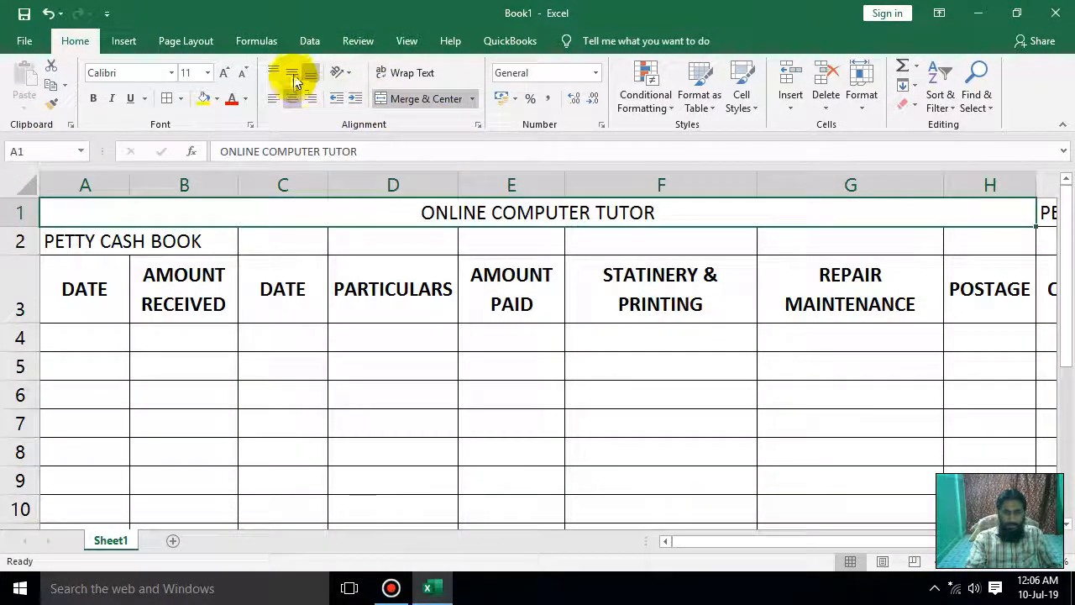
- Merge and centre PETTY CASH BOOK across A2:H2, with middle vertical alignment and bold text
{"action": "left_click_drag", "start_coordinate": [65, 243], "coordinate": [881, 235]}
{"action": "left_click", "coordinate": [394, 98]}
{"action": "left_click", "coordinate": [292, 73]}
{"action": "left_click", "coordinate": [94, 98]}
- Make the ONLINE COMPUTER TUTOR title bold and increase its font size to 18
{"action": "left_click", "coordinate": [498, 218]}
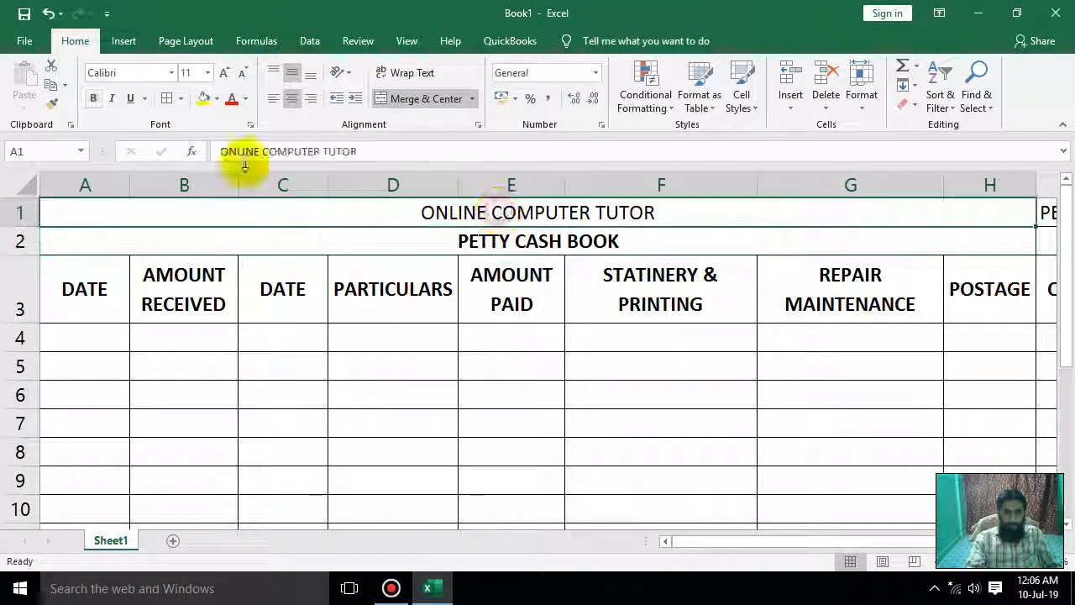
{"action": "left_click", "coordinate": [93, 99]}
{"action": "left_click", "coordinate": [224, 72]}
{"action": "left_click", "coordinate": [224, 72]}
{"action": "left_click", "coordinate": [224, 72]}
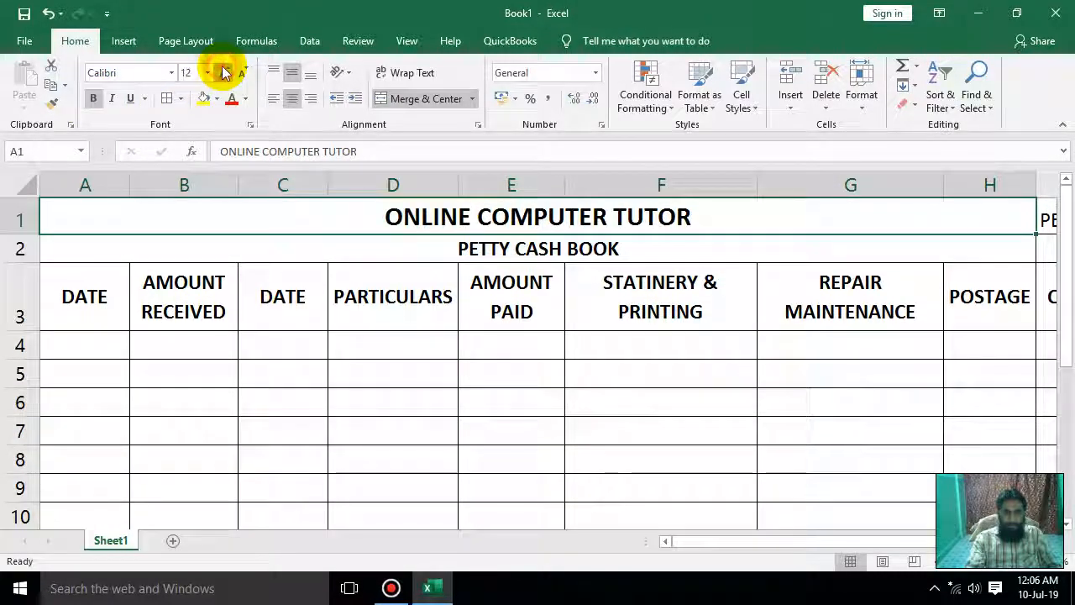
{"action": "left_click", "coordinate": [223, 72]}
- Enlarge the PETTY CASH BOOK subtitle by two font-size increments and colour its text red
{"action": "left_click", "coordinate": [547, 259]}
{"action": "left_click", "coordinate": [224, 72]}
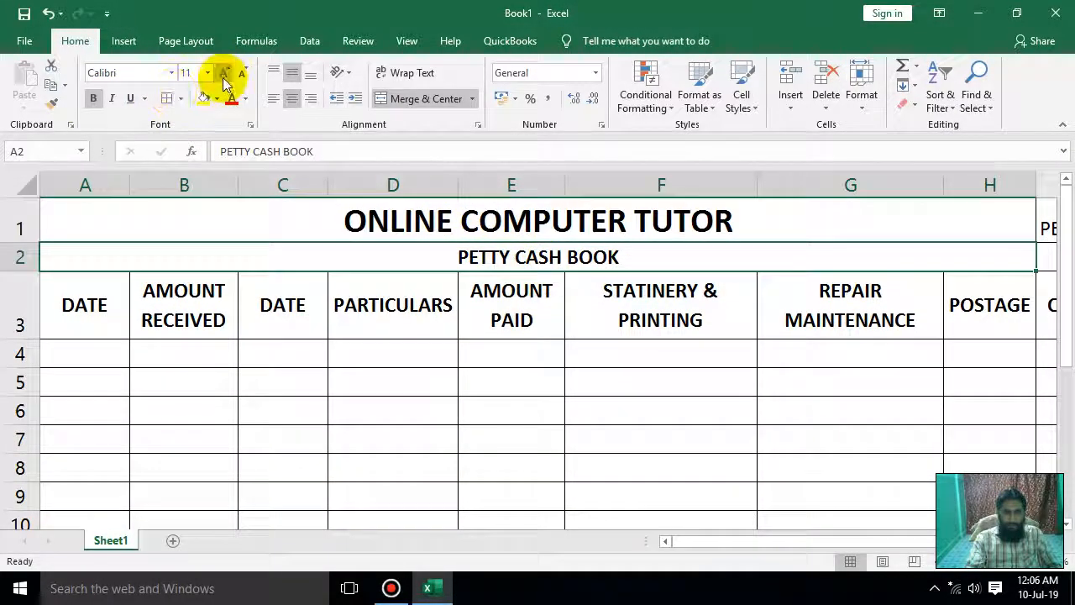
{"action": "left_click", "coordinate": [224, 72]}
{"action": "left_click", "coordinate": [232, 98]}
- Fill the two title rows A1:H2 with a horizontal two-colour gradient from light gold to a darker gold
{"action": "left_click_drag", "start_coordinate": [275, 221], "coordinate": [288, 268]}
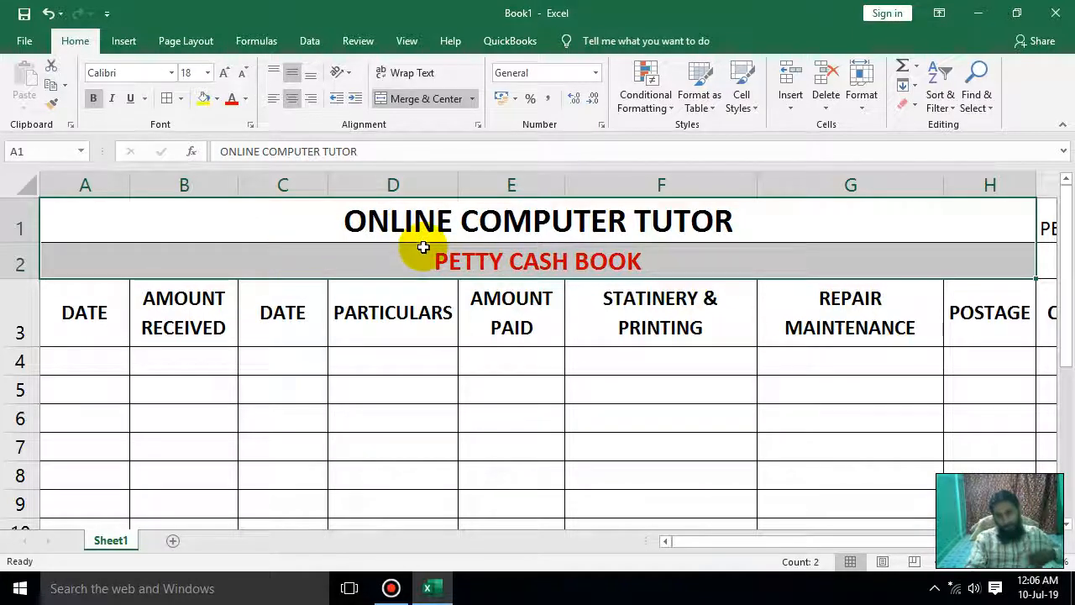
{"action": "right_click", "coordinate": [347, 254]}
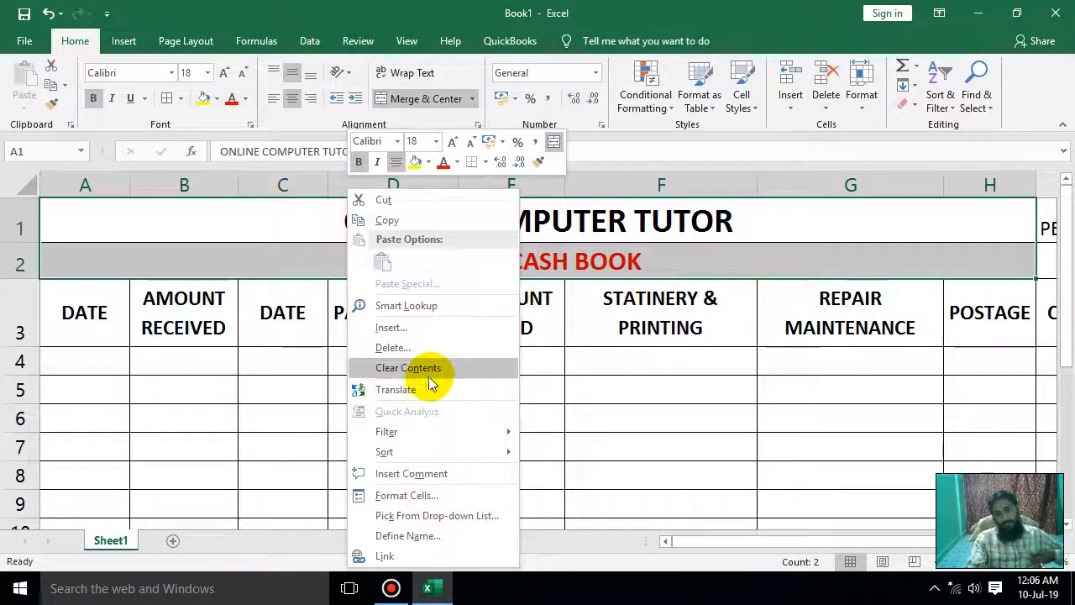
{"action": "left_click", "coordinate": [434, 501]}
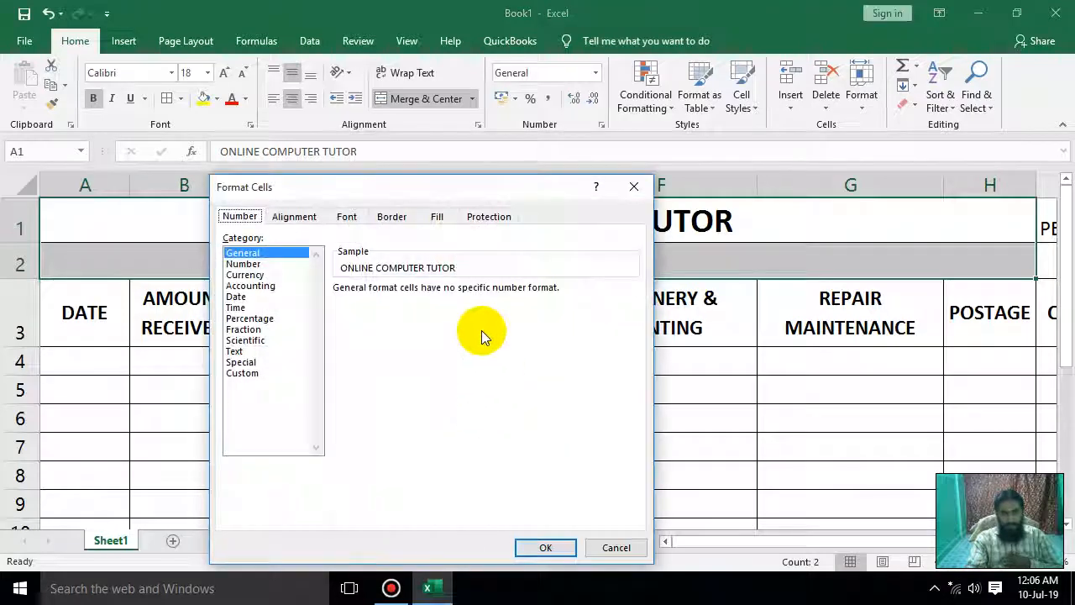
{"action": "left_click", "coordinate": [441, 216]}
{"action": "left_click", "coordinate": [262, 409]}
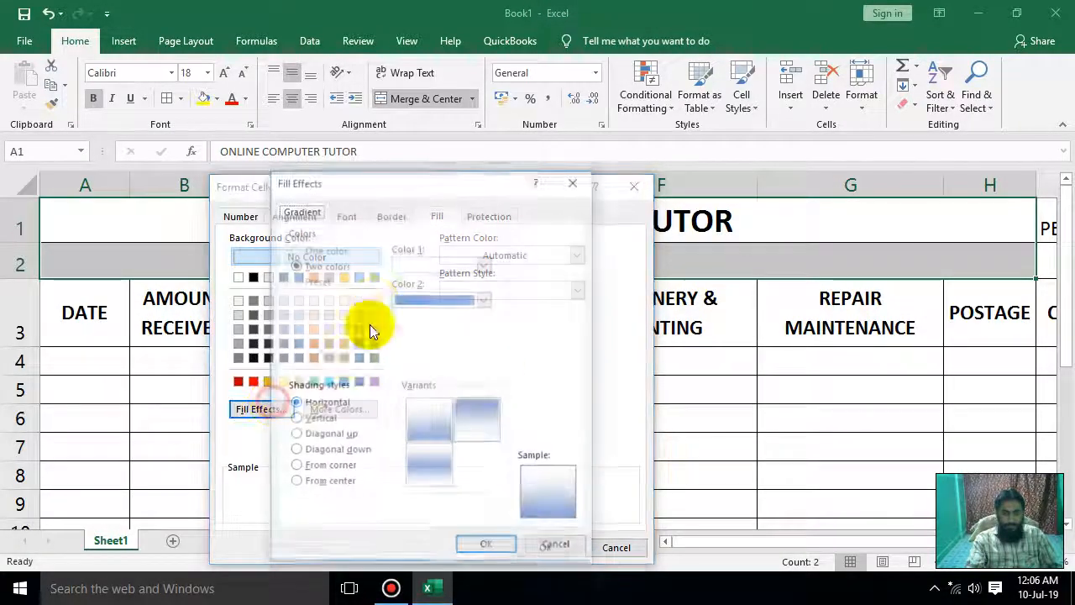
{"action": "left_click", "coordinate": [482, 264]}
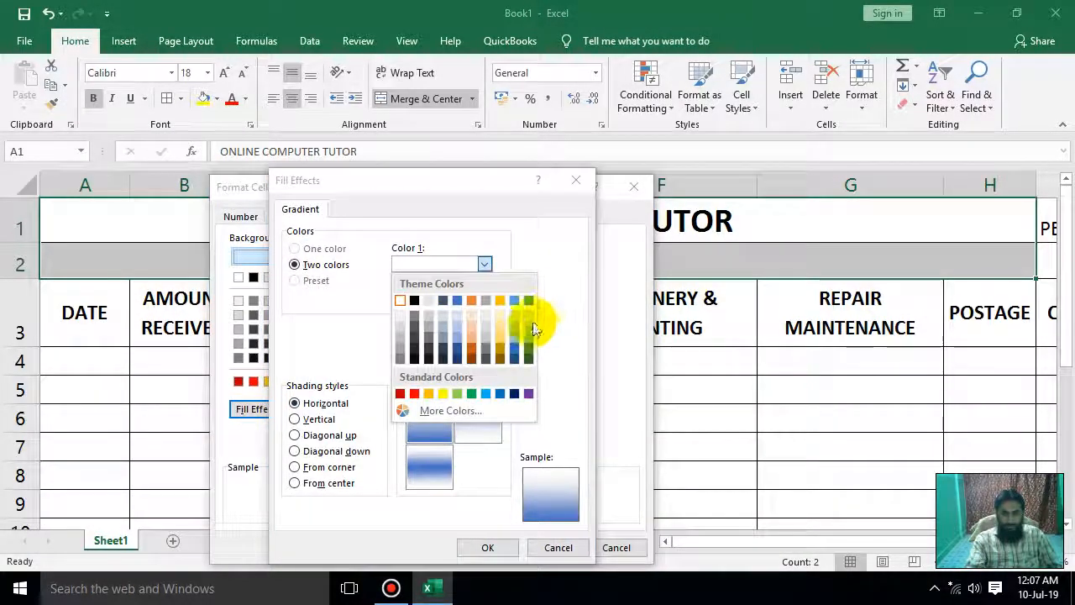
{"action": "left_click", "coordinate": [504, 331]}
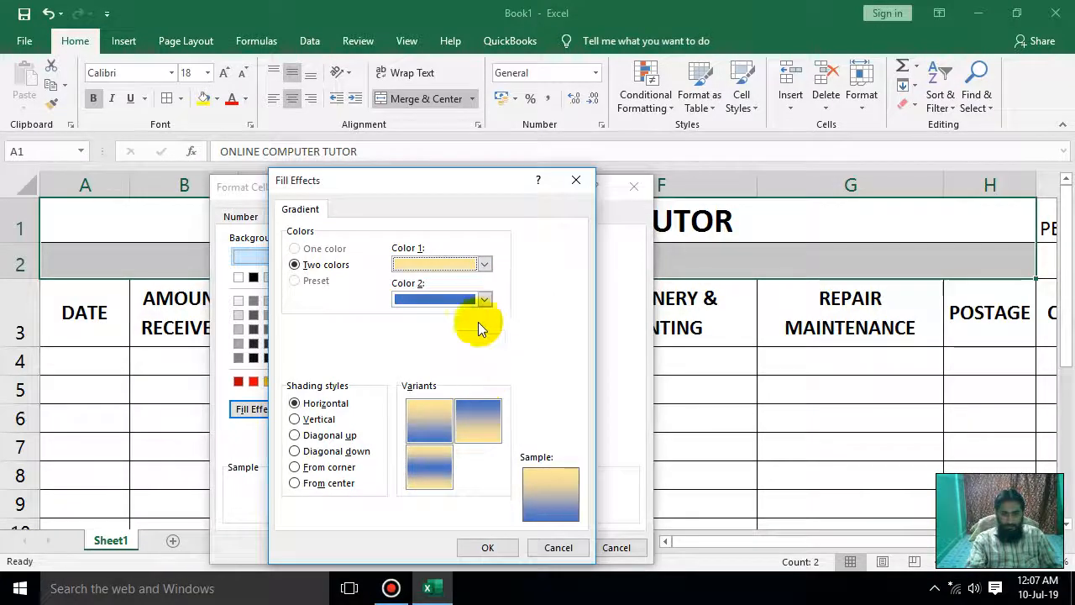
{"action": "left_click", "coordinate": [485, 300]}
{"action": "left_click", "coordinate": [500, 364]}
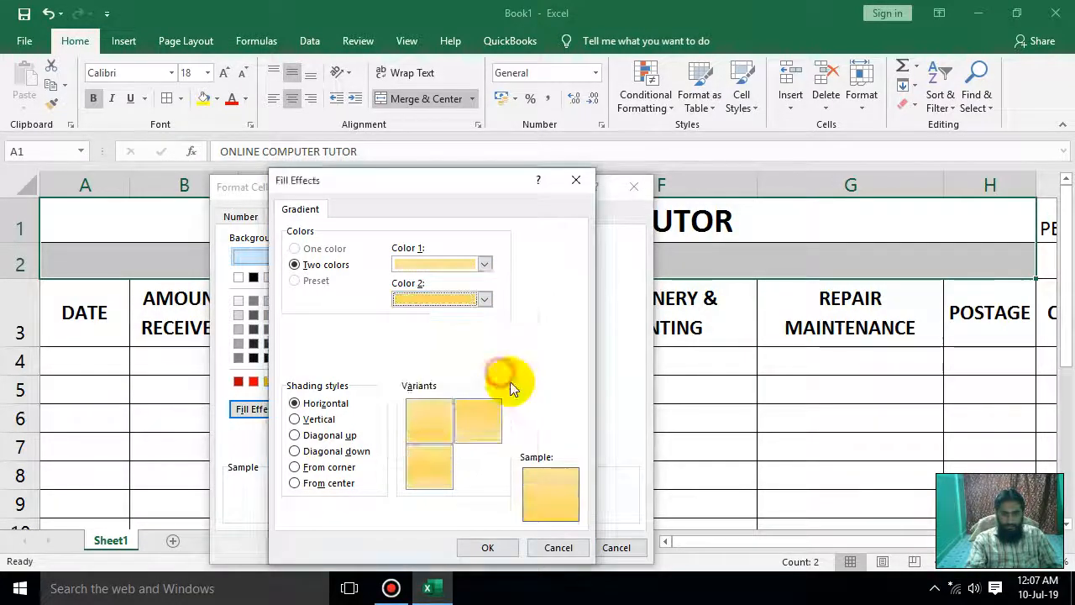
{"action": "left_click", "coordinate": [496, 548]}
{"action": "left_click", "coordinate": [547, 547]}
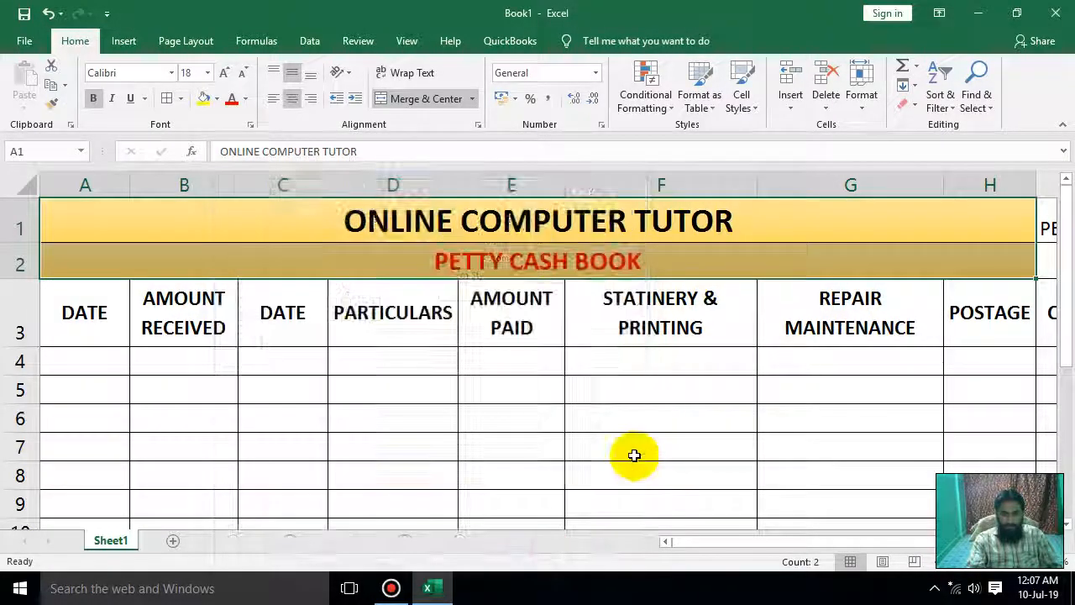
- Fill the AMOUNT PAID column, E3:E11, with a horizontal two-colour gradient from light gold to a darker gold
{"action": "scroll", "coordinate": [631, 456], "scroll_direction": "down", "scroll_amount": 1}
{"action": "left_click_drag", "start_coordinate": [528, 418], "coordinate": [511, 319]}
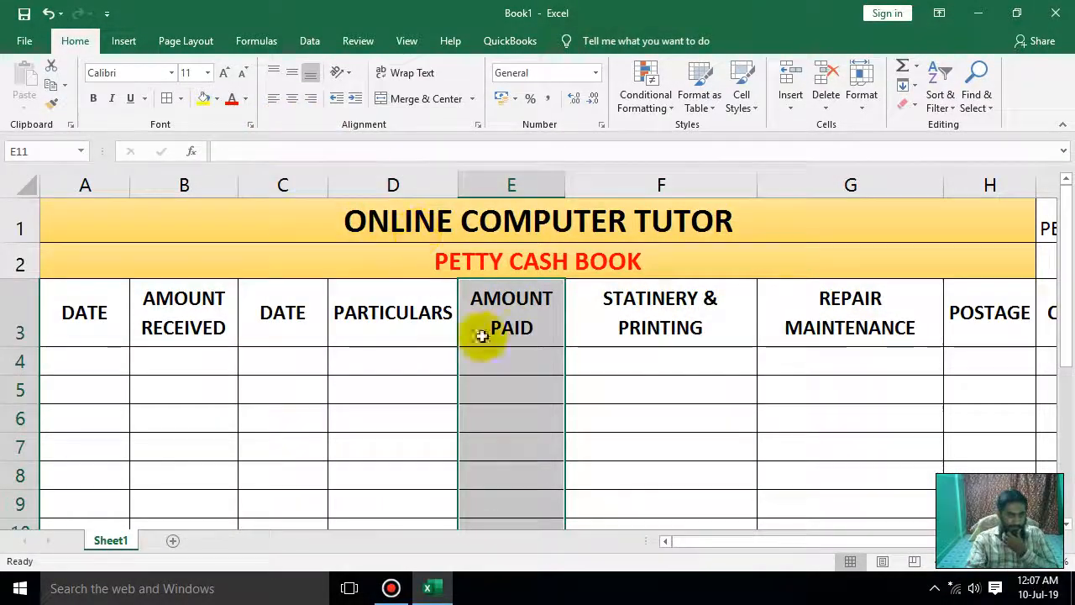
{"action": "right_click", "coordinate": [515, 418]}
{"action": "left_click", "coordinate": [576, 344]}
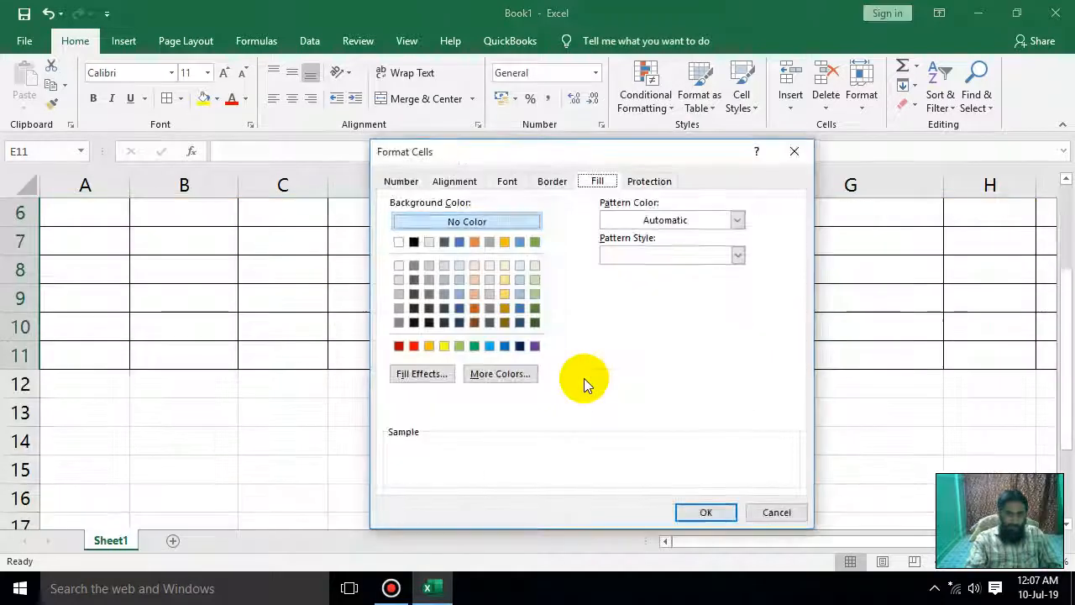
{"action": "left_click", "coordinate": [432, 373]}
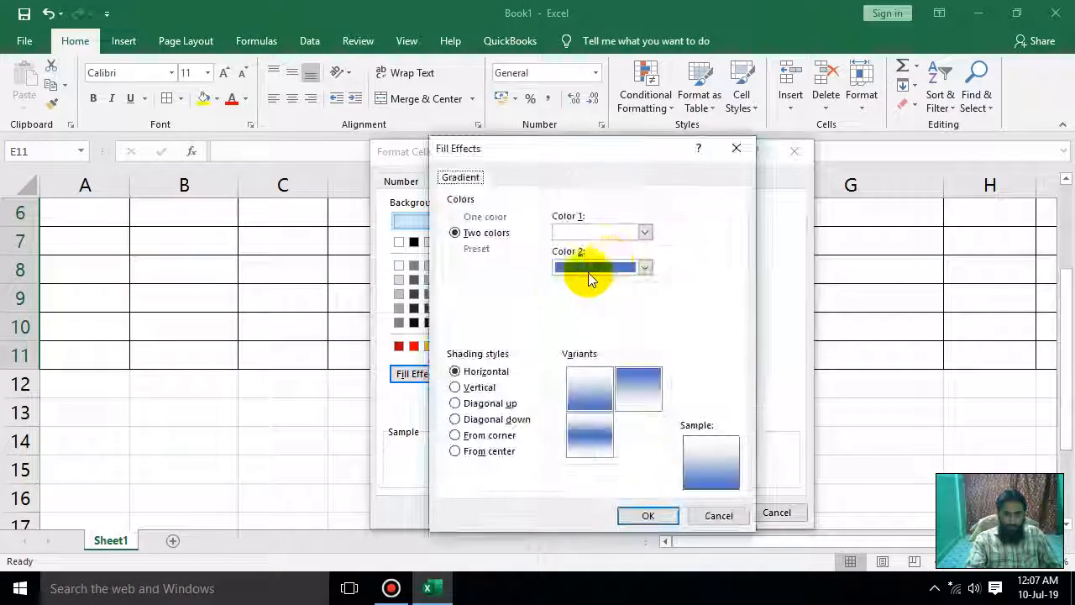
{"action": "left_click", "coordinate": [636, 233]}
{"action": "left_click", "coordinate": [660, 331]}
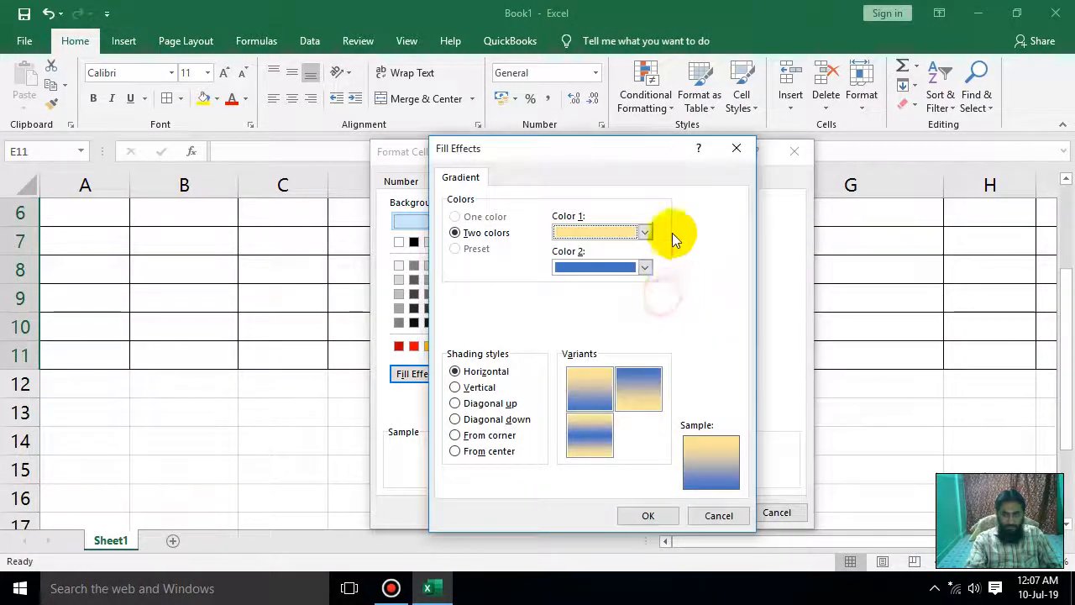
{"action": "left_click", "coordinate": [644, 267]}
{"action": "left_click", "coordinate": [657, 340]}
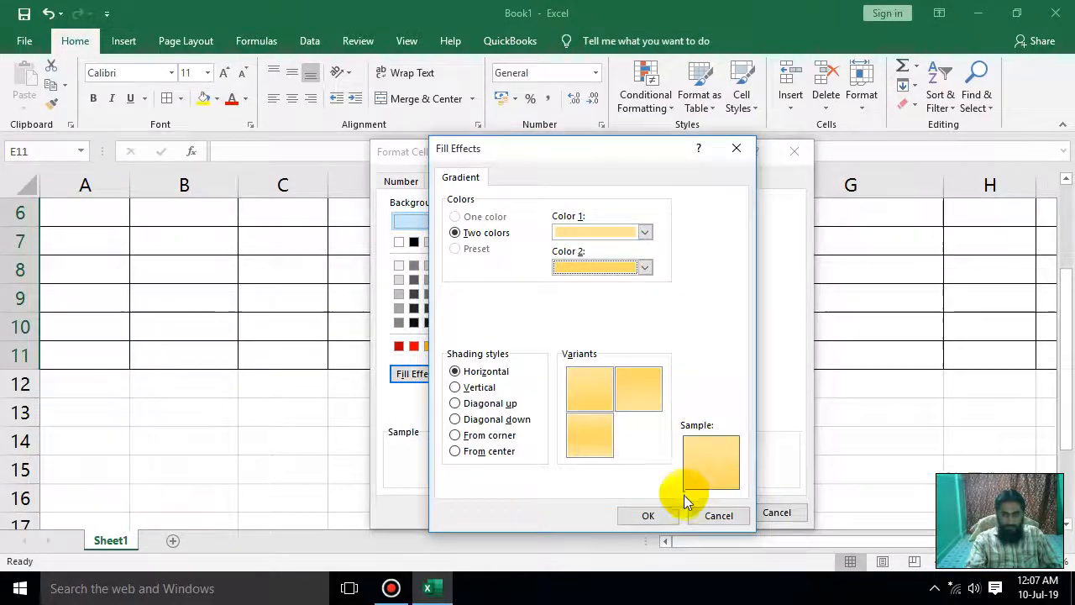
{"action": "left_click", "coordinate": [655, 515]}
{"action": "scroll", "coordinate": [713, 504], "scroll_direction": "up", "scroll_amount": 2}
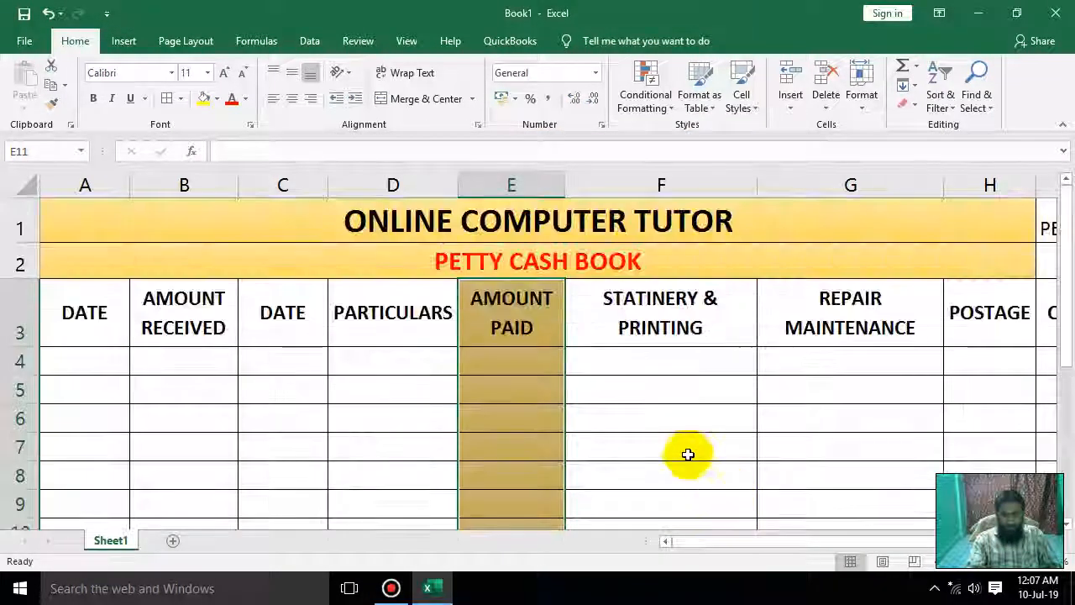
{"action": "left_click", "coordinate": [718, 449]}
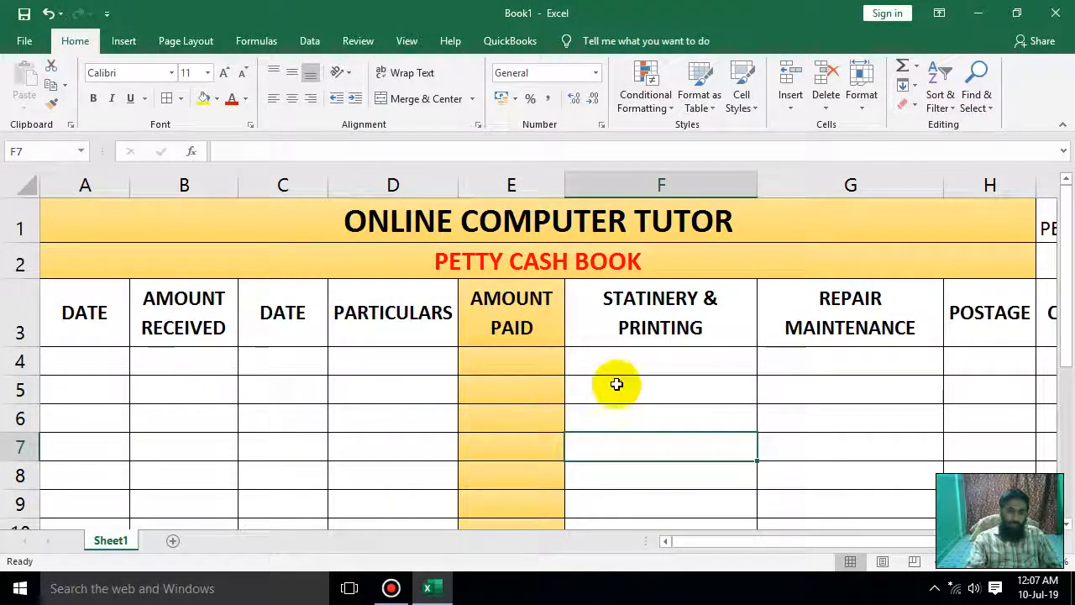
- Fill the heading cells A3:D3 and F3:I3 with a horizontal two-colour gradient from light orange to a darker orange
{"action": "left_click_drag", "start_coordinate": [420, 319], "coordinate": [84, 312]}
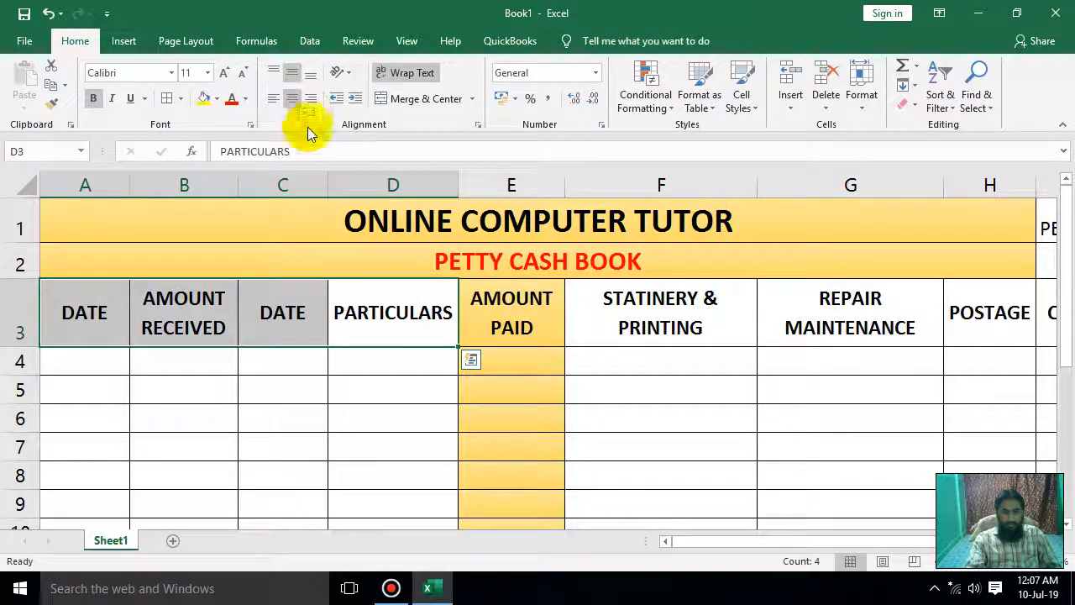
{"action": "right_click", "coordinate": [240, 311]}
{"action": "left_click", "coordinate": [636, 314]}
{"action": "left_click_drag", "start_coordinate": [620, 320], "coordinate": [775, 312]}
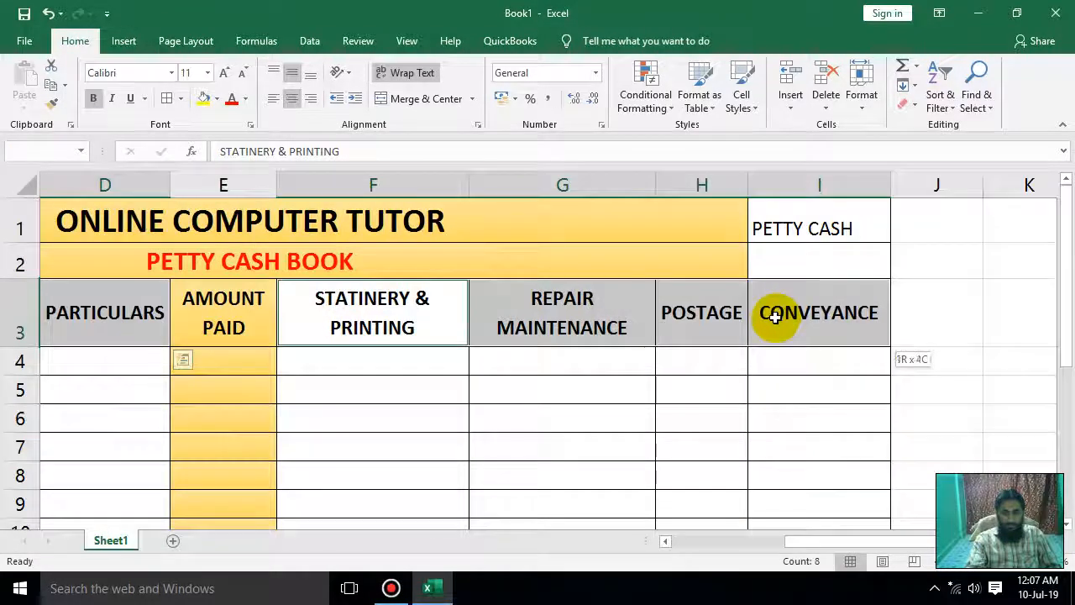
{"action": "right_click", "coordinate": [568, 326]}
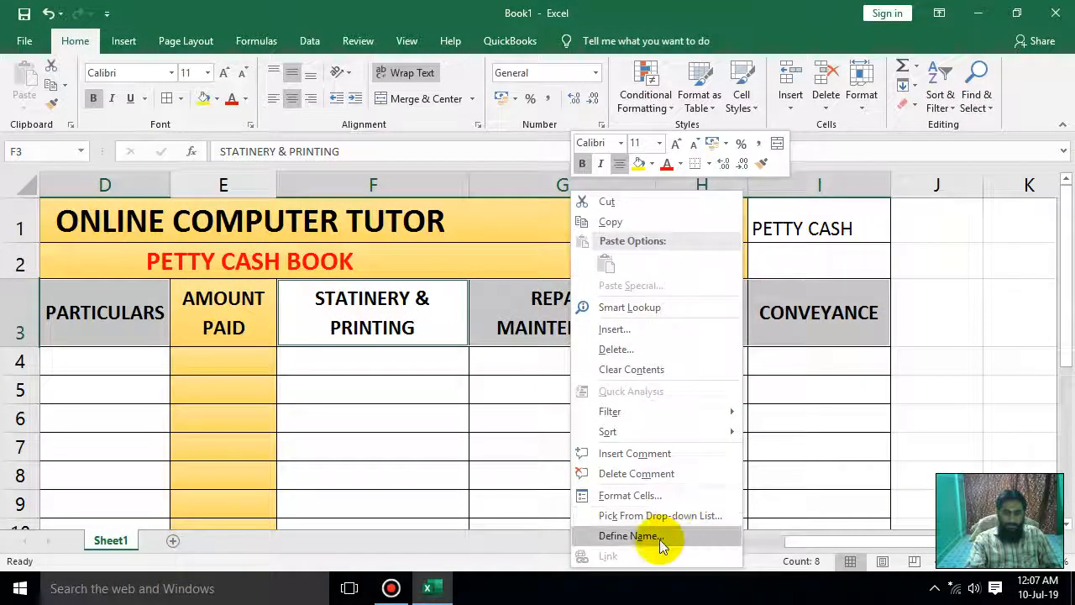
{"action": "left_click", "coordinate": [630, 495]}
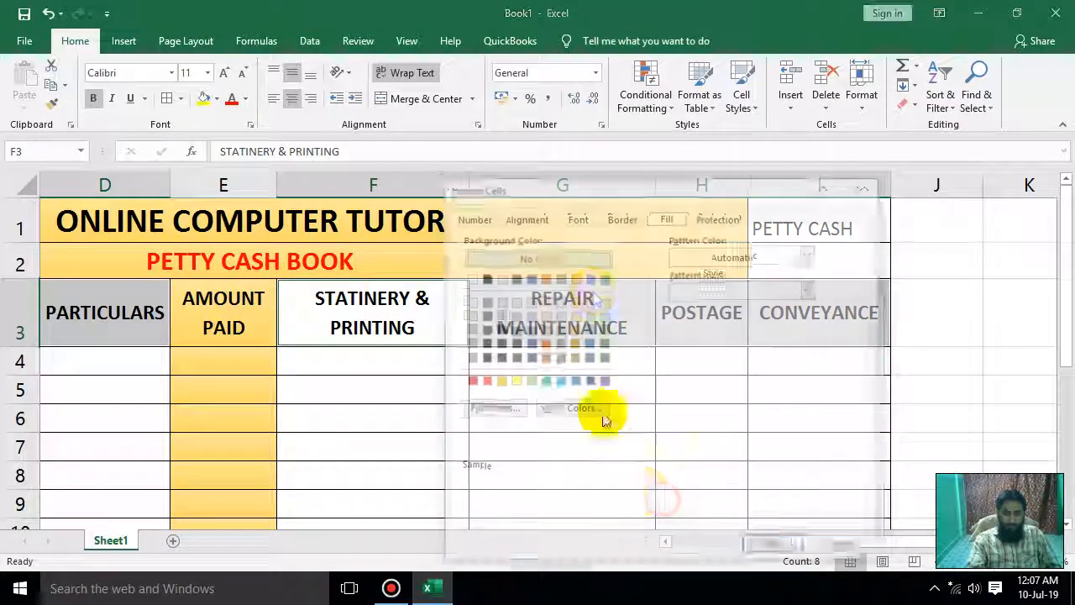
{"action": "left_click", "coordinate": [576, 216]}
{"action": "left_click", "coordinate": [667, 216]}
{"action": "left_click", "coordinate": [495, 409]}
{"action": "left_click", "coordinate": [714, 264]}
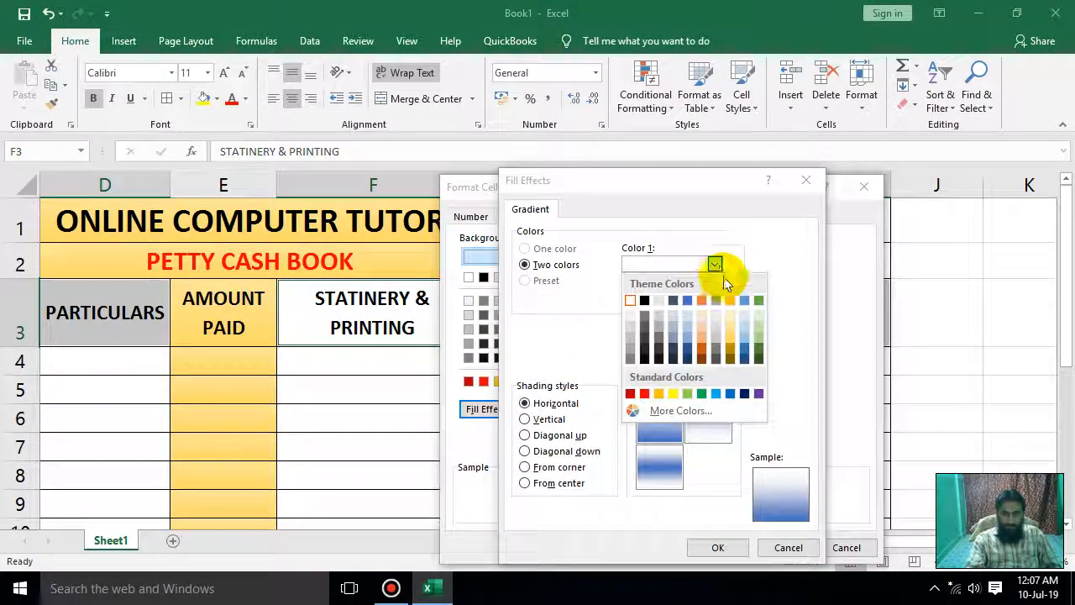
{"action": "left_click", "coordinate": [703, 329]}
{"action": "left_click", "coordinate": [715, 298]}
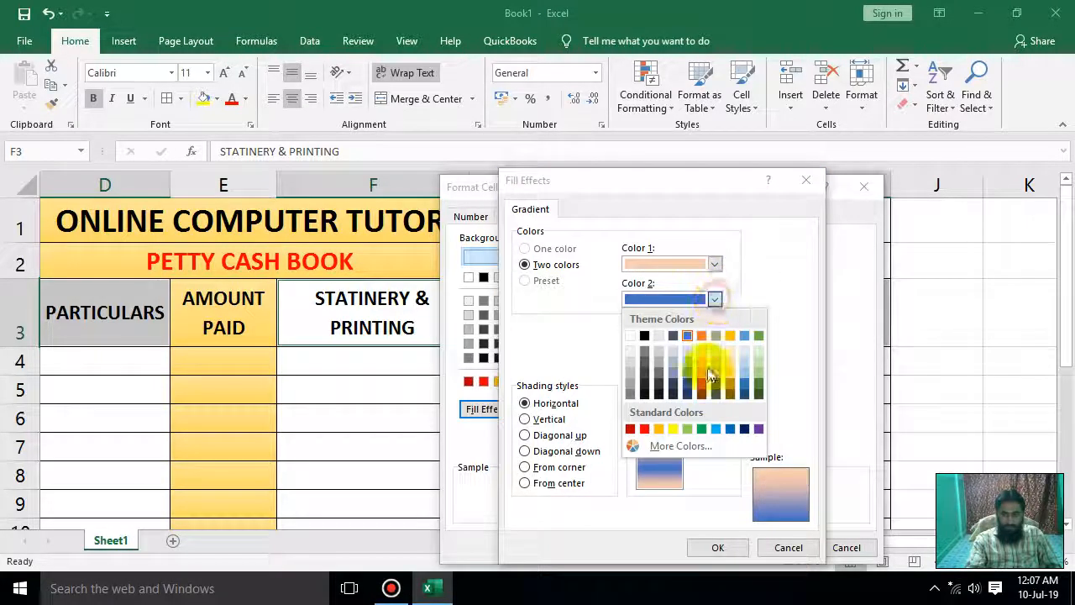
{"action": "left_click", "coordinate": [703, 382]}
{"action": "left_click", "coordinate": [715, 547]}
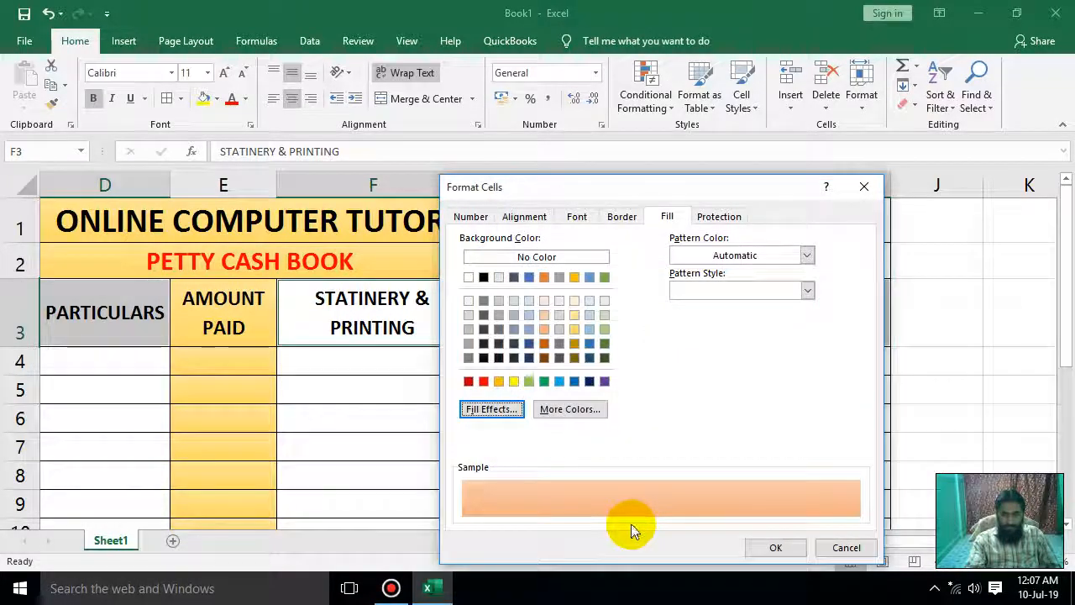
{"action": "left_click", "coordinate": [761, 547]}
{"action": "left_click", "coordinate": [446, 452]}
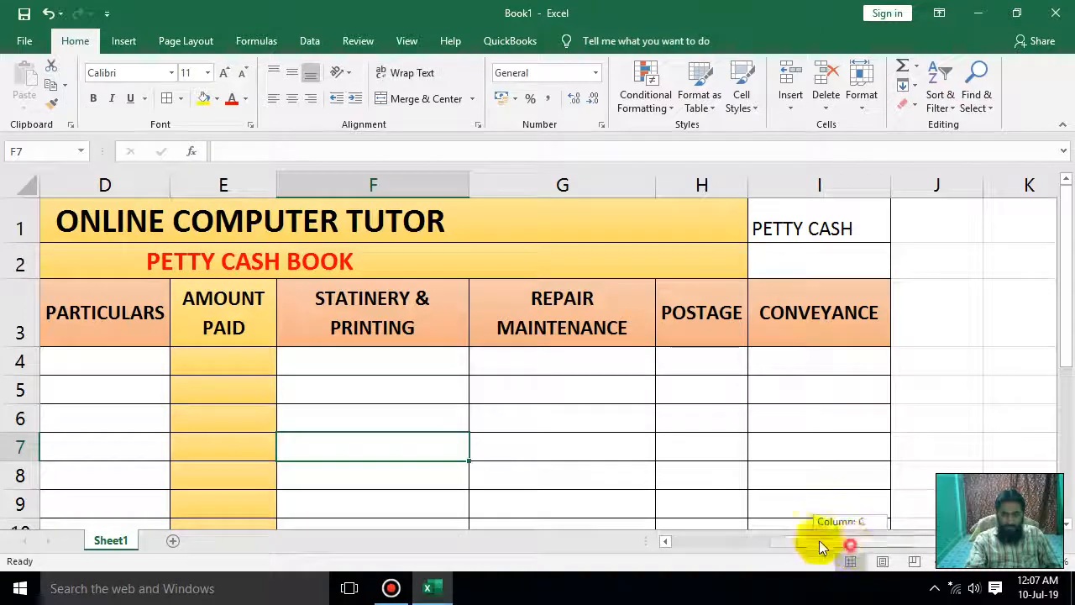
- Fill the blank table body cells, A4:D11 and F4:I11, with a solid light gold colour
{"action": "left_click_drag", "start_coordinate": [836, 548], "coordinate": [672, 542]}
{"action": "left_click_drag", "start_coordinate": [32, 346], "coordinate": [405, 463]}
{"action": "left_click", "coordinate": [163, 377]}
{"action": "left_click_drag", "start_coordinate": [629, 269], "coordinate": [822, 470]}
{"action": "left_click", "coordinate": [220, 99]}
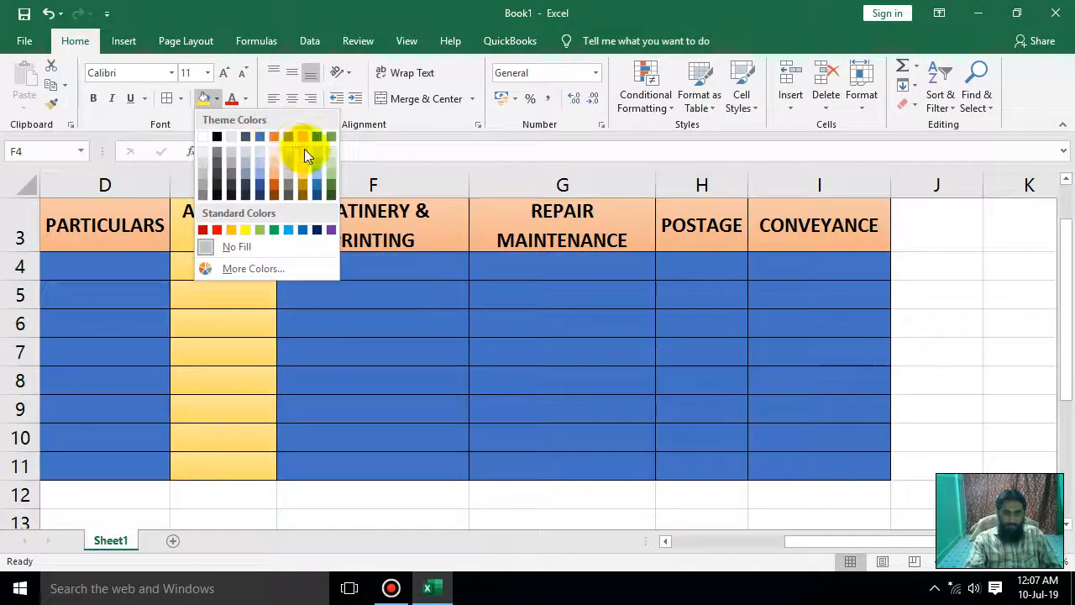
{"action": "left_click", "coordinate": [305, 149]}
{"action": "left_click", "coordinate": [457, 353]}
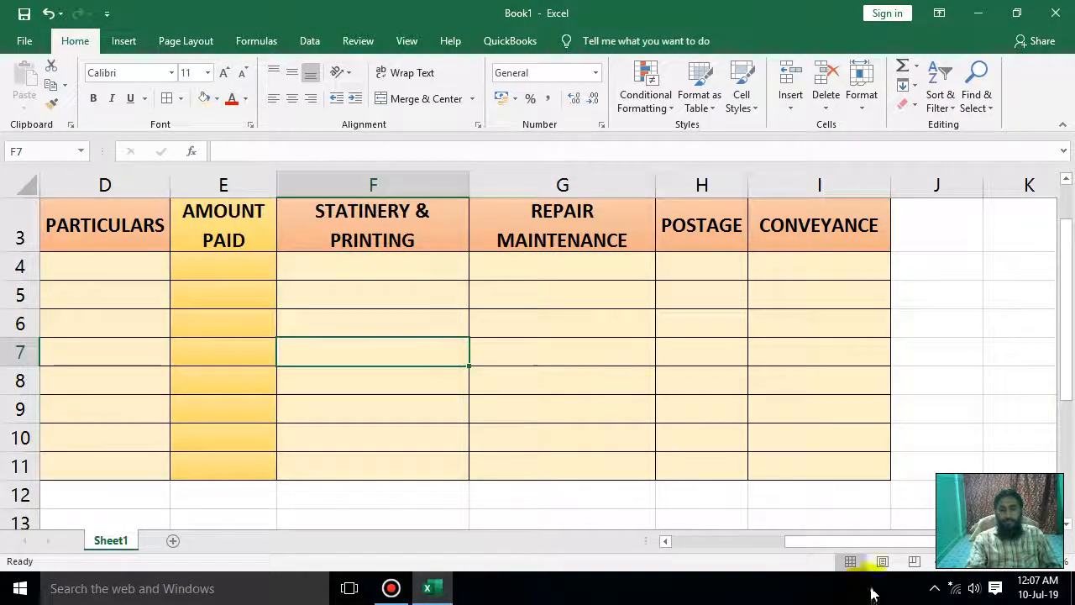
- Centre the PETTY CASH label in cell I1 both vertically and horizontally and make it bold
{"action": "left_click_drag", "start_coordinate": [847, 542], "coordinate": [675, 518]}
{"action": "scroll", "coordinate": [940, 432], "scroll_direction": "up", "scroll_amount": 1}
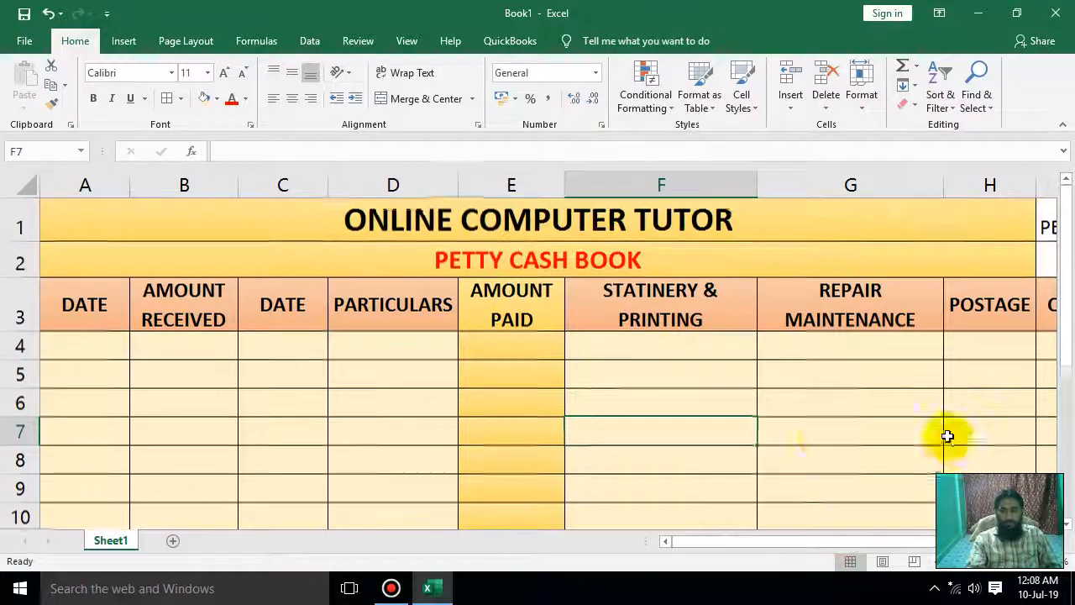
{"action": "left_click_drag", "start_coordinate": [902, 542], "coordinate": [984, 543]}
{"action": "left_click", "coordinate": [904, 237]}
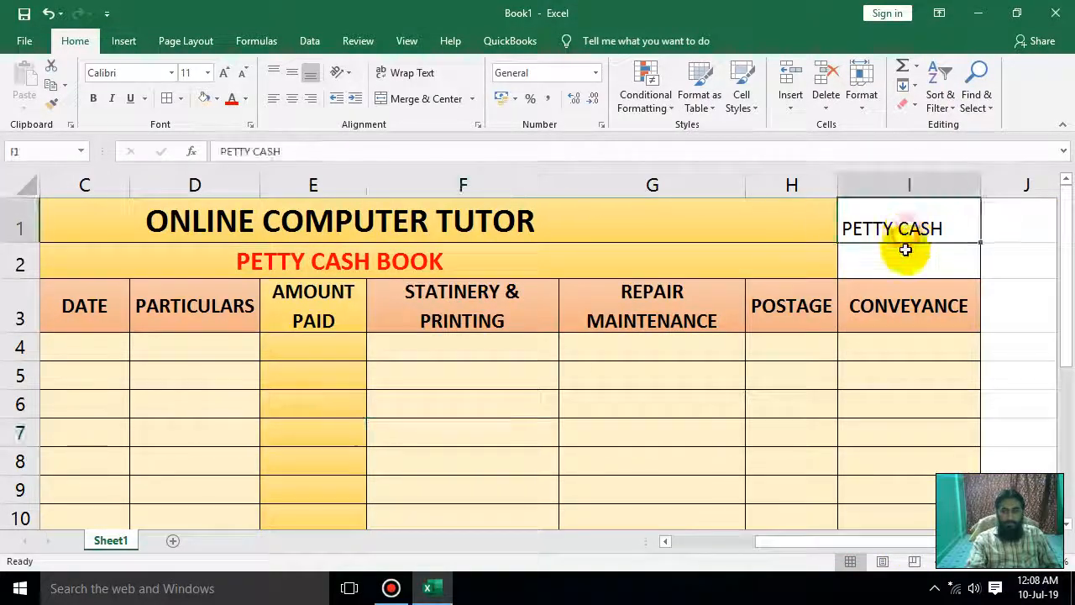
{"action": "left_click", "coordinate": [292, 69]}
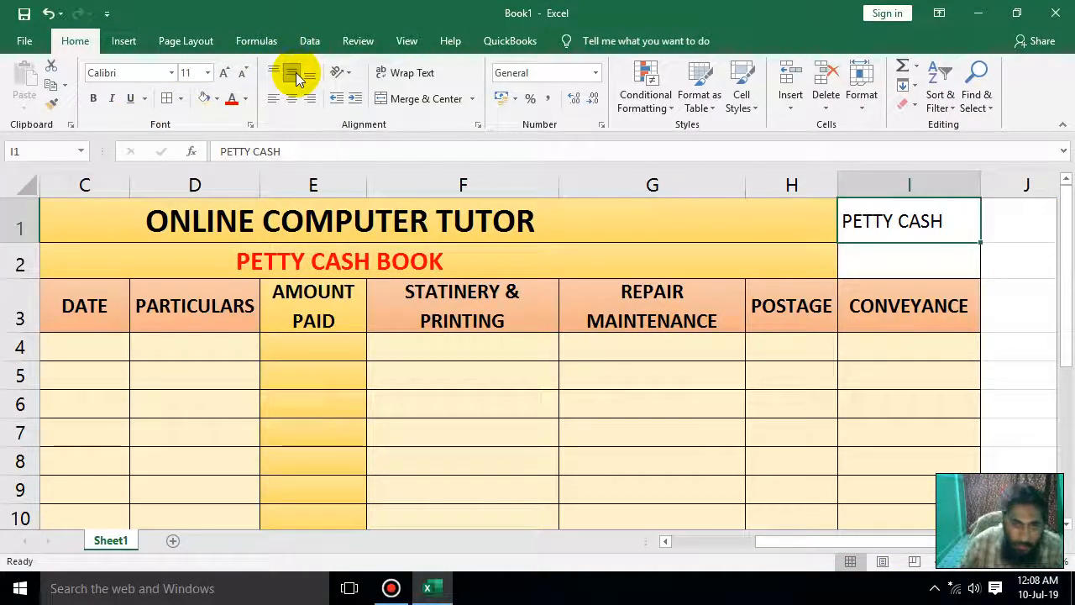
{"action": "left_click", "coordinate": [289, 101]}
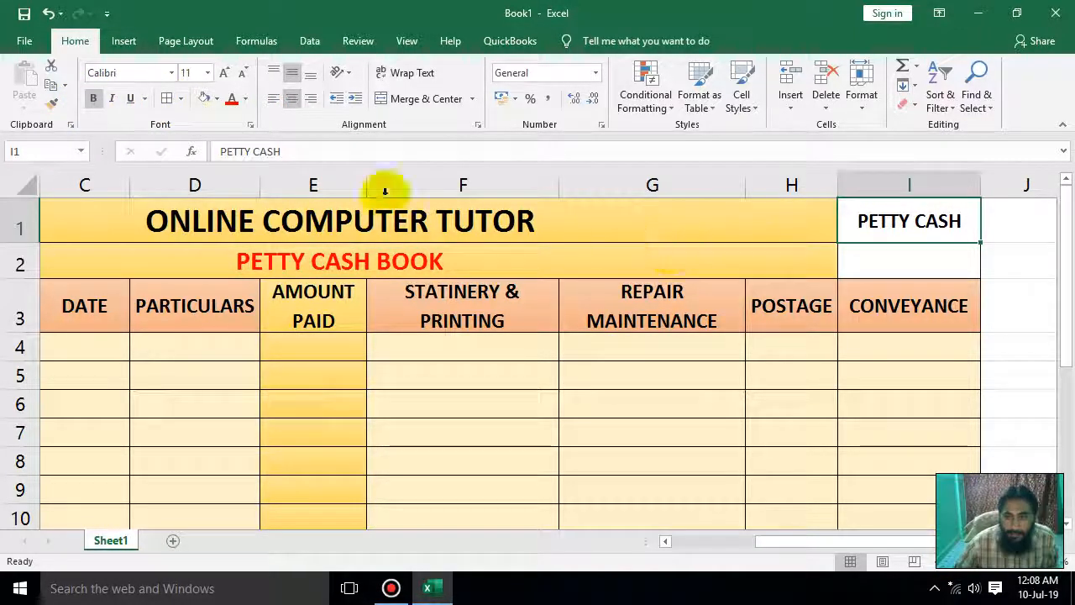
- Fill the PETTY CASH cell I1 with a horizontal two-colour gradient from light gold to a darker gold
{"action": "right_click", "coordinate": [878, 206]}
{"action": "left_click", "coordinate": [953, 499]}
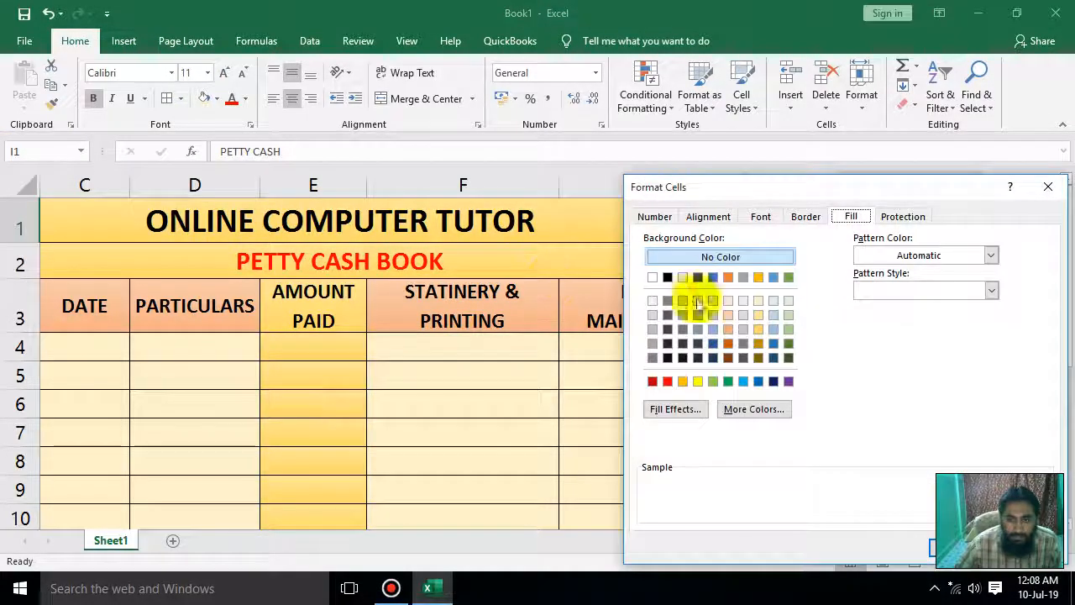
{"action": "left_click", "coordinate": [677, 409]}
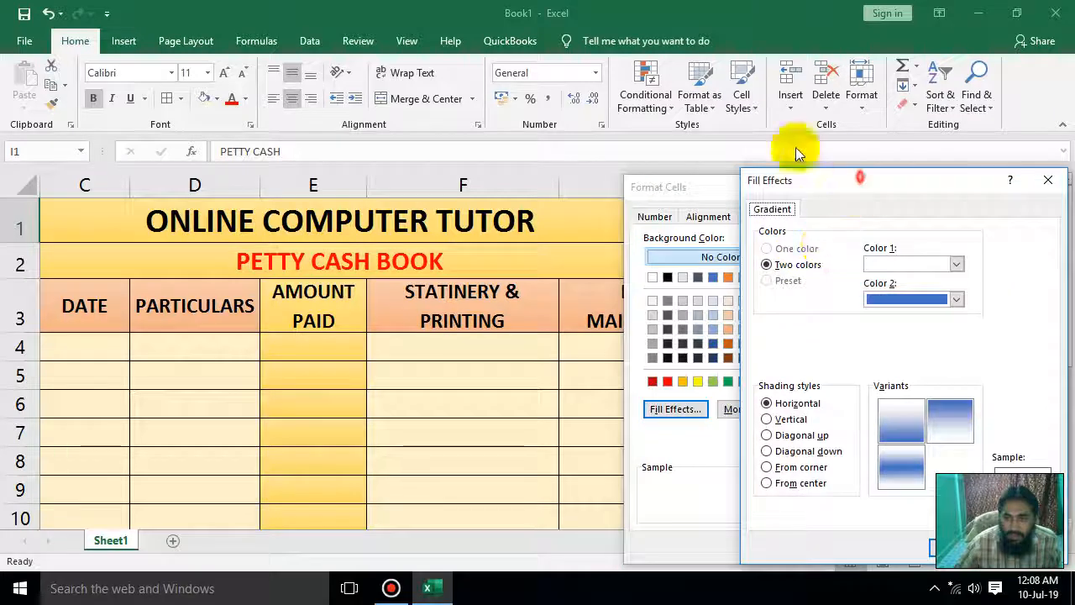
{"action": "left_click_drag", "start_coordinate": [862, 182], "coordinate": [611, 81]}
{"action": "left_click", "coordinate": [705, 163]}
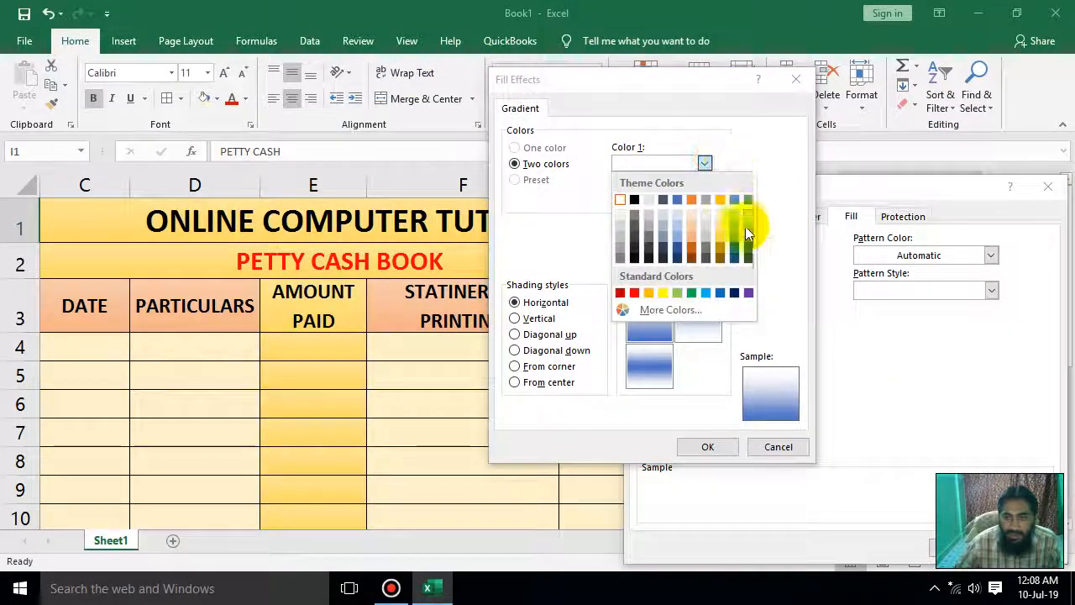
{"action": "left_click", "coordinate": [719, 221]}
{"action": "left_click", "coordinate": [704, 197]}
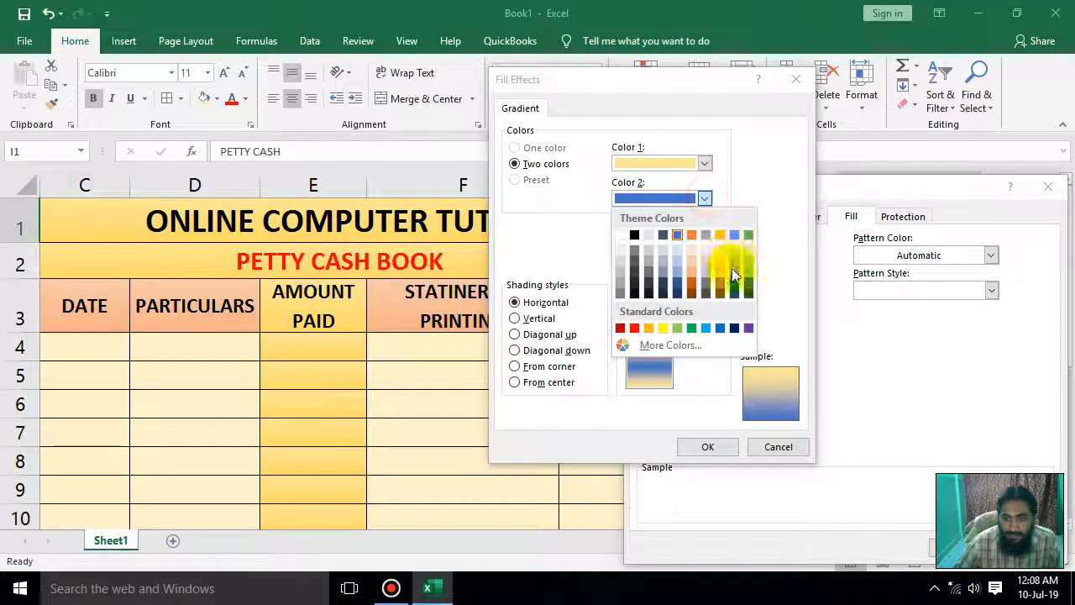
{"action": "left_click", "coordinate": [720, 260]}
{"action": "left_click", "coordinate": [707, 446]}
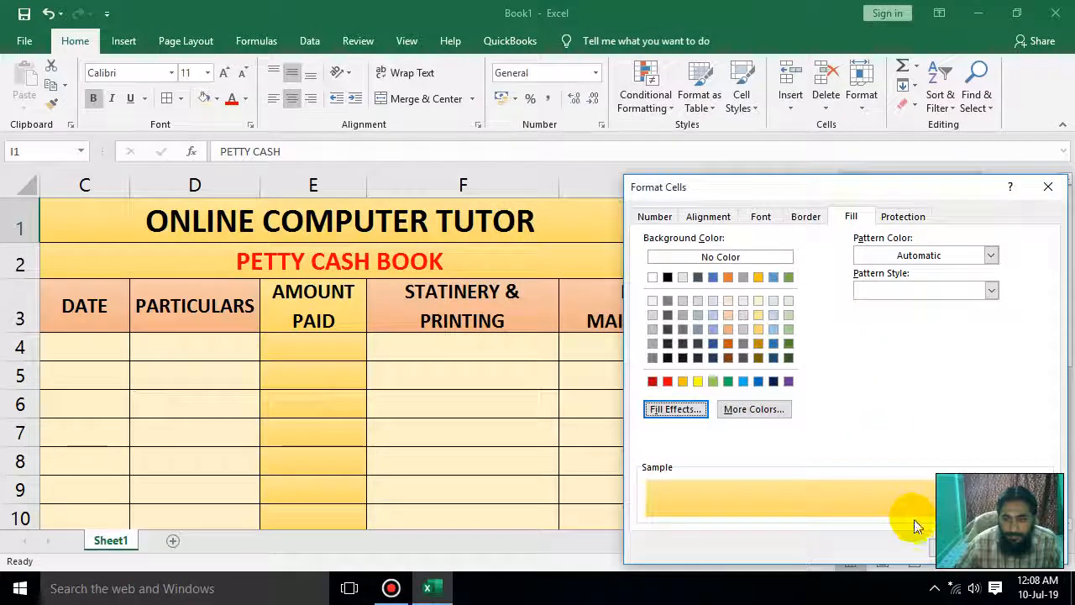
{"action": "left_click", "coordinate": [957, 546]}
- Fill the empty cell I2 below PETTY CASH with a horizontal two-colour gradient from red to light orange
{"action": "left_click", "coordinate": [875, 245]}
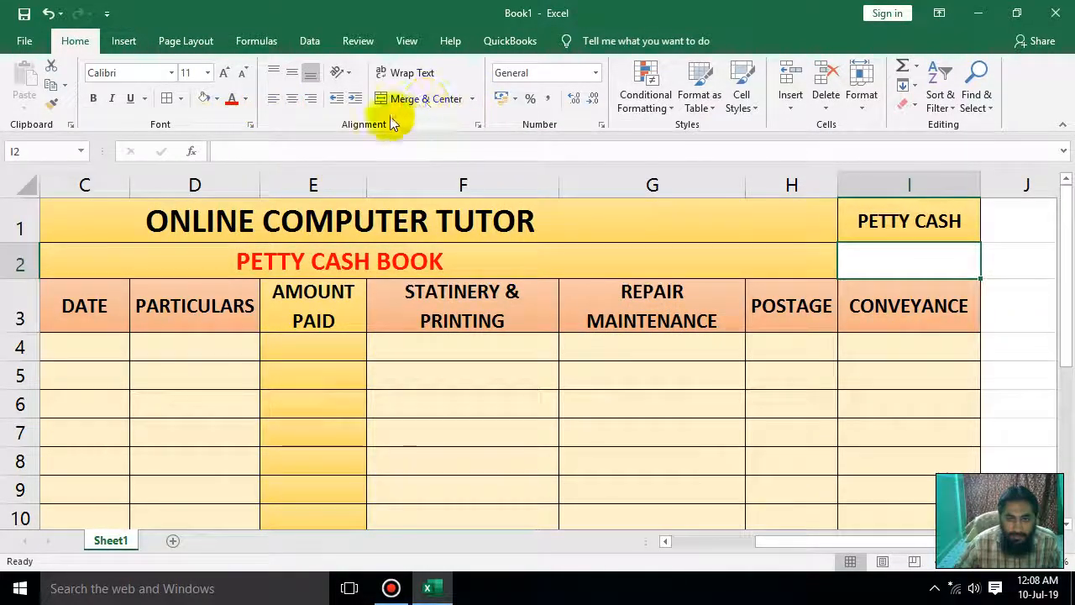
{"action": "right_click", "coordinate": [878, 269]}
{"action": "left_click", "coordinate": [921, 495]}
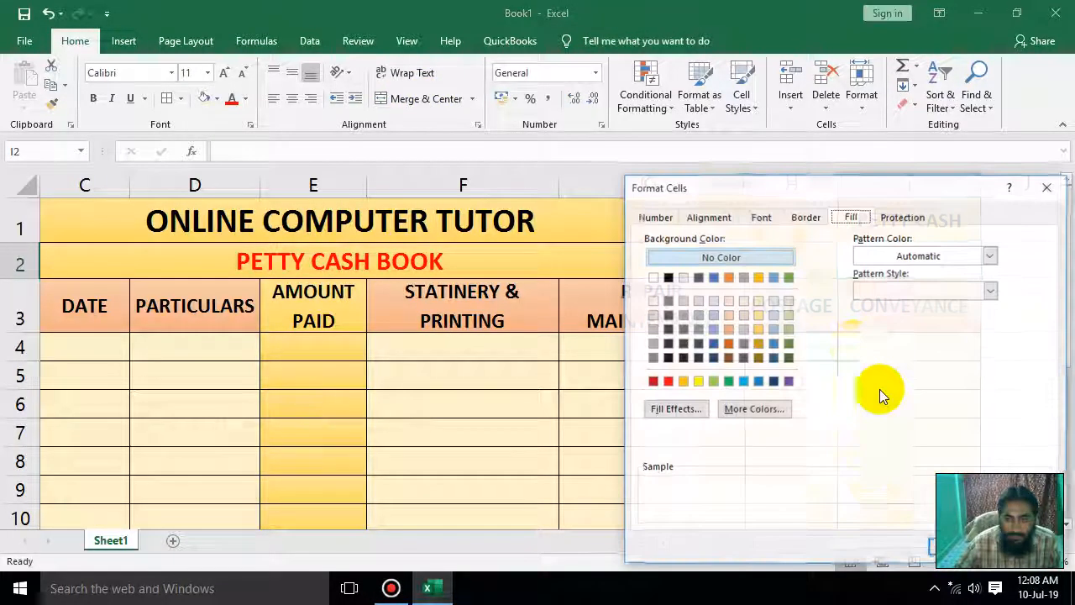
{"action": "left_click", "coordinate": [685, 409]}
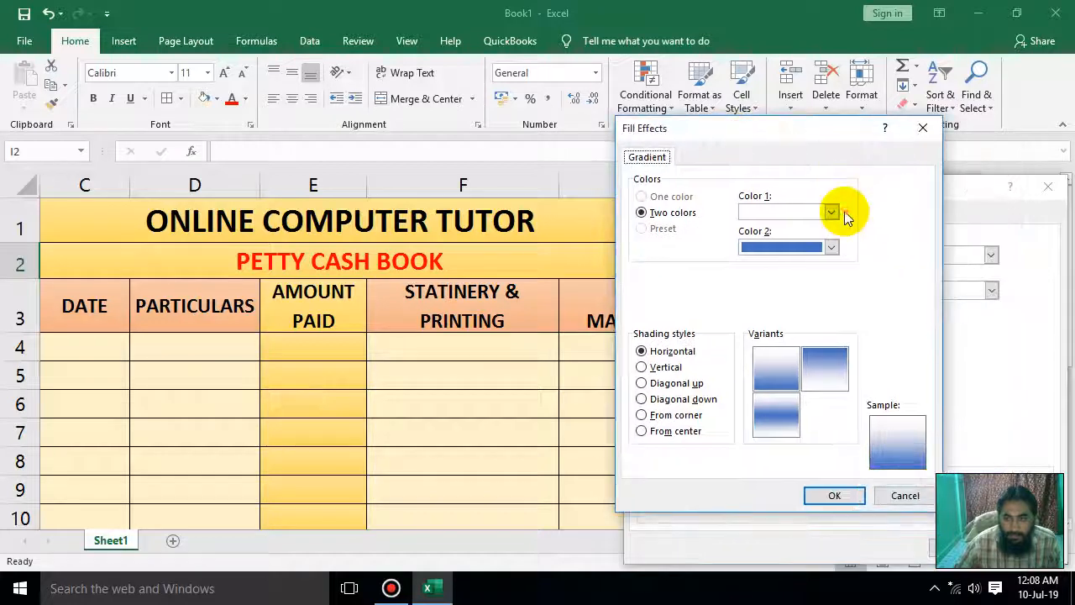
{"action": "left_click", "coordinate": [830, 212]}
{"action": "left_click", "coordinate": [761, 341]}
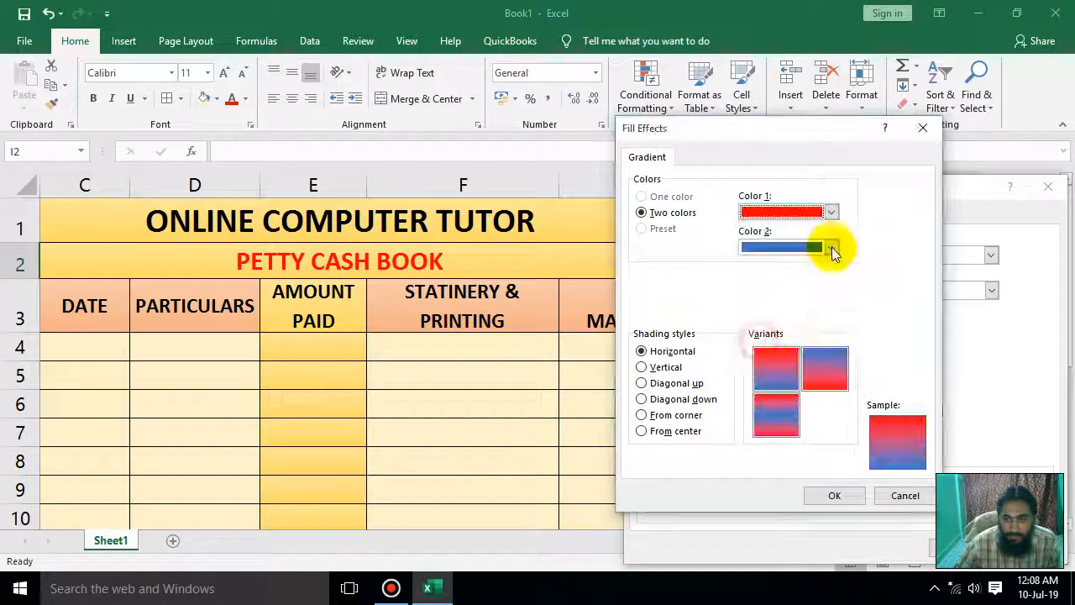
{"action": "left_click", "coordinate": [831, 247]}
{"action": "left_click", "coordinate": [818, 313]}
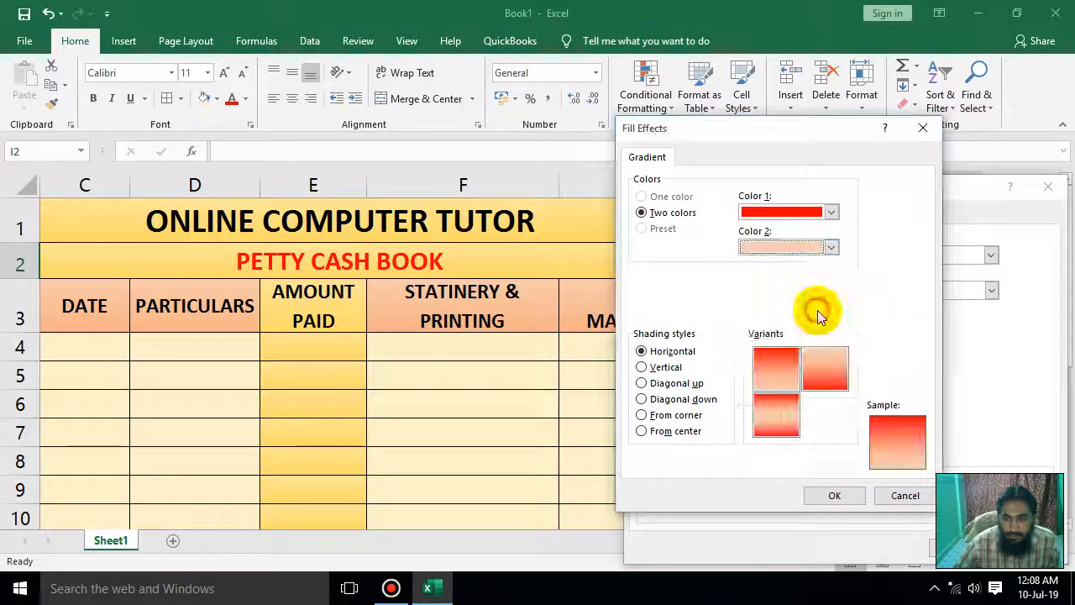
{"action": "left_click", "coordinate": [834, 496]}
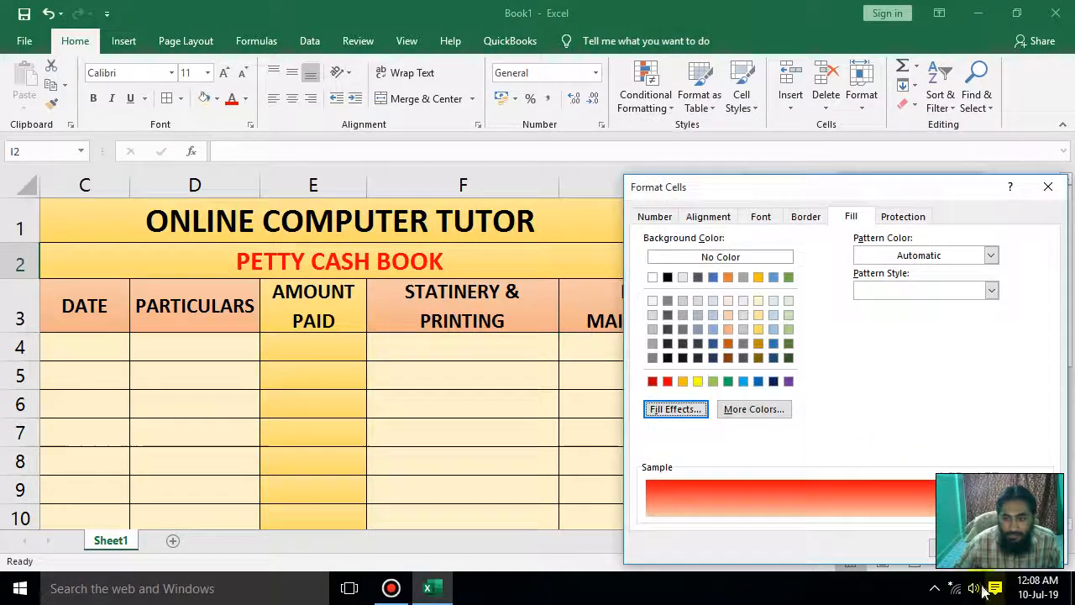
{"action": "left_click", "coordinate": [953, 547]}
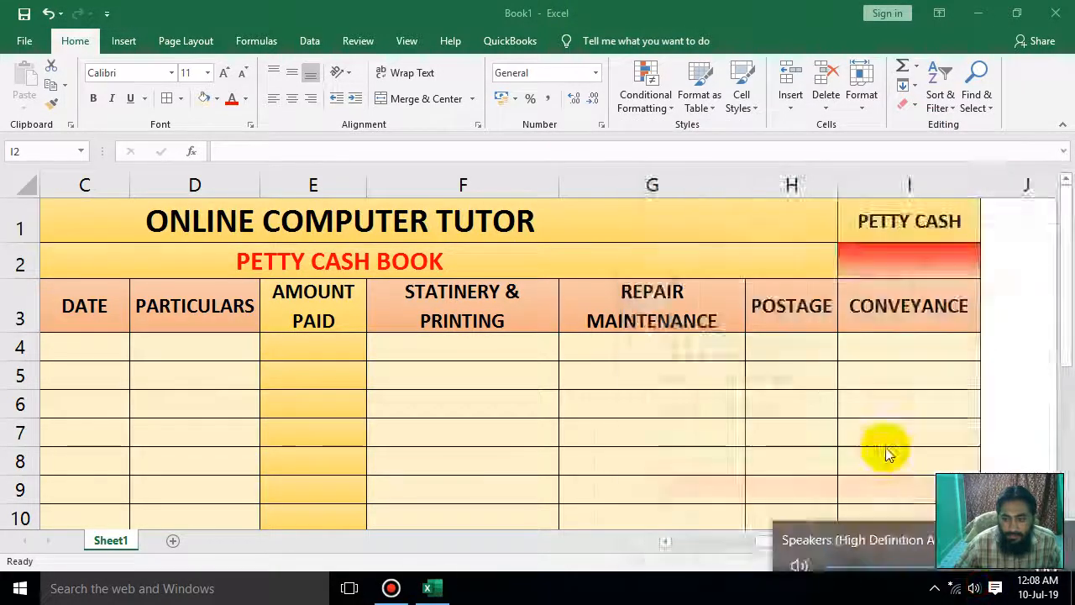
{"action": "left_click", "coordinate": [931, 406]}
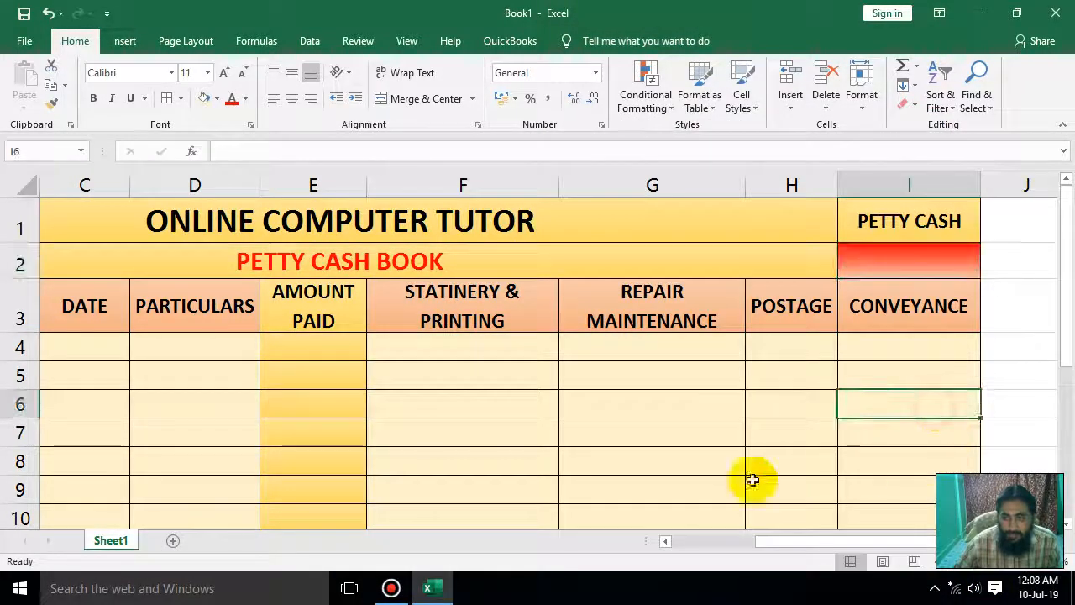
{"action": "left_click", "coordinate": [90, 351]}
{"action": "scroll", "coordinate": [559, 446], "scroll_direction": "down", "scroll_amount": 4}
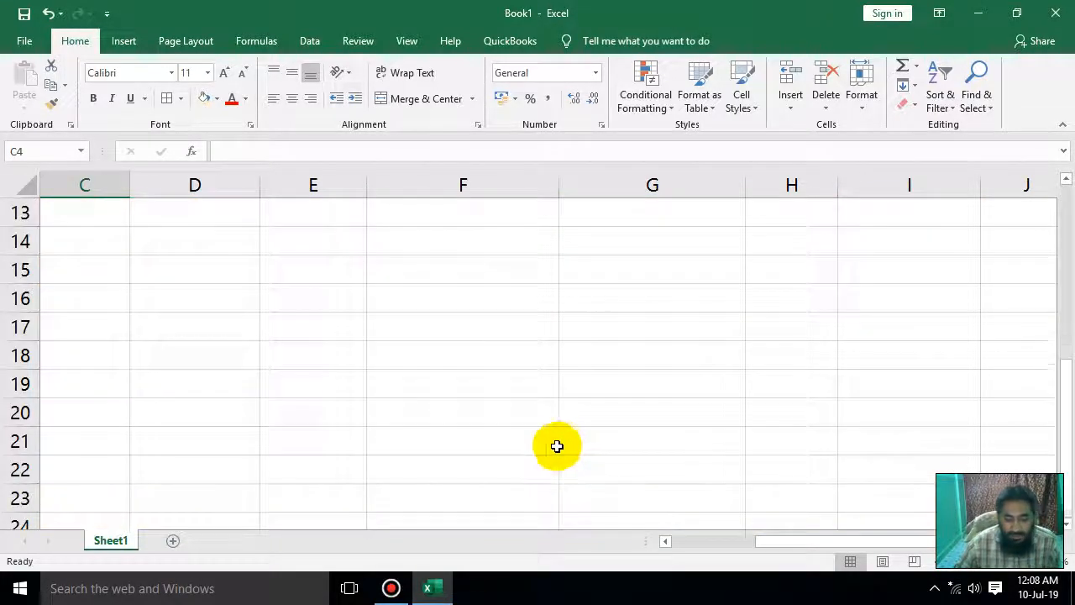
{"action": "scroll", "coordinate": [556, 446], "scroll_direction": "up", "scroll_amount": 4}
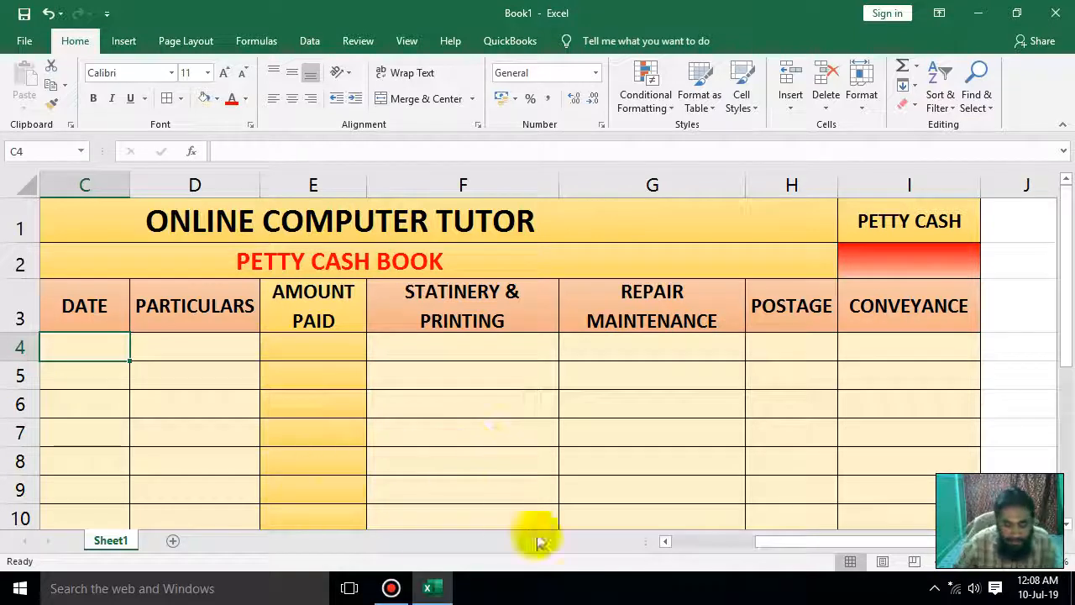
- Enter the label TOTAL in cells A11 and D11 of the table's last row
{"action": "left_click_drag", "start_coordinate": [907, 542], "coordinate": [831, 544]}
{"action": "scroll", "coordinate": [572, 477], "scroll_direction": "down", "scroll_amount": 2}
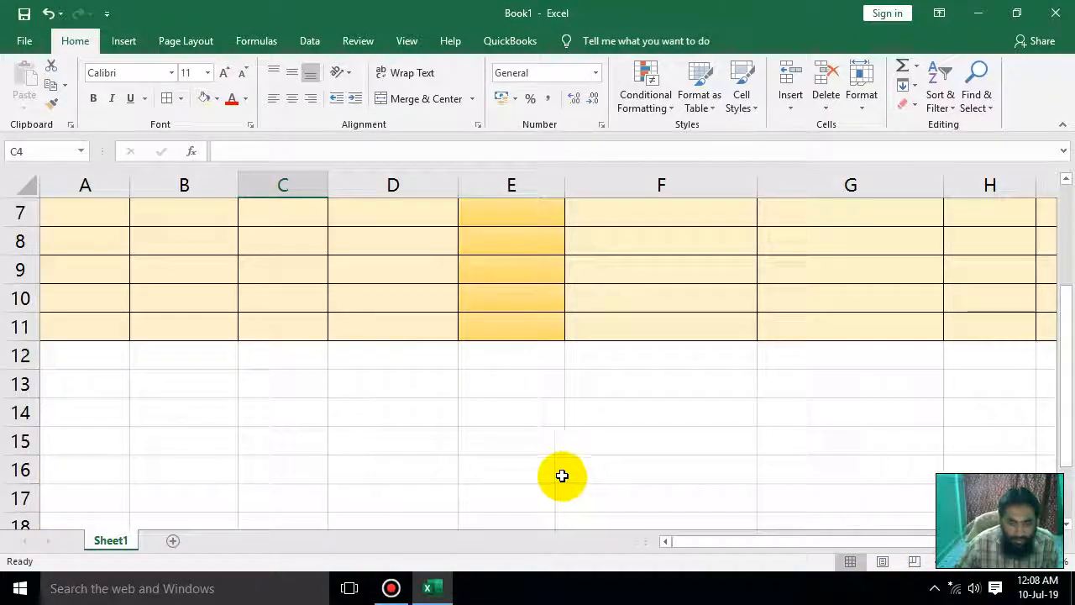
{"action": "left_click", "coordinate": [87, 326]}
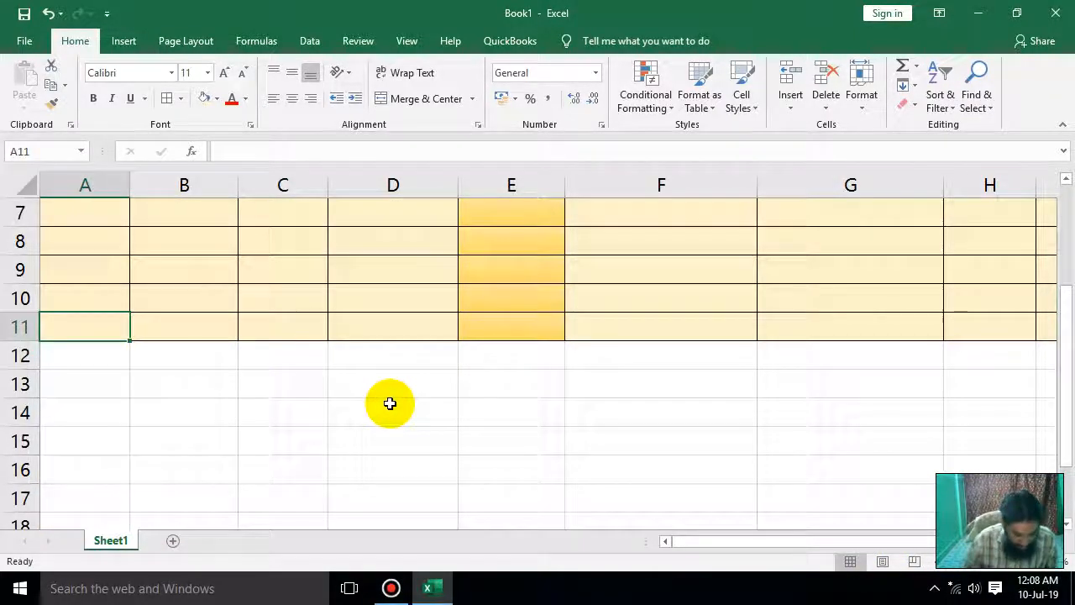
{"action": "type", "text": "TOT"}
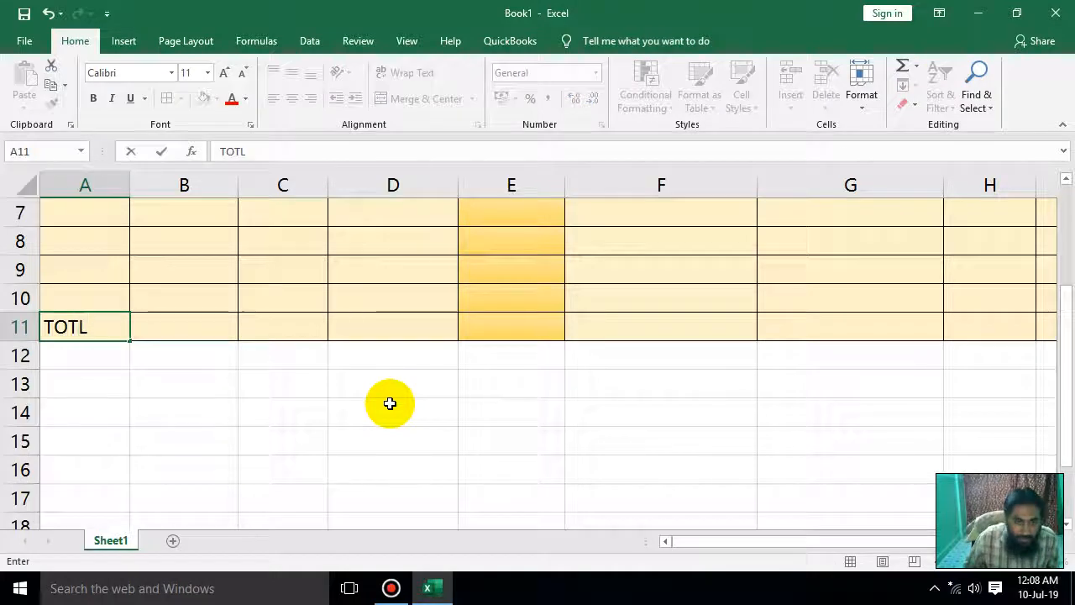
{"action": "type", "text": "AL"}
{"action": "key", "text": "Right"}
{"action": "key", "text": "Right"}
{"action": "key", "text": "Right"}
{"action": "key", "text": "Right"}
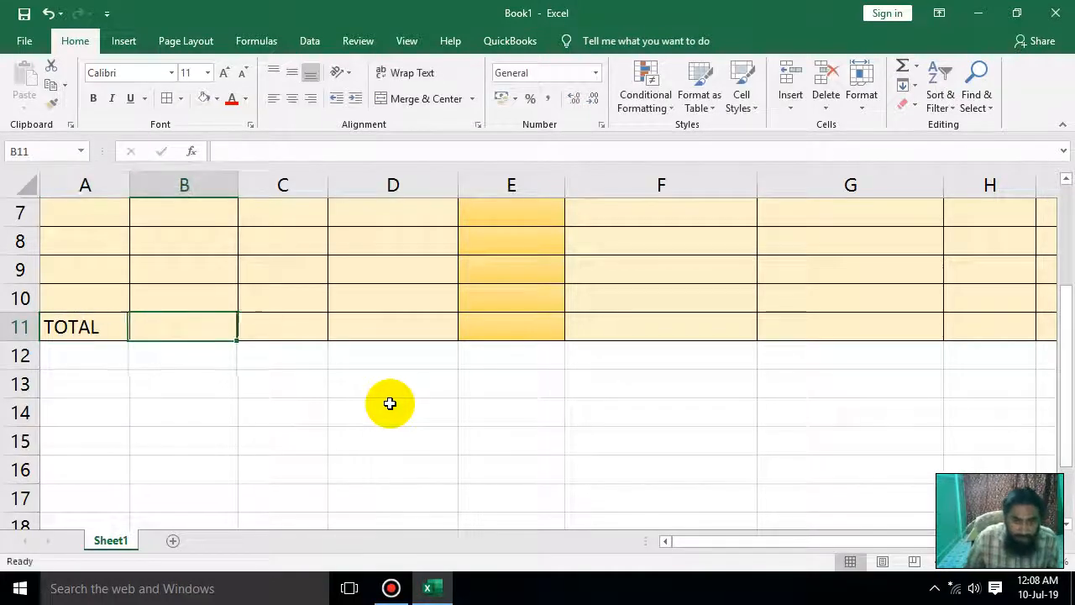
{"action": "key", "text": "Left"}
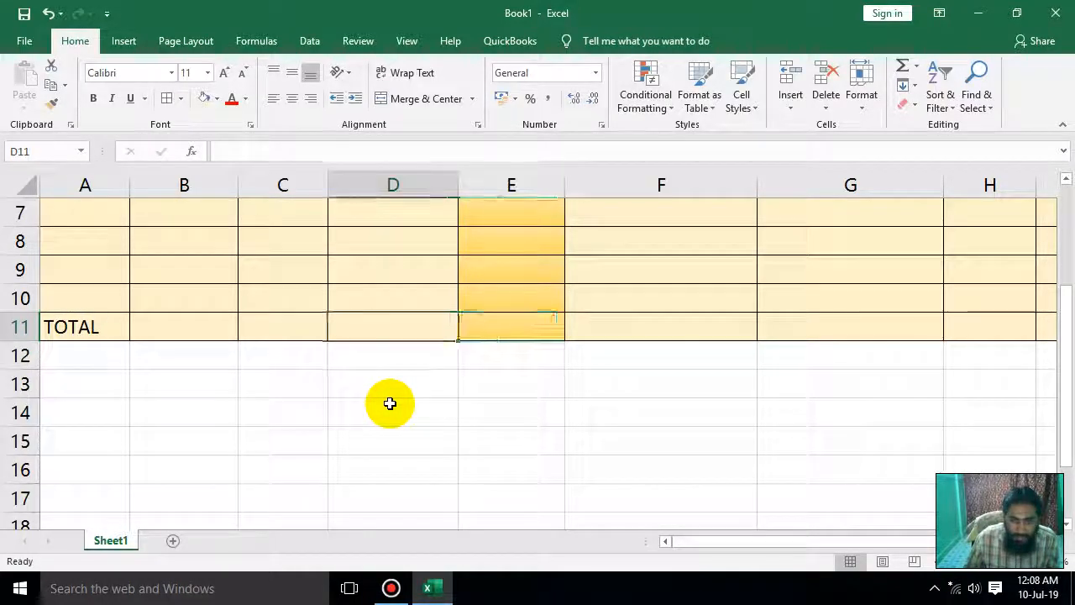
{"action": "type", "text": "TOTAL"}
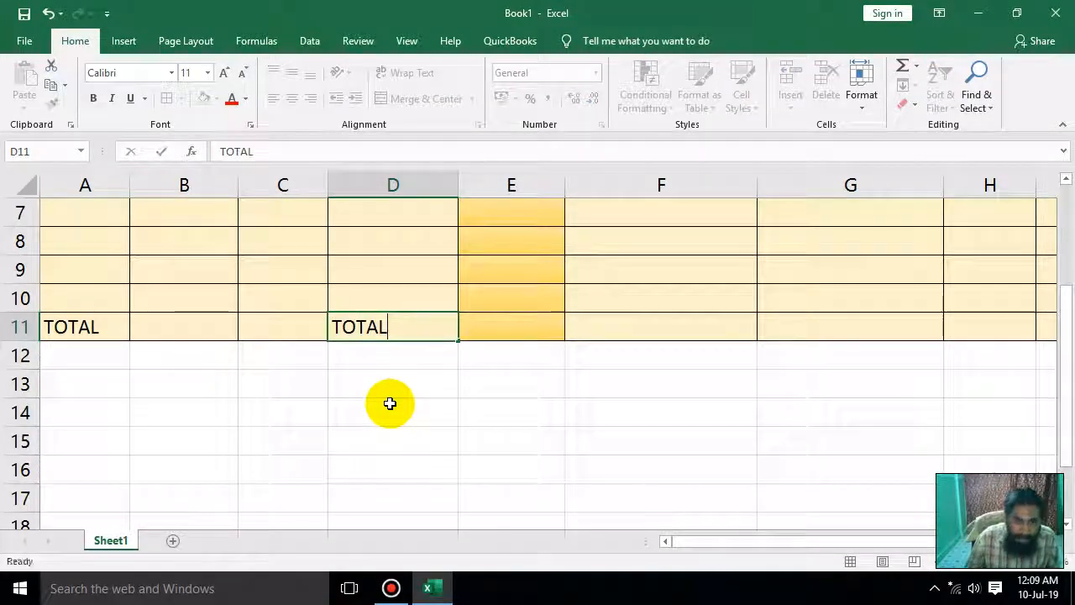
{"action": "key", "text": "Return"}
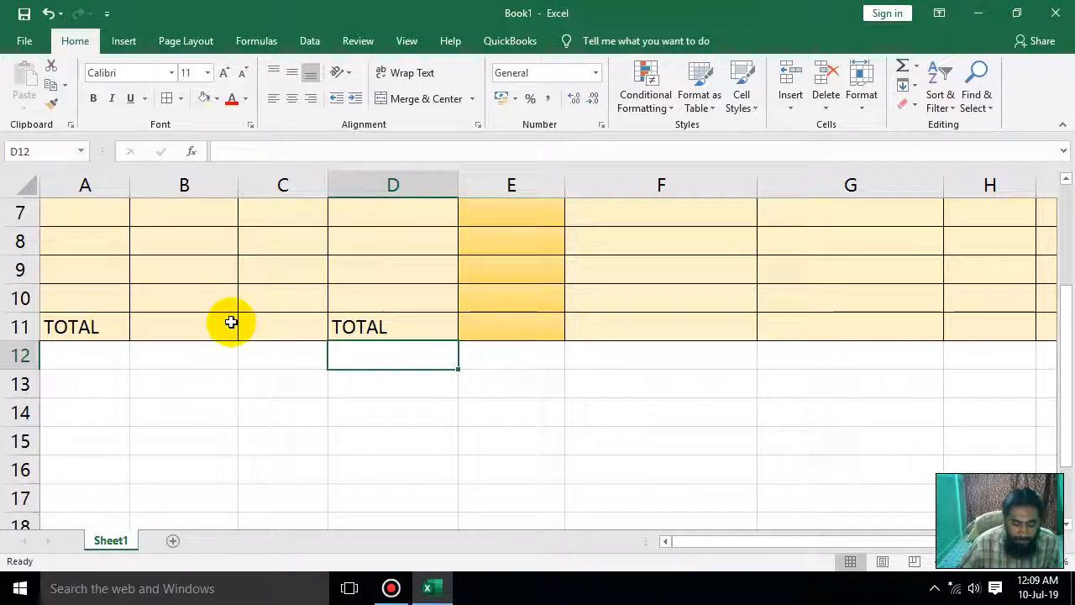
- Merge cells C11:D11 and right-align their TOTAL label
{"action": "left_click", "coordinate": [149, 321]}
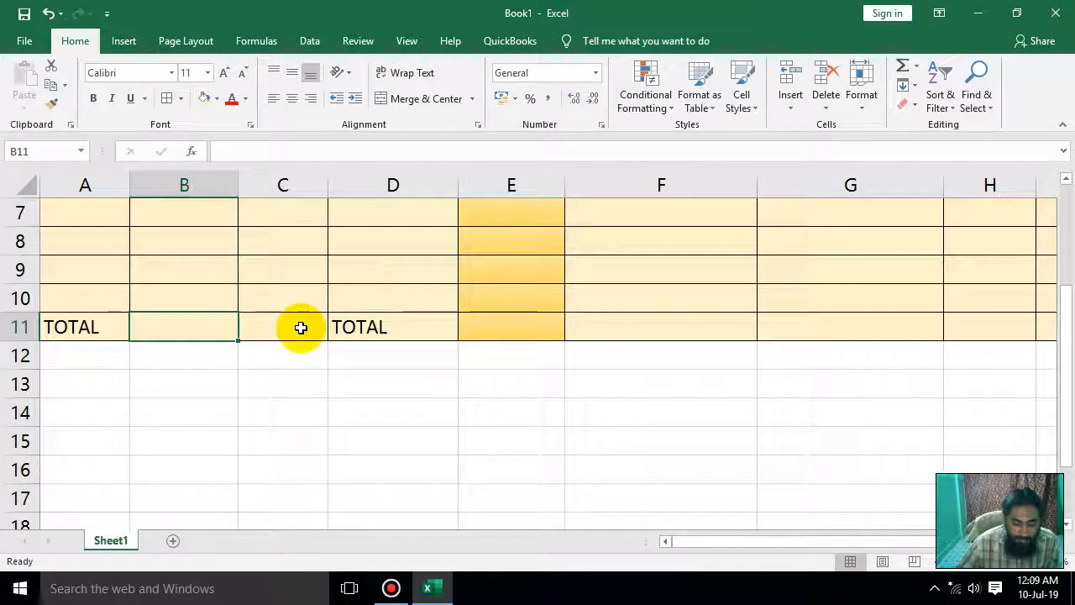
{"action": "left_click", "coordinate": [420, 326]}
{"action": "left_click_drag", "start_coordinate": [293, 333], "coordinate": [370, 328]}
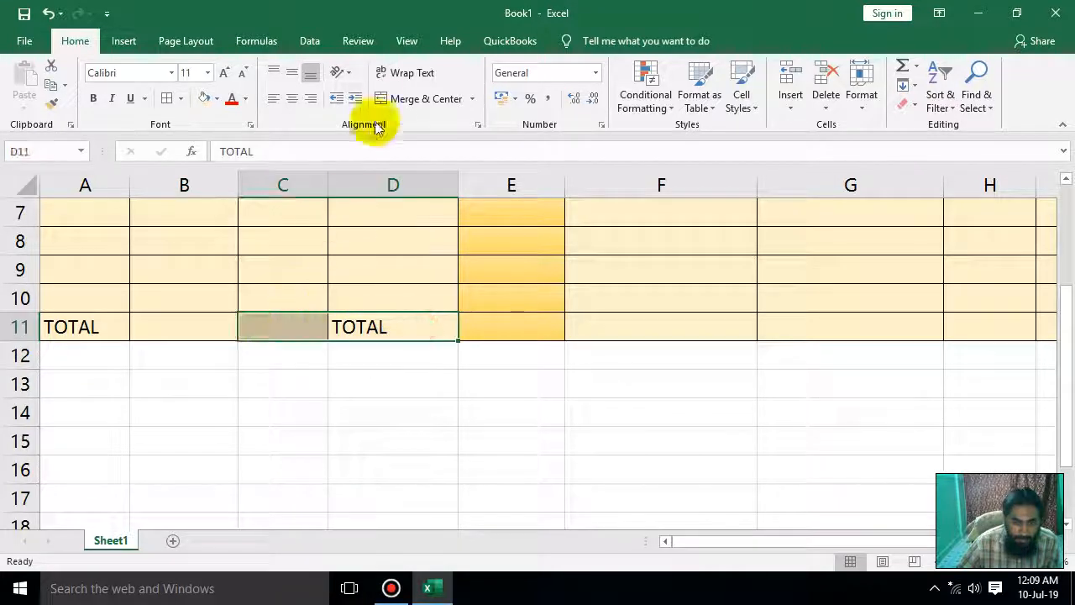
{"action": "left_click", "coordinate": [416, 99]}
{"action": "left_click", "coordinate": [310, 99]}
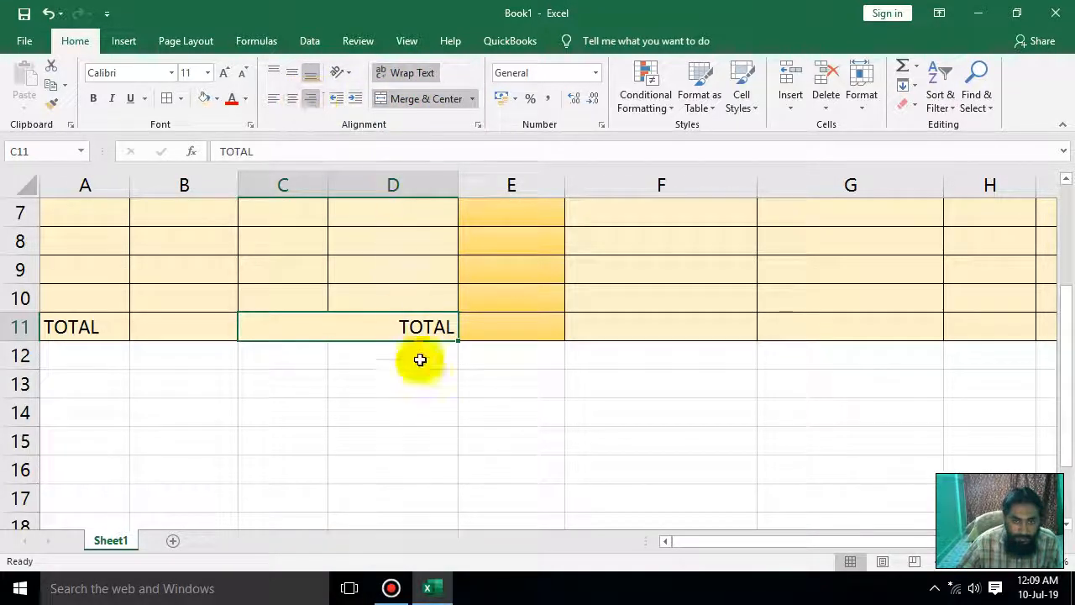
{"action": "left_click", "coordinate": [423, 389]}
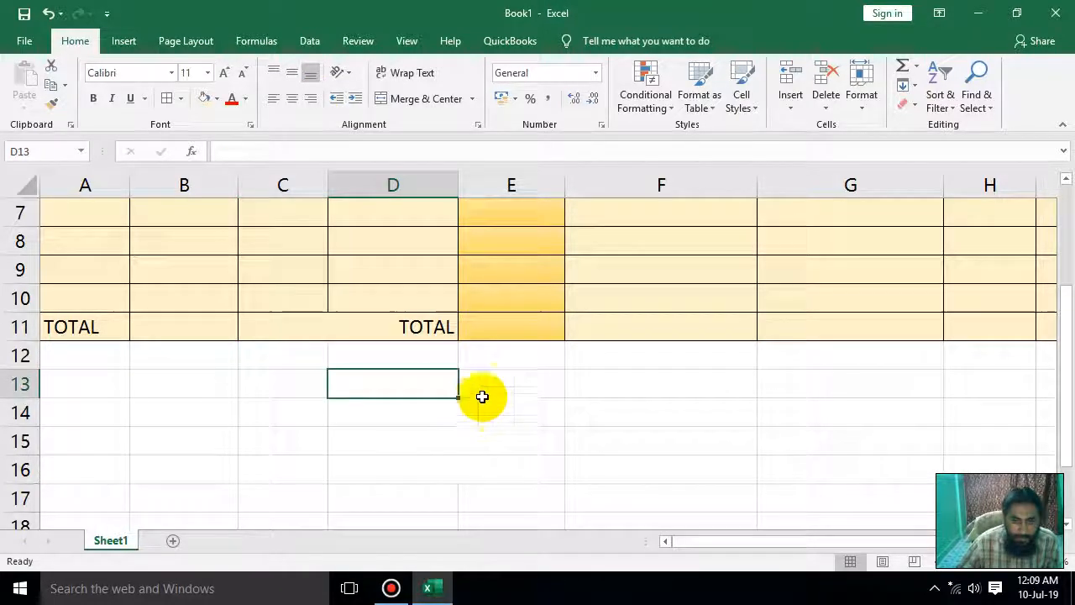
{"action": "scroll", "coordinate": [538, 408], "scroll_direction": "up", "scroll_amount": 1}
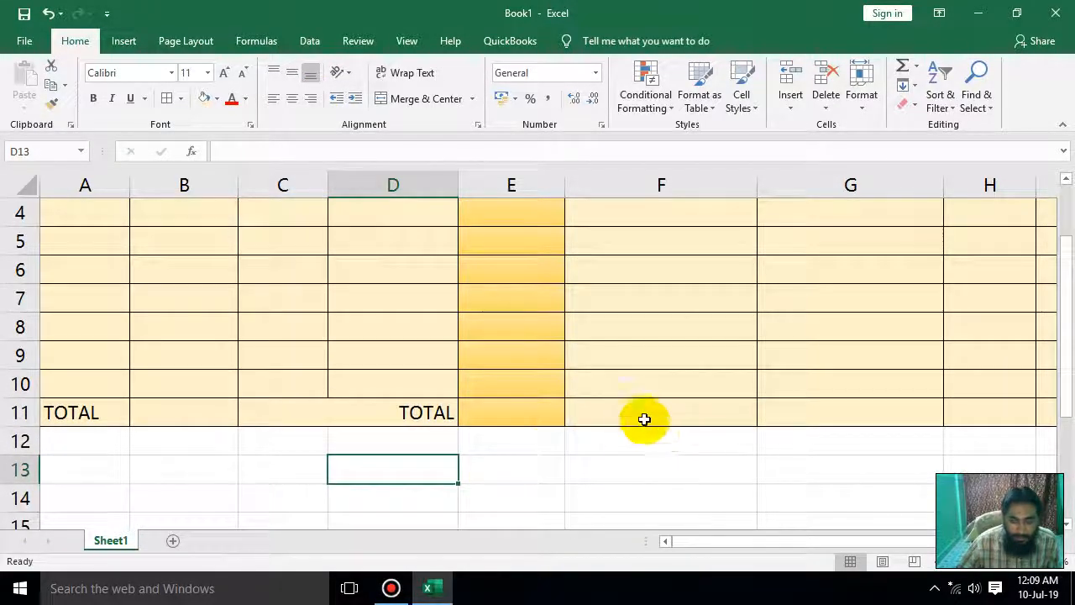
{"action": "left_click", "coordinate": [546, 409]}
{"action": "left_click", "coordinate": [598, 416]}
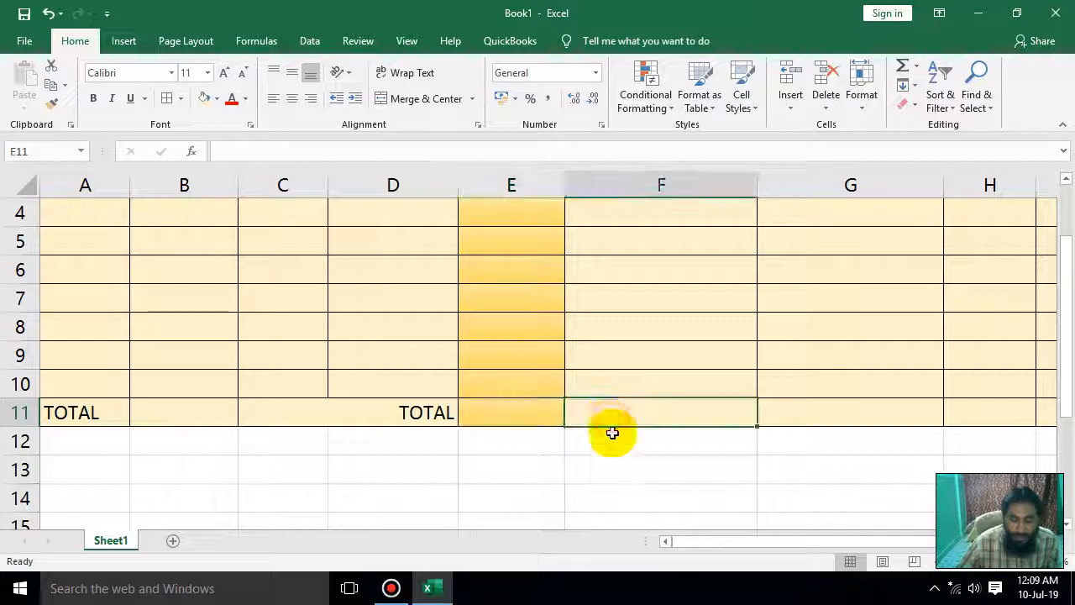
{"action": "scroll", "coordinate": [456, 444], "scroll_direction": "up", "scroll_amount": 1}
{"action": "scroll", "coordinate": [460, 448], "scroll_direction": "down", "scroll_amount": 3}
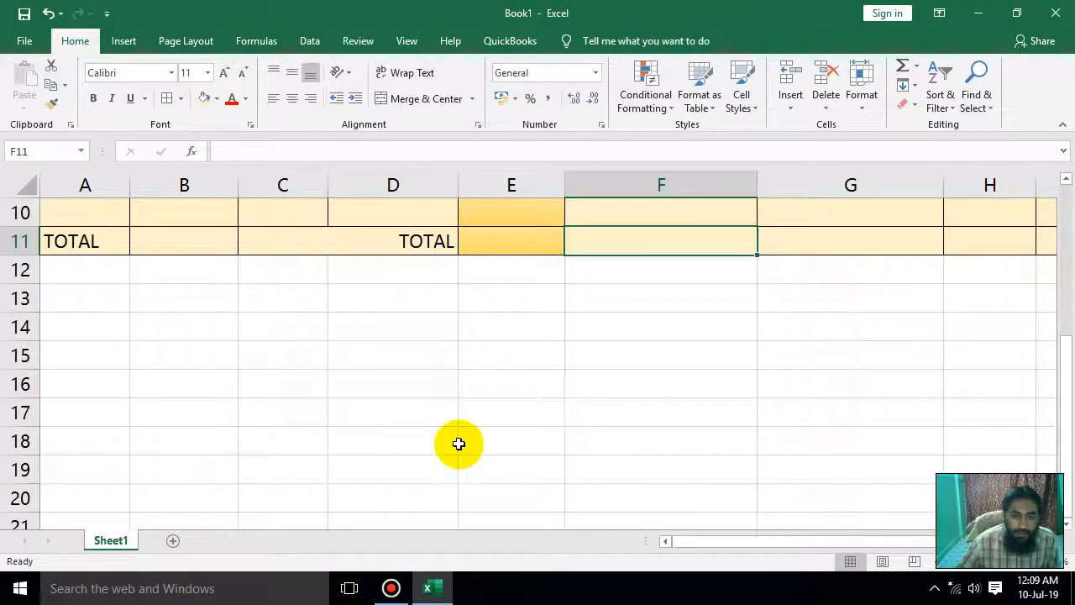
- Make the table's TOTAL row 11 bold and centre its labels
{"action": "scroll", "coordinate": [458, 443], "scroll_direction": "up", "scroll_amount": 3}
{"action": "scroll", "coordinate": [456, 442], "scroll_direction": "down", "scroll_amount": 2}
{"action": "left_click", "coordinate": [420, 328]}
{"action": "left_click_drag", "start_coordinate": [102, 326], "coordinate": [857, 327]}
{"action": "left_click", "coordinate": [94, 99]}
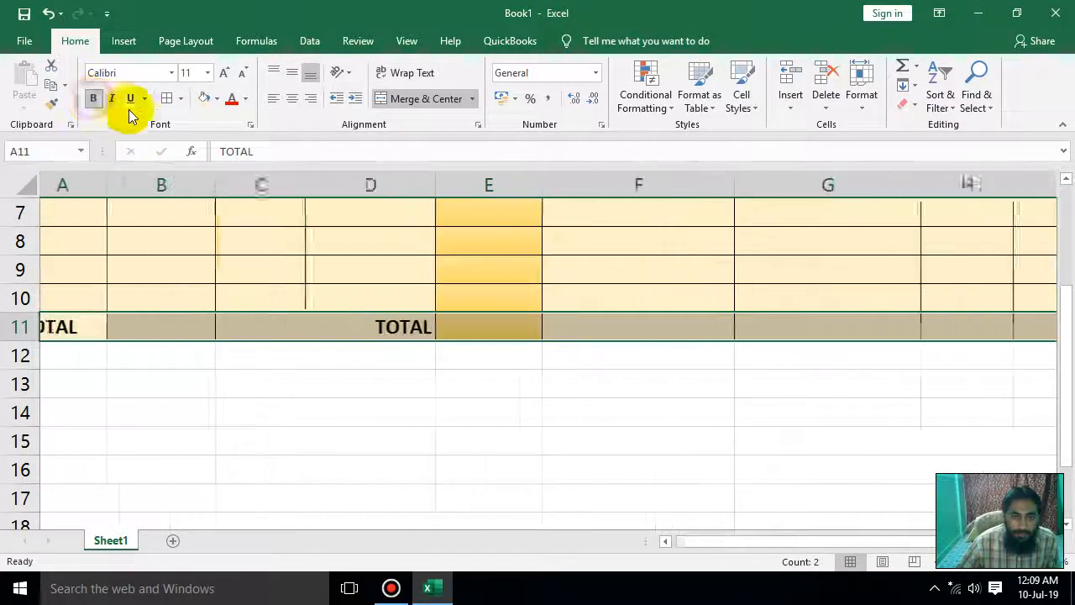
{"action": "left_click", "coordinate": [292, 98]}
{"action": "scroll", "coordinate": [294, 218], "scroll_direction": "up", "scroll_amount": 2}
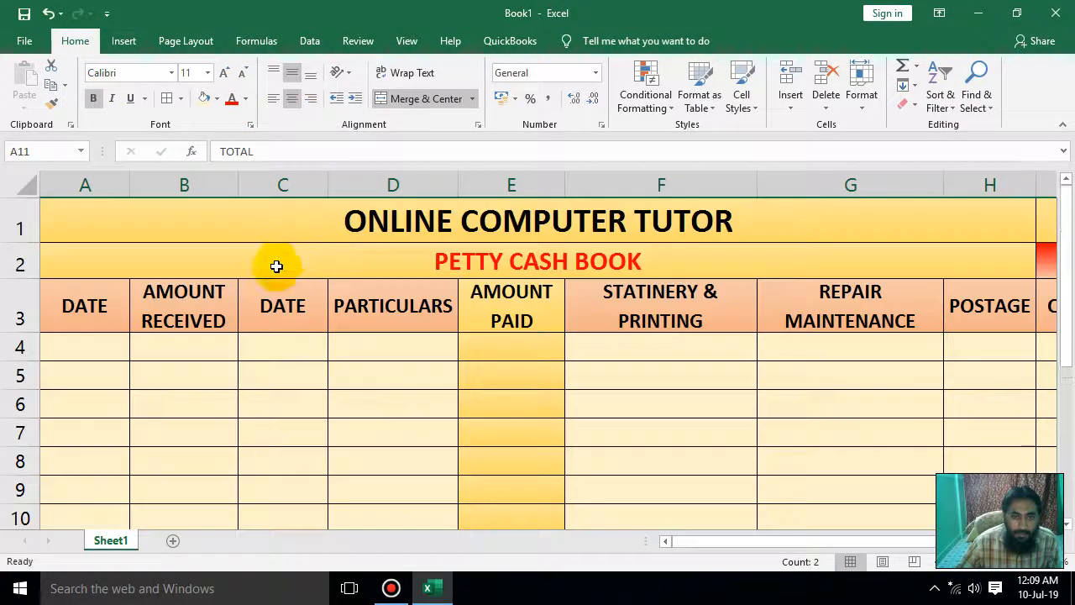
- Centre the table's body cells from row 4 down, both horizontally and vertically
{"action": "left_click_drag", "start_coordinate": [106, 353], "coordinate": [816, 326]}
{"action": "left_click", "coordinate": [292, 101]}
{"action": "left_click", "coordinate": [298, 75]}
{"action": "left_click", "coordinate": [410, 453]}
- Record the first receipt in row 4, with date 01-07-19 in A4 and amount received 10000 in B4
{"action": "left_click", "coordinate": [77, 356]}
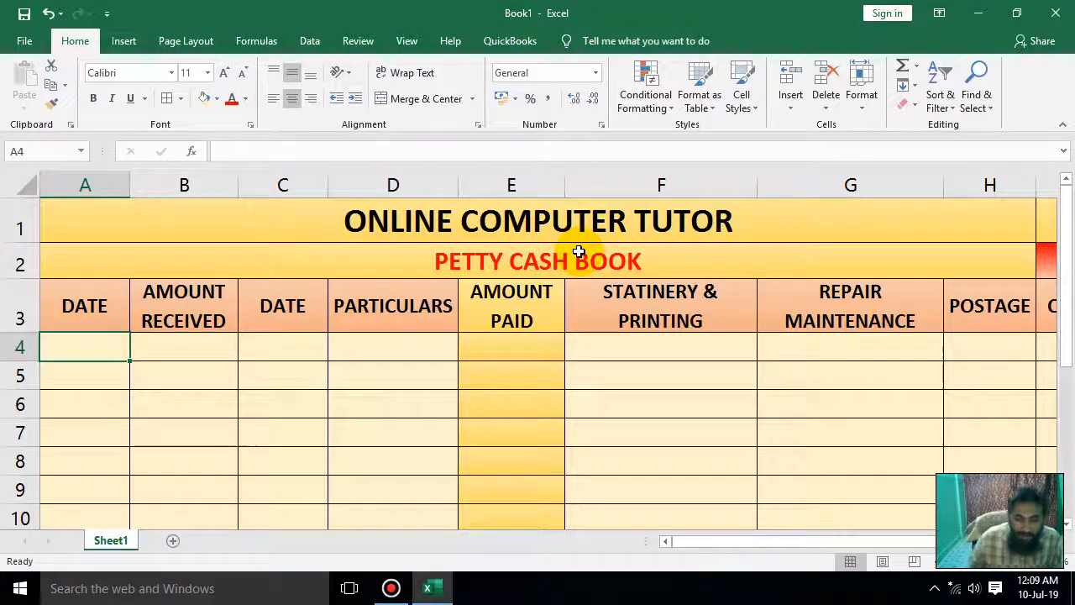
{"action": "type", "text": "01-"}
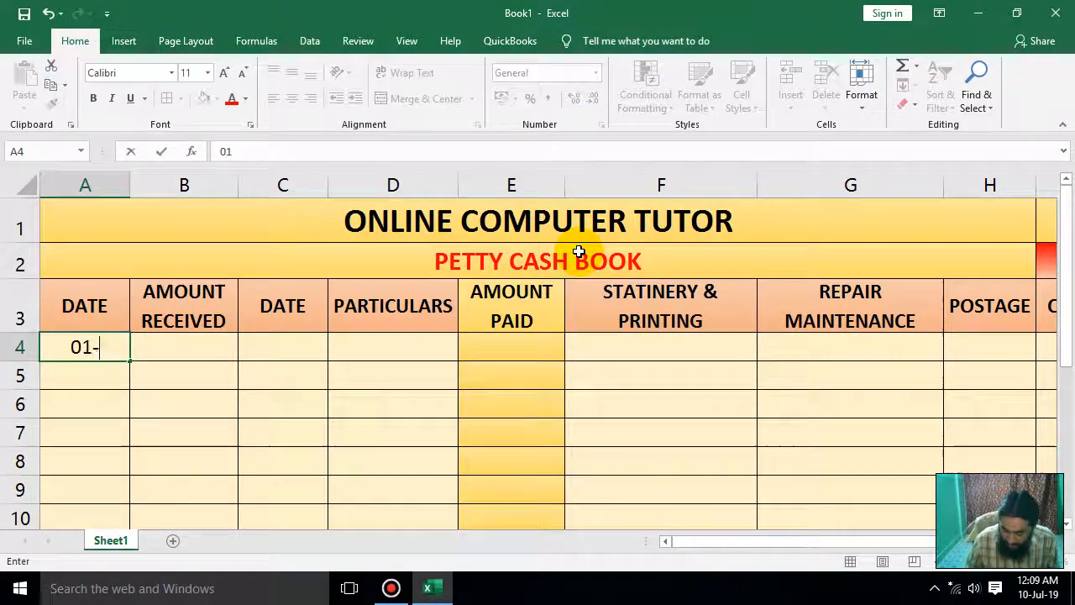
{"action": "type", "text": "07-219"}
{"action": "key", "text": "Tab"}
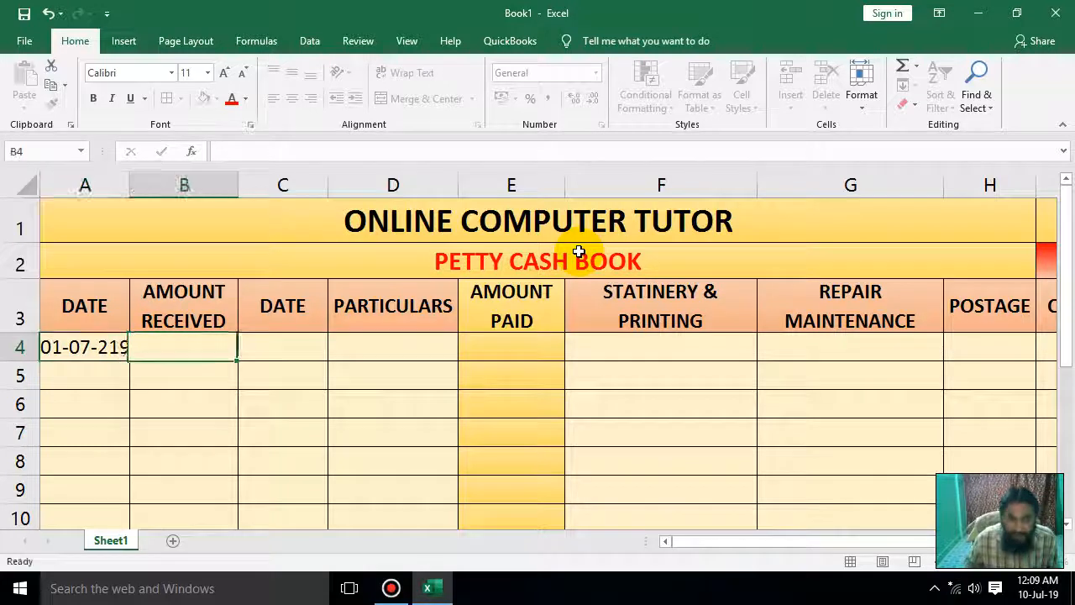
{"action": "left_click", "coordinate": [52, 346]}
{"action": "double_click", "coordinate": [63, 347]}
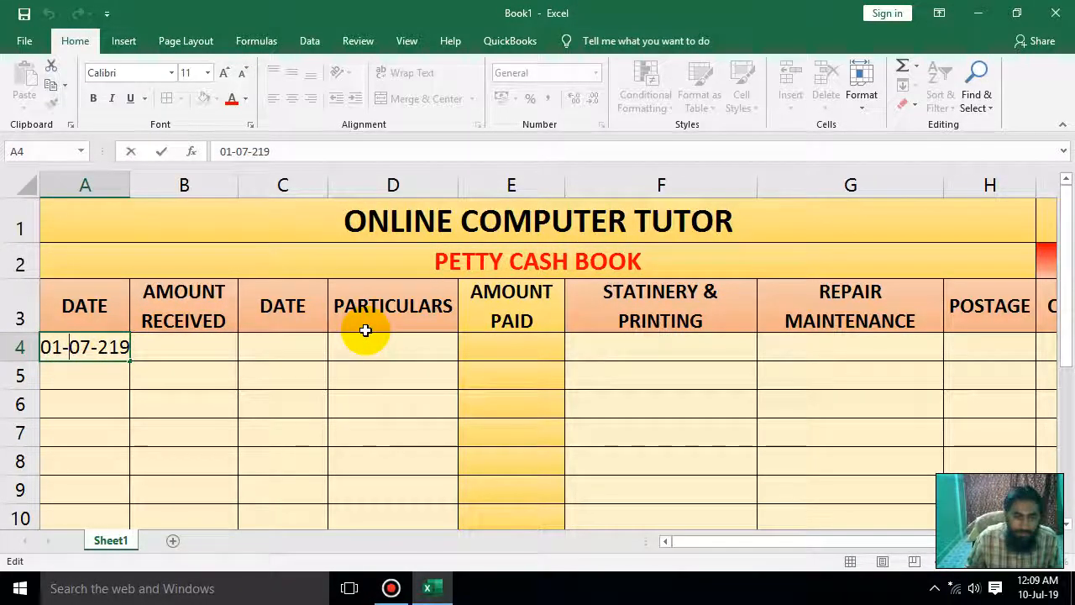
{"action": "key", "text": "Tab"}
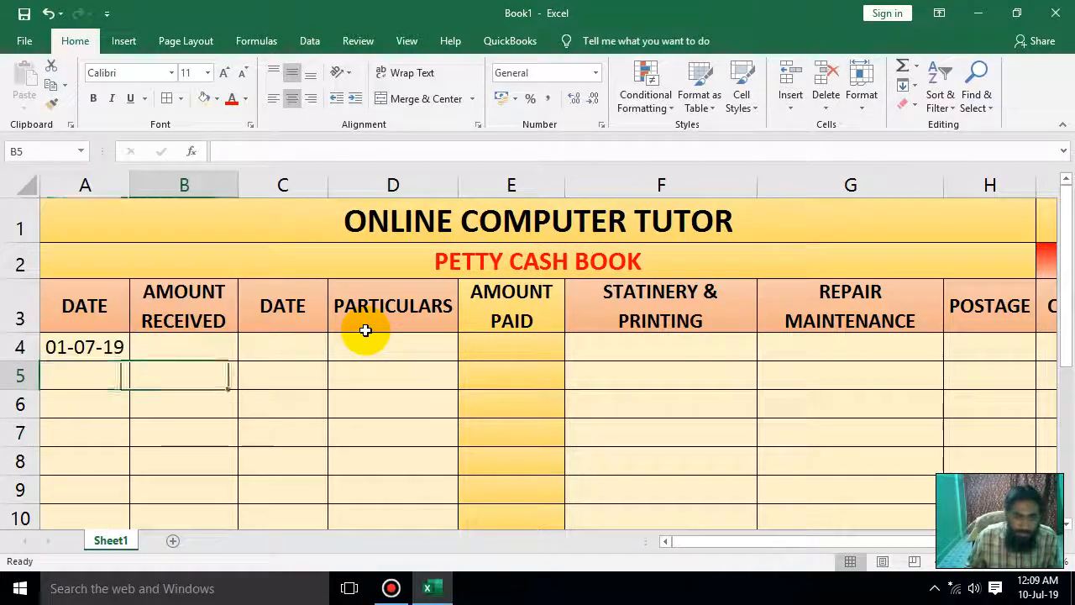
{"action": "type", "text": "10000"}
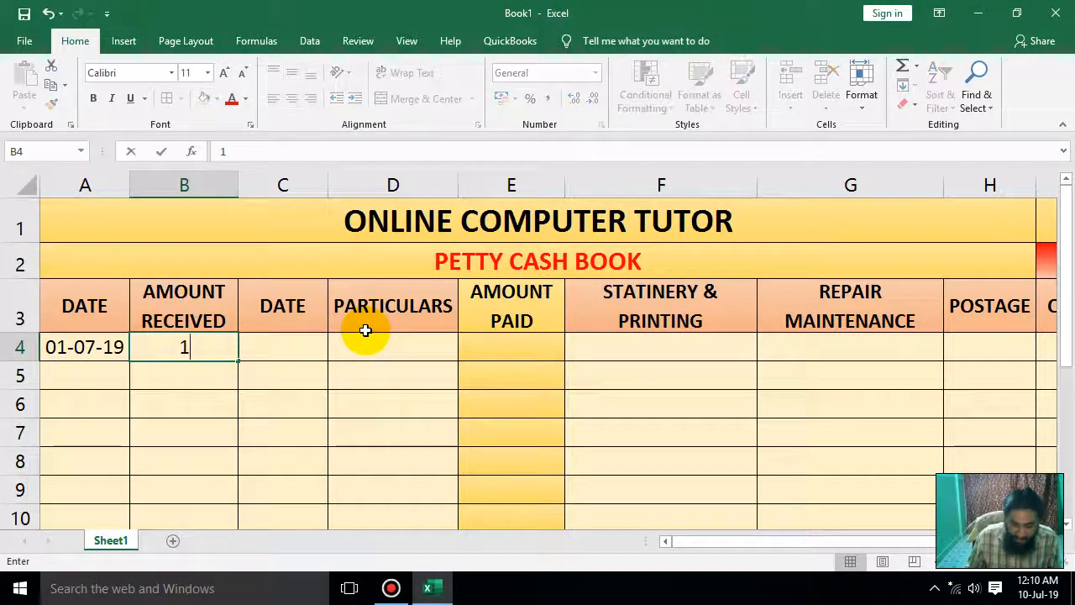
{"action": "key", "text": "Return"}
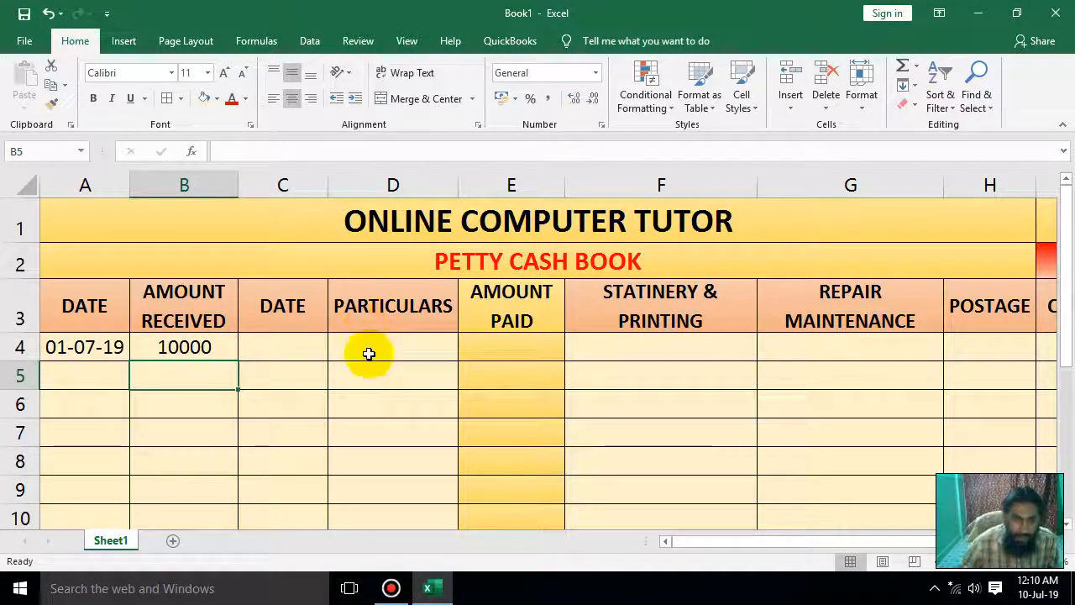
- Apply comma style without decimals to the AMOUNT RECEIVED, AMOUNT PAID and expense columns in rows 4 to 11
{"action": "left_click_drag", "start_coordinate": [180, 348], "coordinate": [193, 467]}
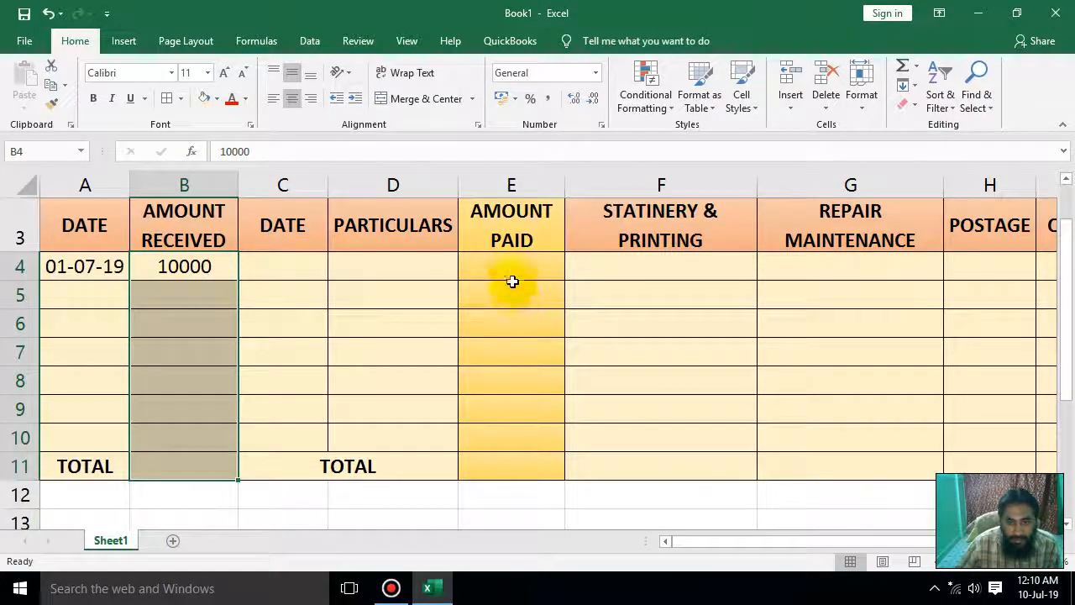
{"action": "left_click_drag", "start_coordinate": [513, 265], "coordinate": [548, 470]}
{"action": "left_click_drag", "start_coordinate": [640, 280], "coordinate": [825, 465]}
{"action": "left_click", "coordinate": [550, 100]}
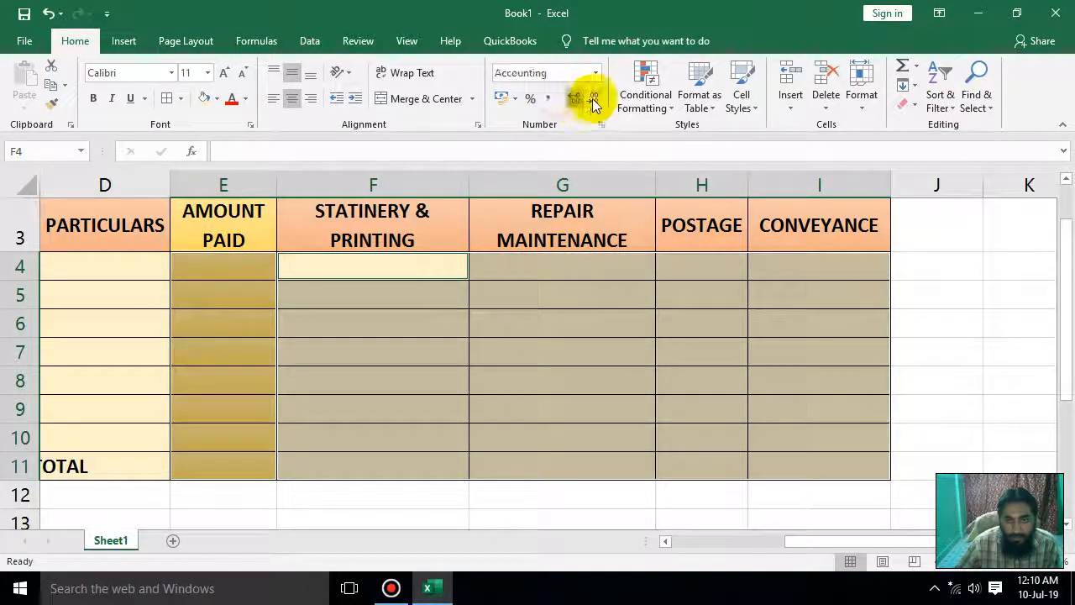
{"action": "left_click", "coordinate": [430, 417]}
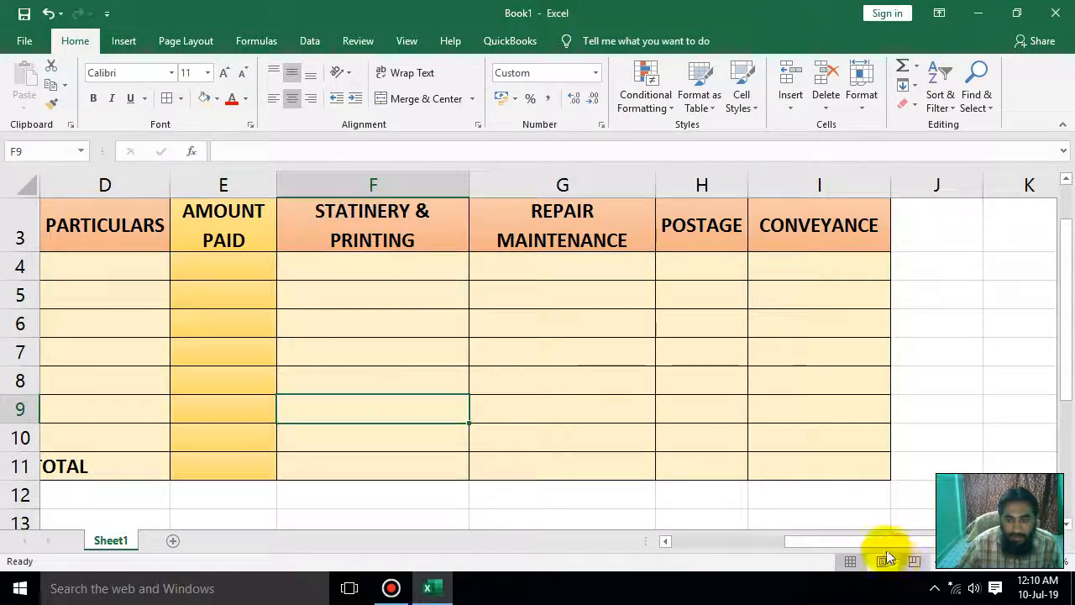
- Record the second receipt in row 5, with date 03-07-2019 in A5 and amount received 10000 in B5
{"action": "left_click_drag", "start_coordinate": [890, 541], "coordinate": [692, 543]}
{"action": "left_click", "coordinate": [87, 294]}
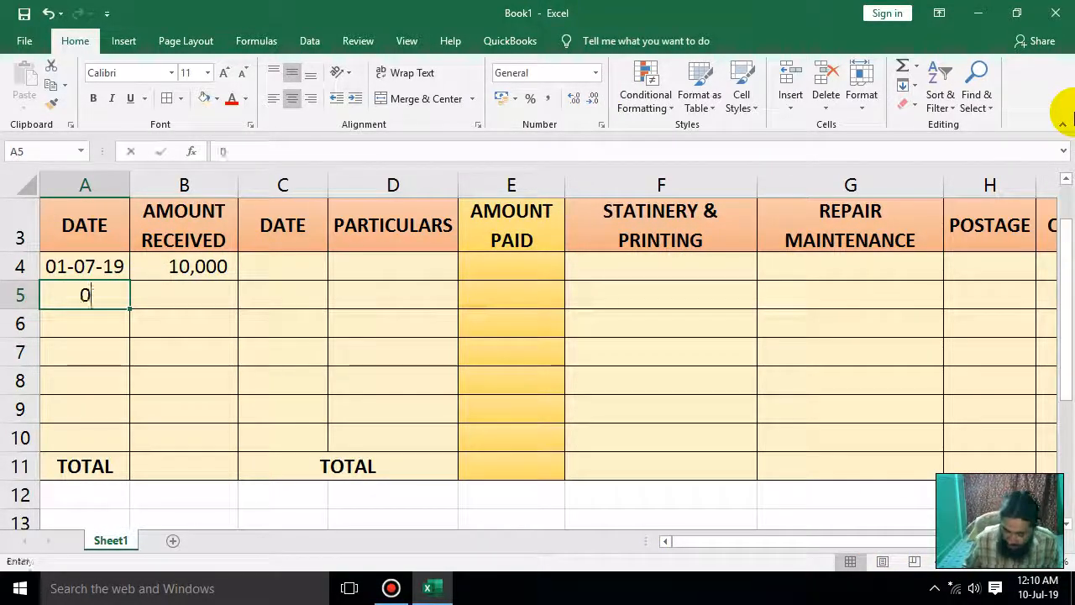
{"action": "type", "text": "03-07-2019"}
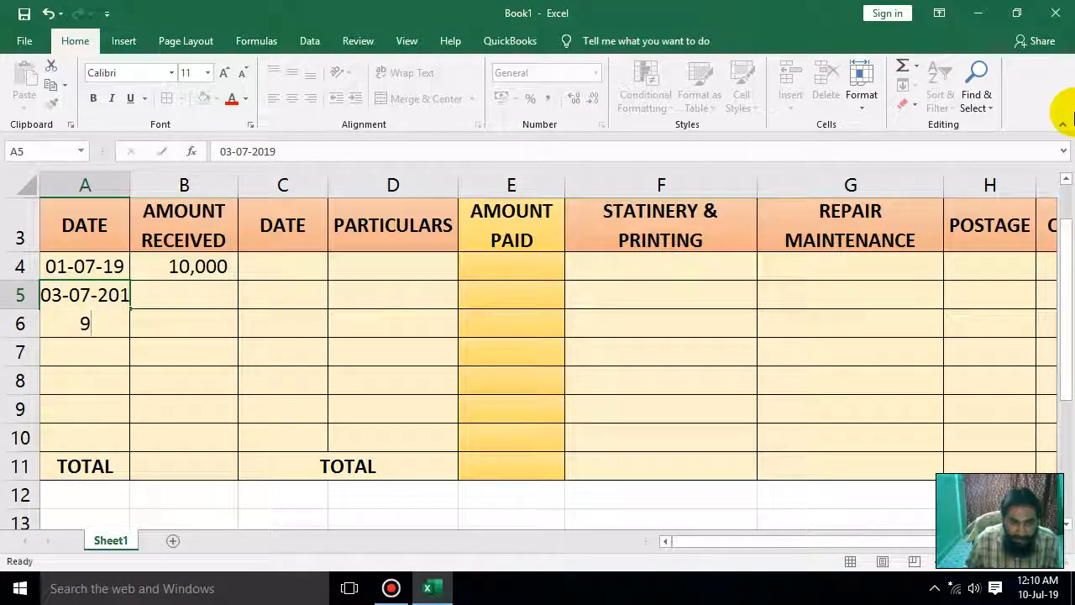
{"action": "key", "text": "Tab"}
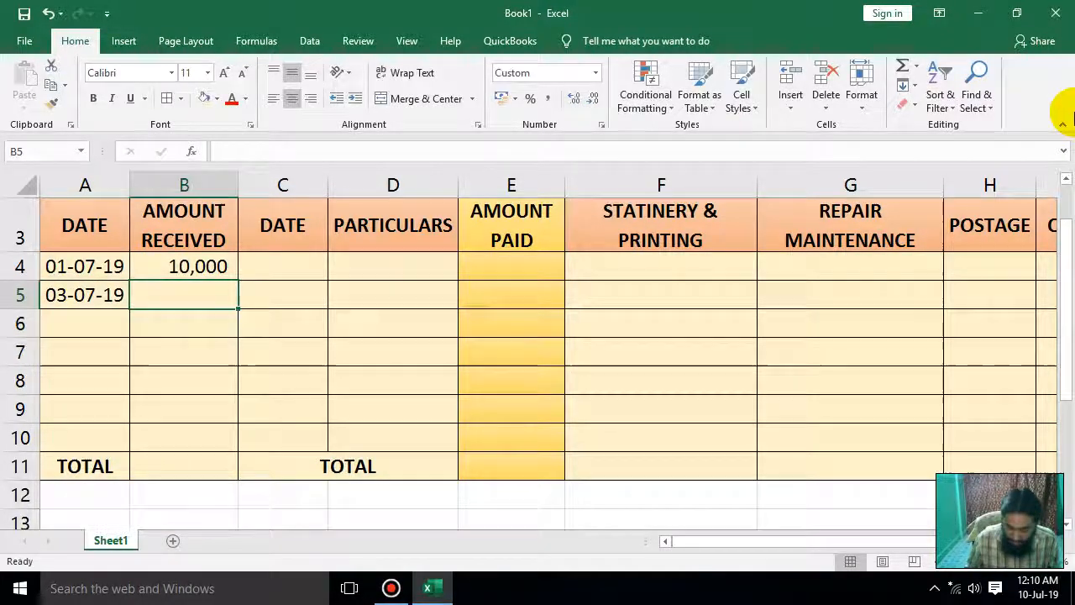
{"action": "type", "text": "20000"}
{"action": "key", "text": "Return"}
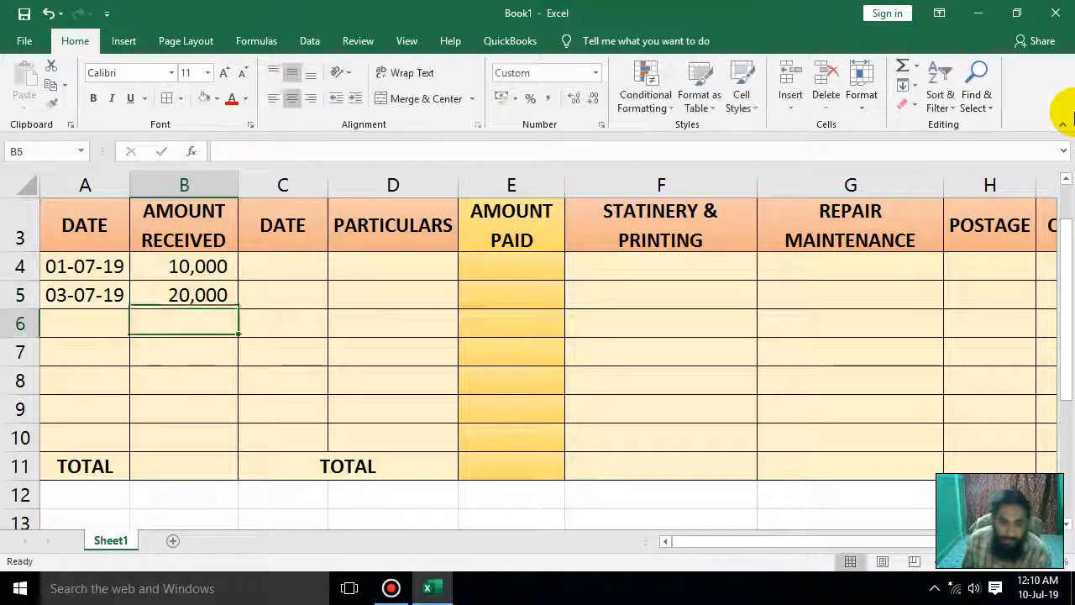
{"action": "key", "text": "Up"}
{"action": "type", "text": "10000"}
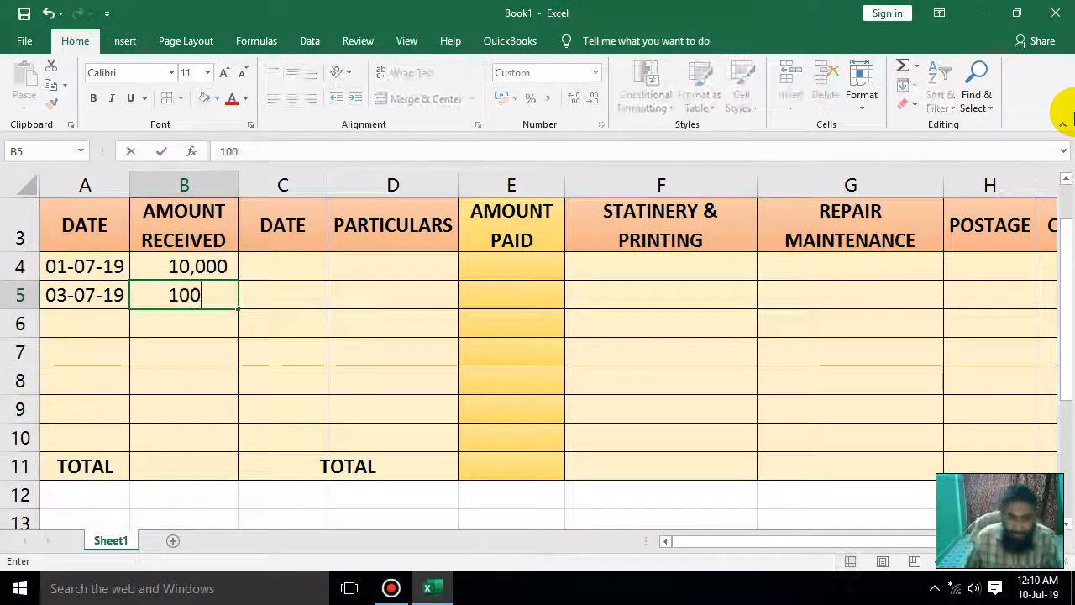
{"action": "key", "text": "Return"}
- Enter the payment date 02-07-2019 in C4 and widen the PARTICULARS column D
{"action": "key", "text": "Right"}
{"action": "key", "text": "Right"}
{"action": "key", "text": "Up"}
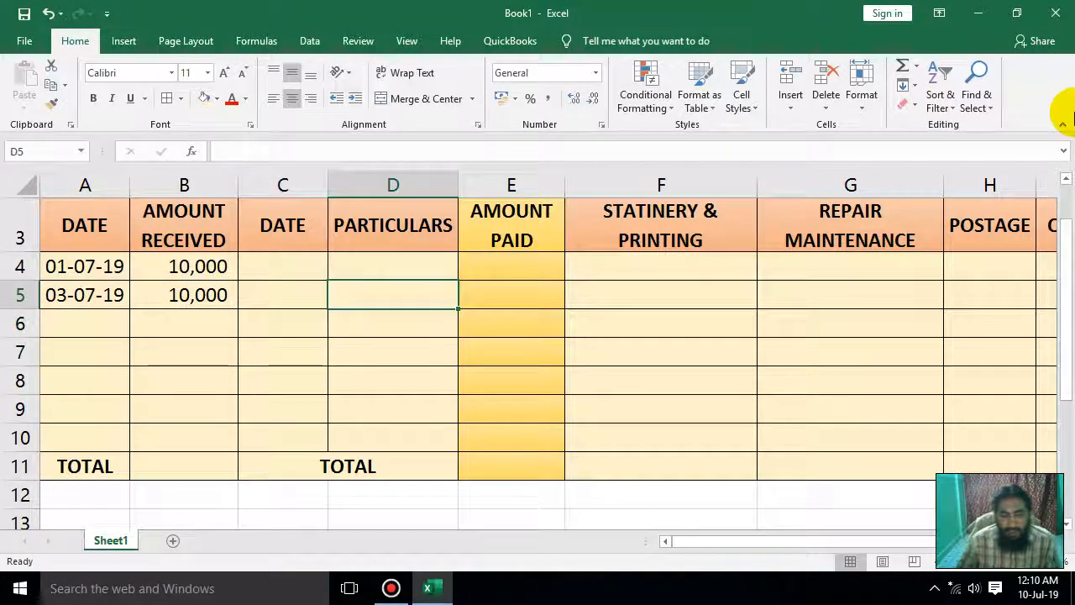
{"action": "key", "text": "Up"}
{"action": "key", "text": "Left"}
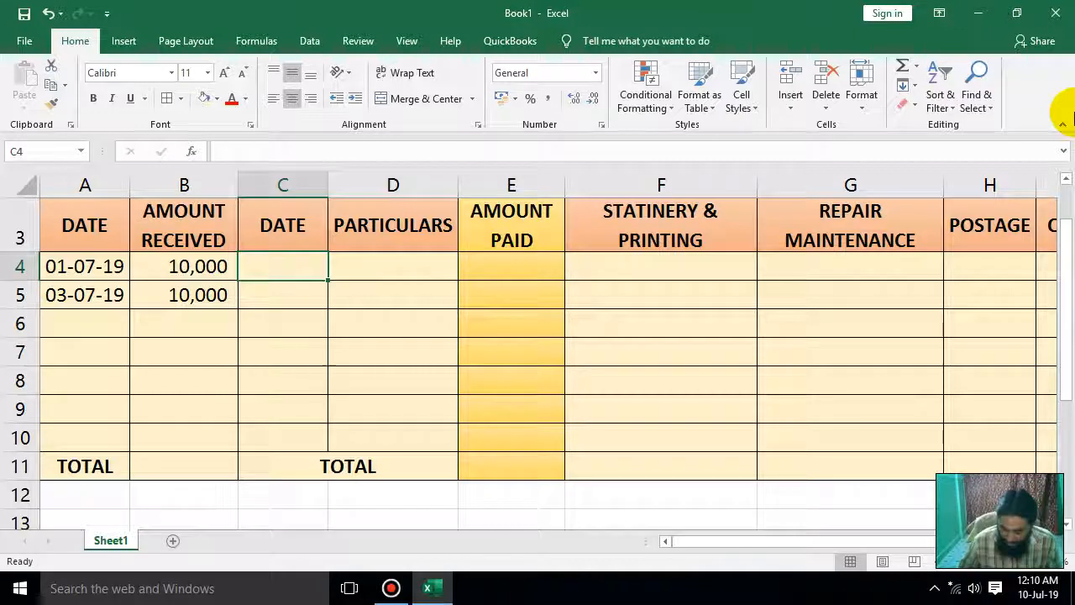
{"action": "type", "text": "02-07"}
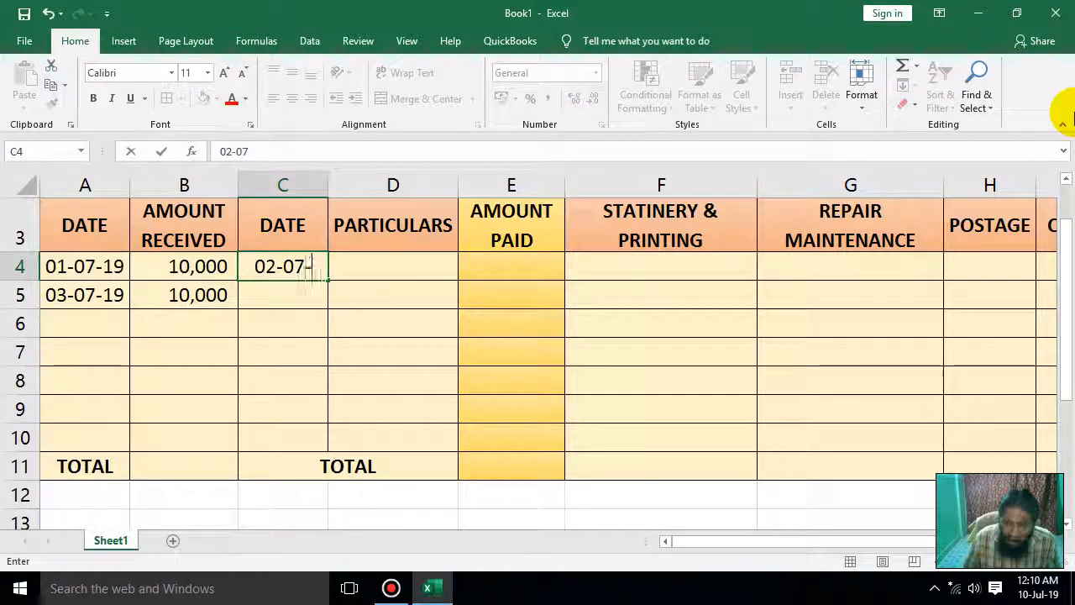
{"action": "type", "text": "-2019"}
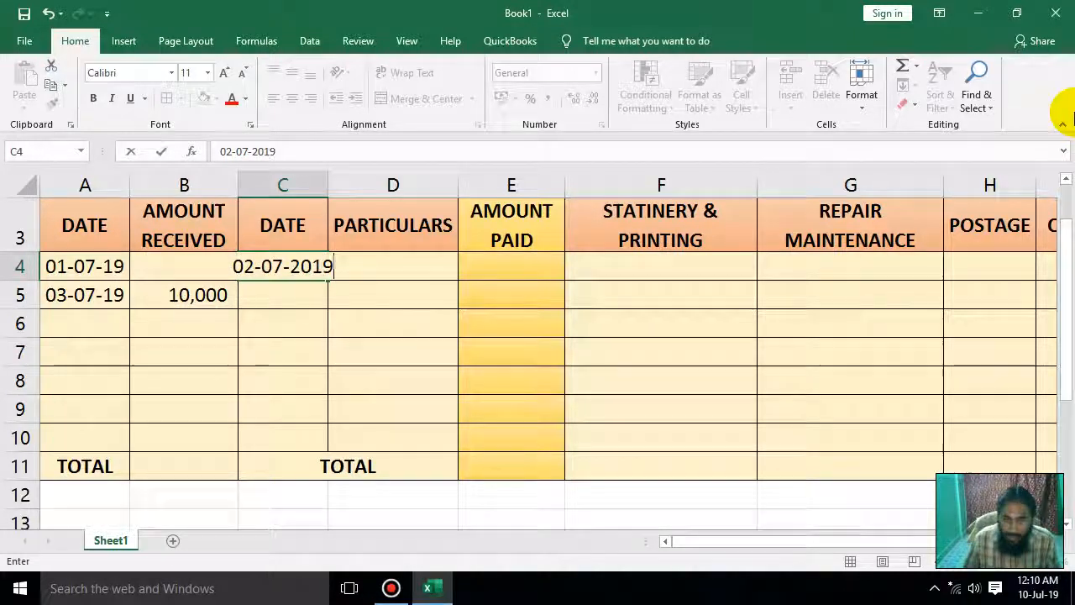
{"action": "key", "text": "Return"}
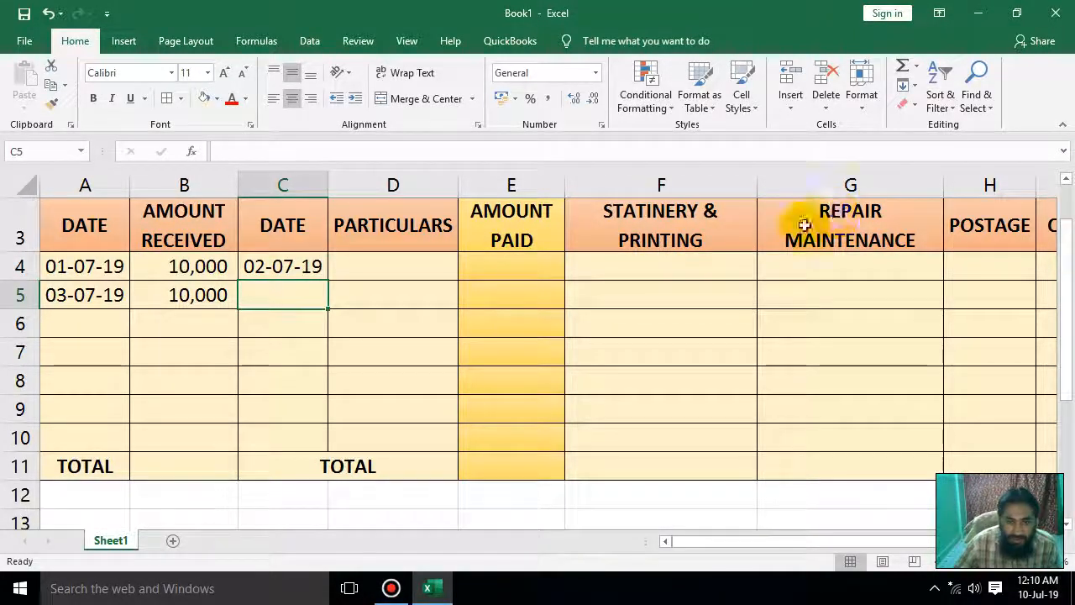
{"action": "left_click_drag", "start_coordinate": [461, 182], "coordinate": [561, 181]}
- Enter EXPENCE FOR PAPER as the particulars in D4
{"action": "left_click", "coordinate": [433, 269]}
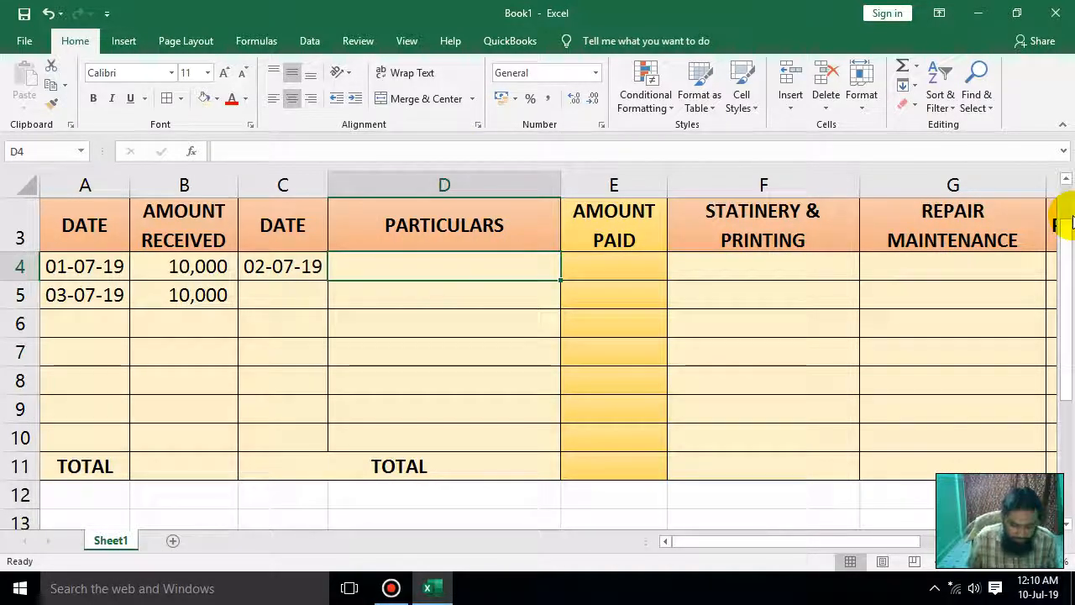
{"action": "type", "text": "EXPENCE"}
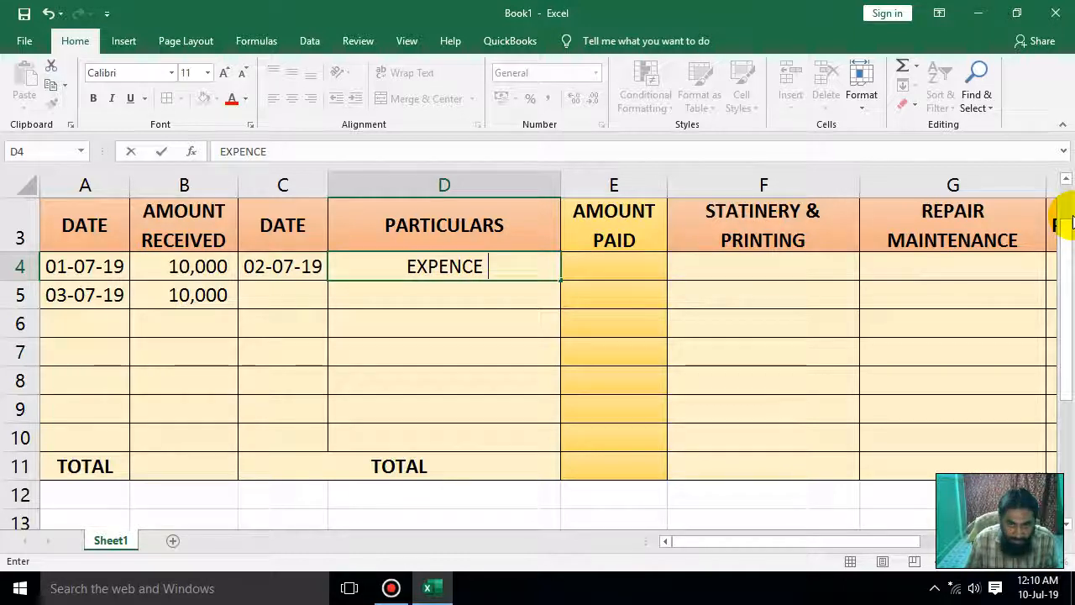
{"action": "type", "text": " FOR "}
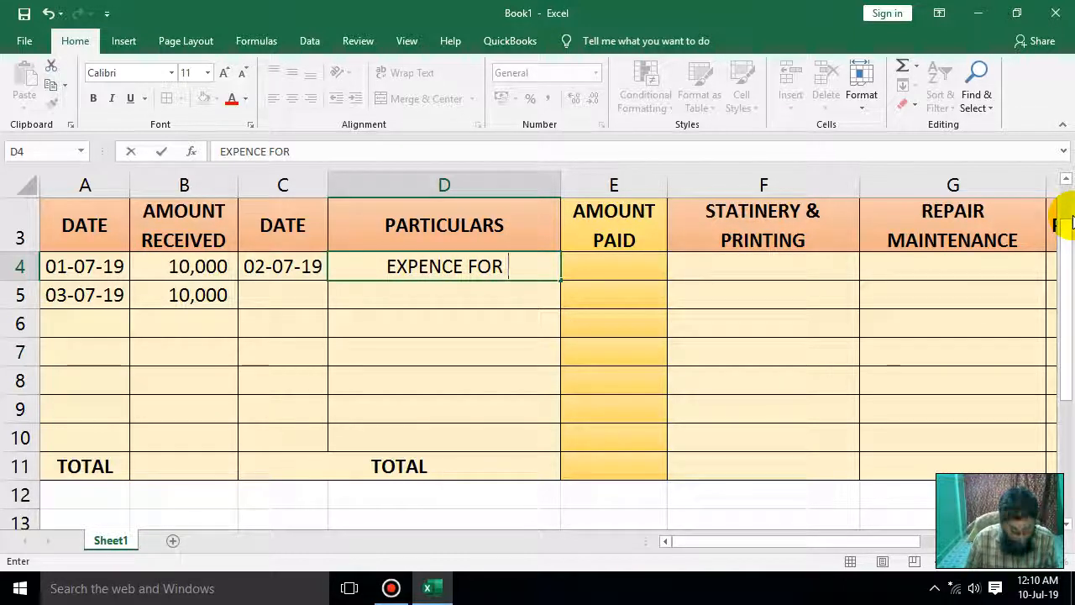
{"action": "type", "text": "PAPER"}
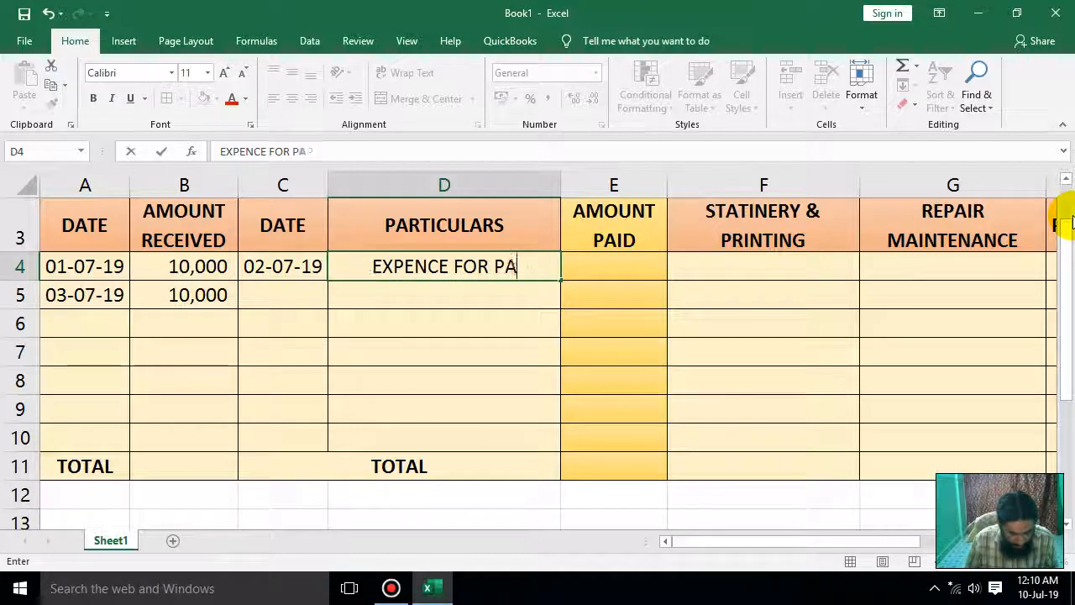
{"action": "key", "text": "Return"}
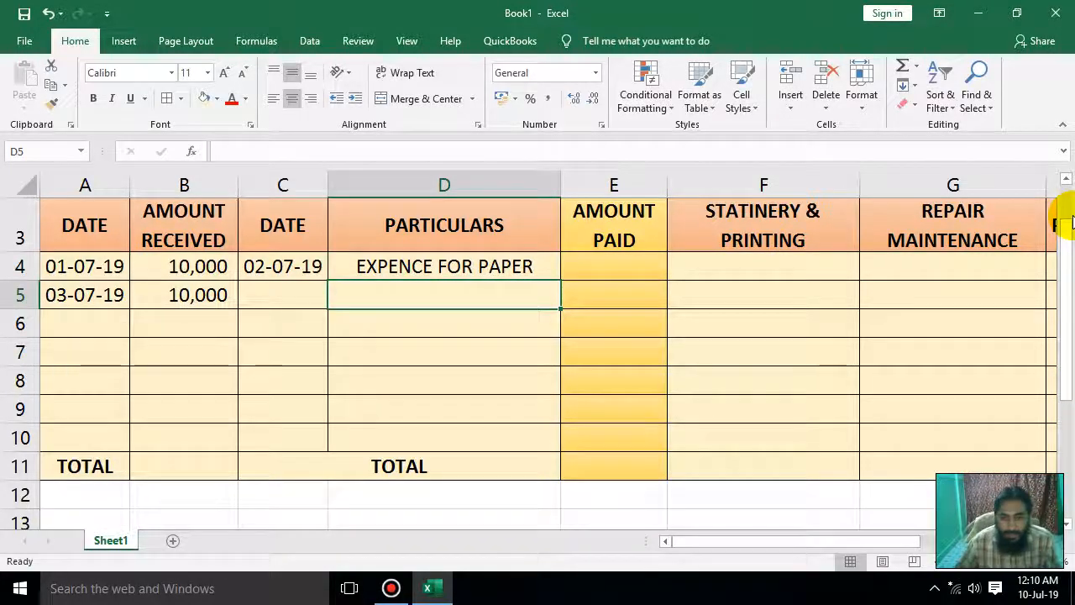
- Enter 500 as the amount paid in E4 and as the stationery and printing expense in F4
{"action": "key", "text": "Right"}
{"action": "key", "text": "Up"}
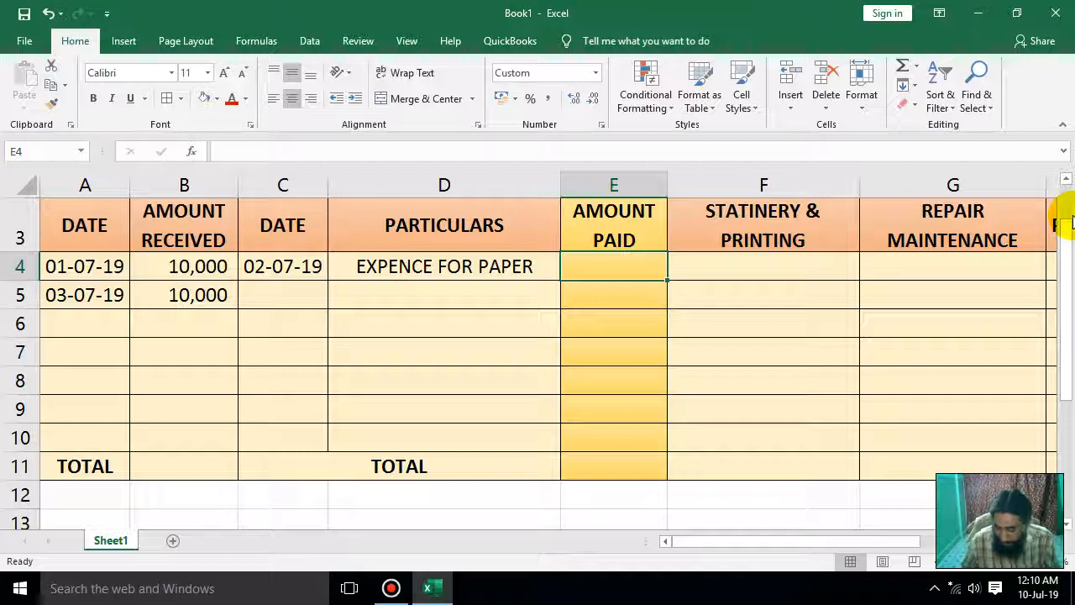
{"action": "type", "text": "500"}
{"action": "key", "text": "Return"}
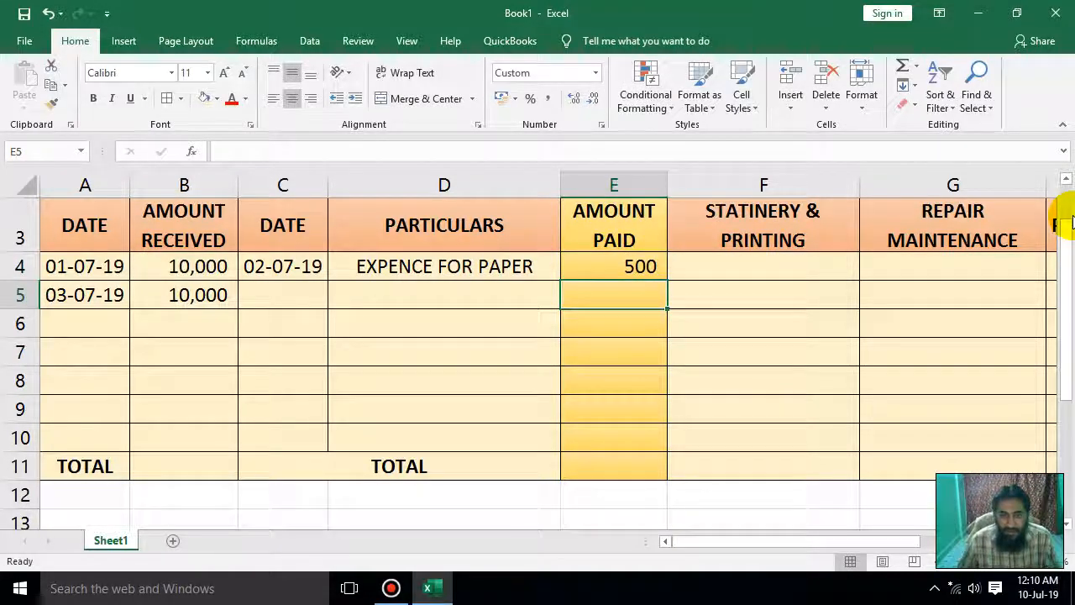
{"action": "key", "text": "Right"}
{"action": "key", "text": "Up"}
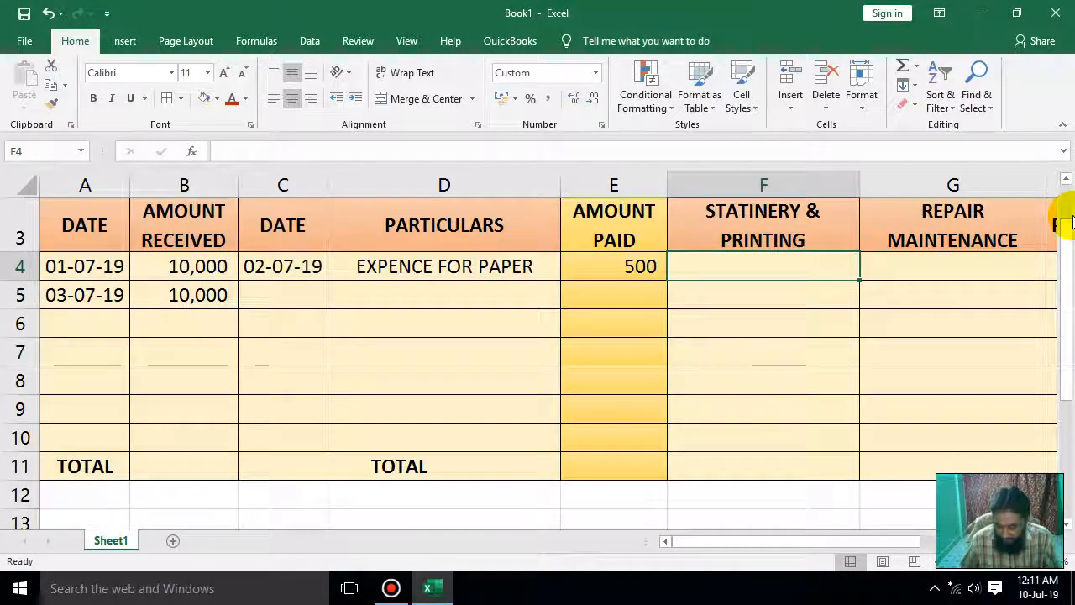
{"action": "type", "text": "500"}
{"action": "key", "text": "Return"}
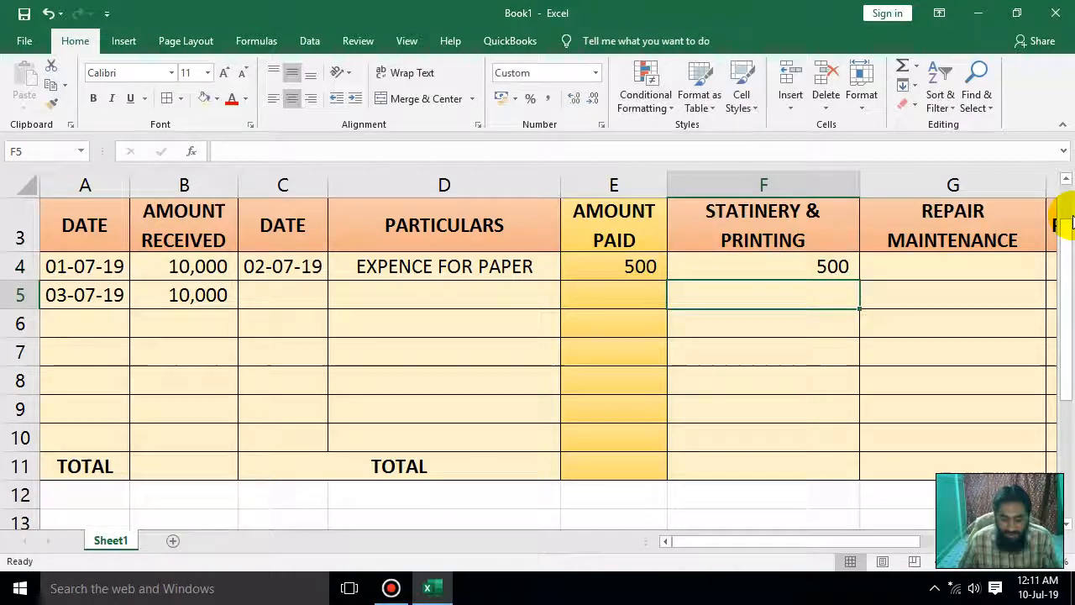
- Replace the particulars in D4 with a note of payment to a named payee "for the expence of printing paper"
{"action": "key", "text": "Left"}
{"action": "key", "text": "Left"}
{"action": "key", "text": "Left"}
{"action": "key", "text": "Left"}
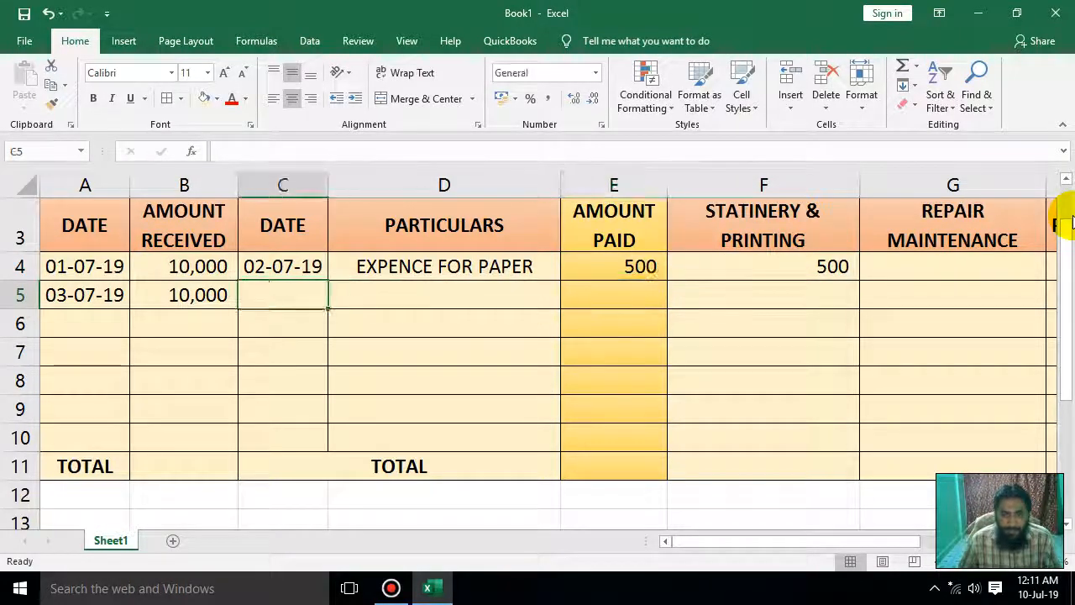
{"action": "key", "text": "Right"}
{"action": "key", "text": "Right"}
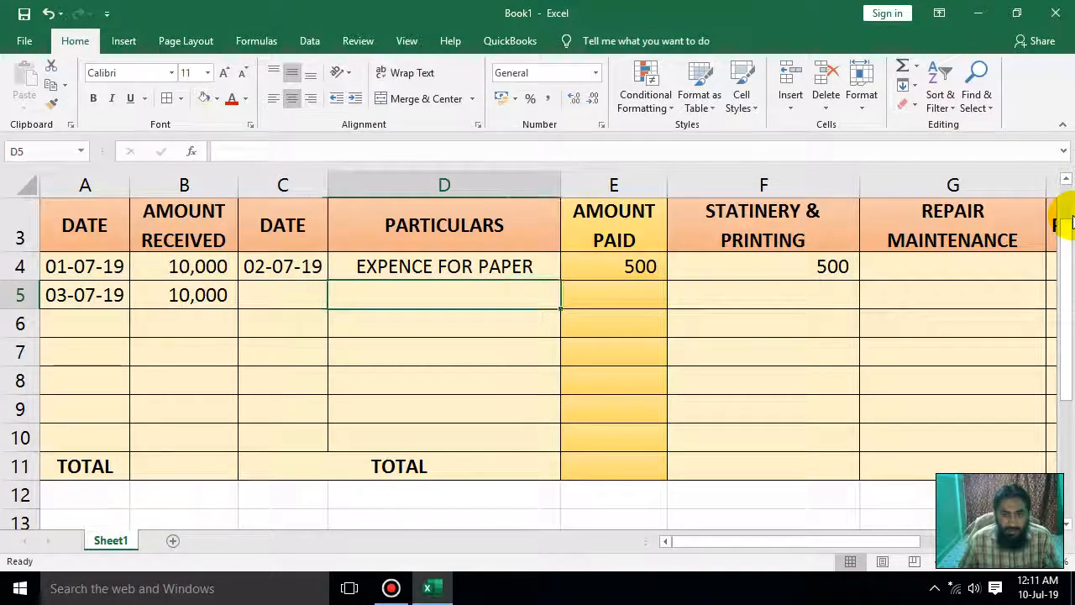
{"action": "key", "text": "Up"}
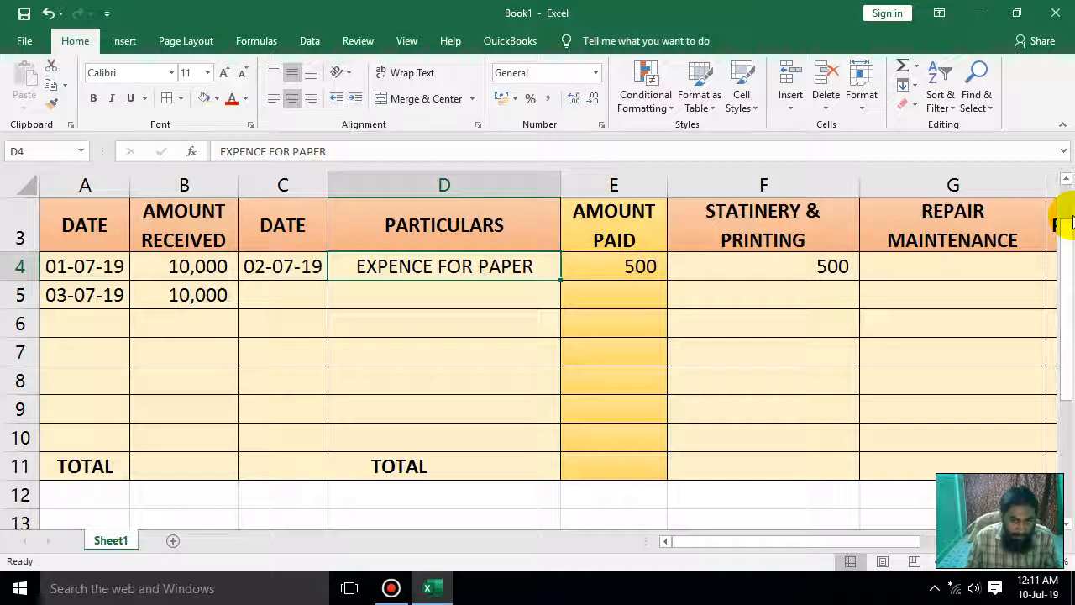
{"action": "type", "text": "pA"}
{"action": "type", "text": "Paid "}
{"action": "type", "text": "to Mr. Ali"}
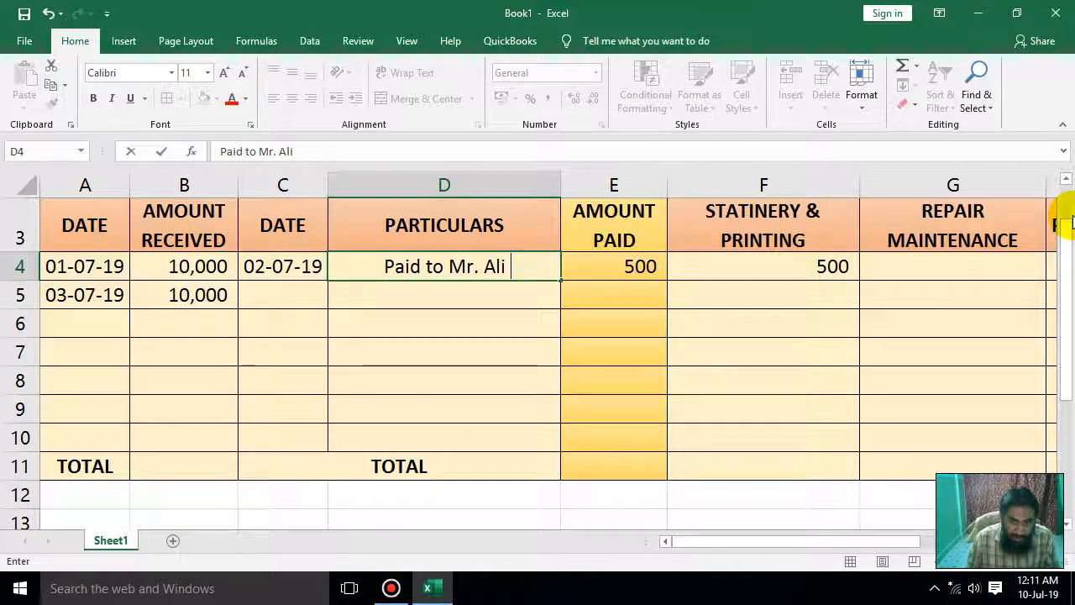
{"action": "type", "text": " for the expence"}
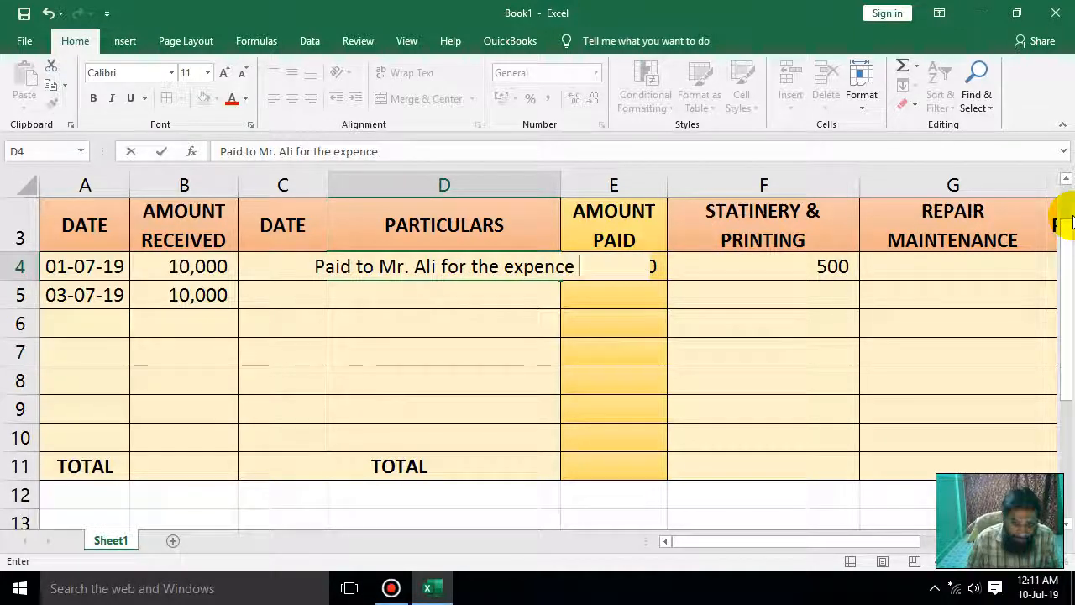
{"action": "type", "text": " of"}
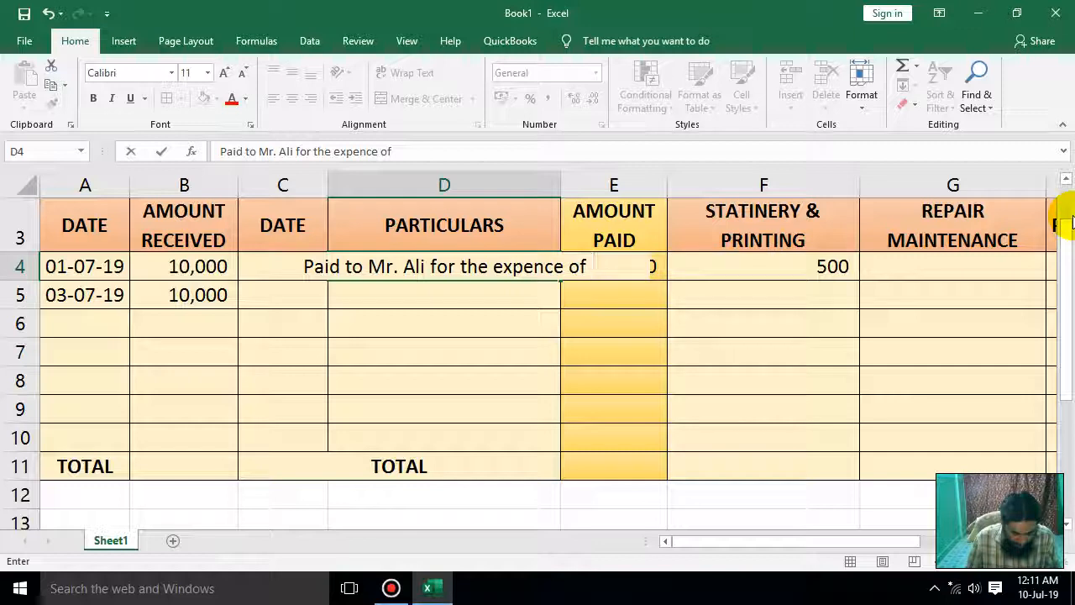
{"action": "type", "text": " printin"}
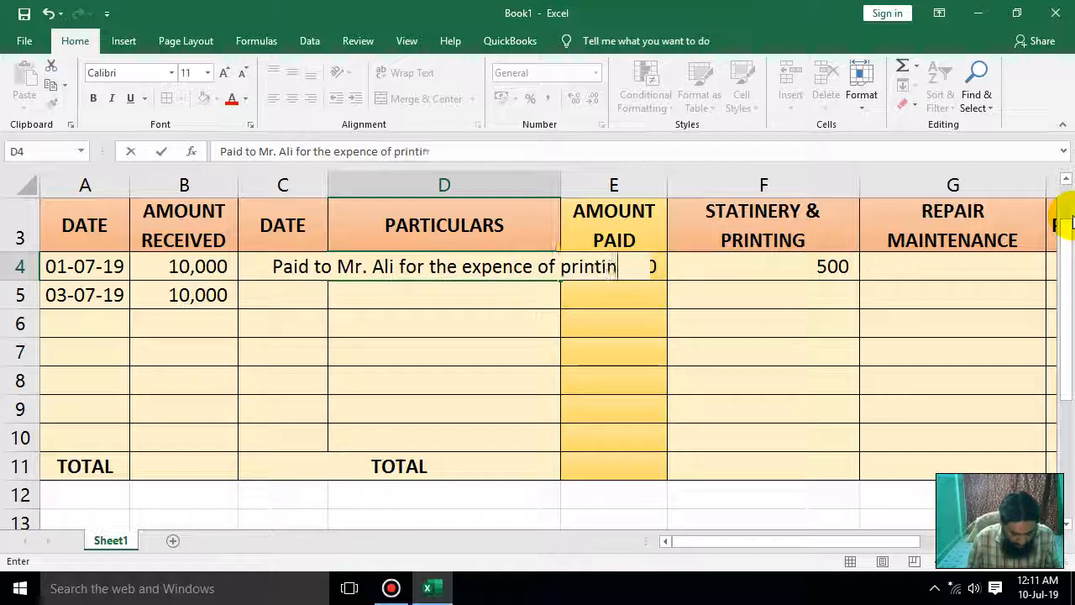
{"action": "type", "text": "g paper"}
{"action": "key", "text": "Return"}
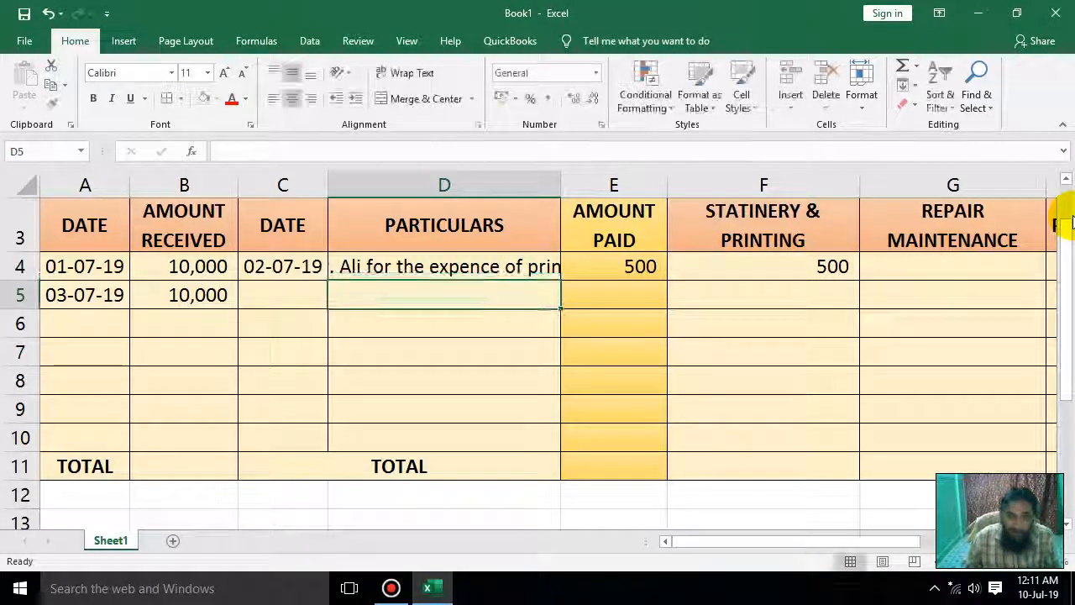
- Widen the PARTICULARS column D and slightly narrow the AMOUNT RECEIVED column B and payment DATE column C
{"action": "left_click_drag", "start_coordinate": [560, 180], "coordinate": [627, 182]}
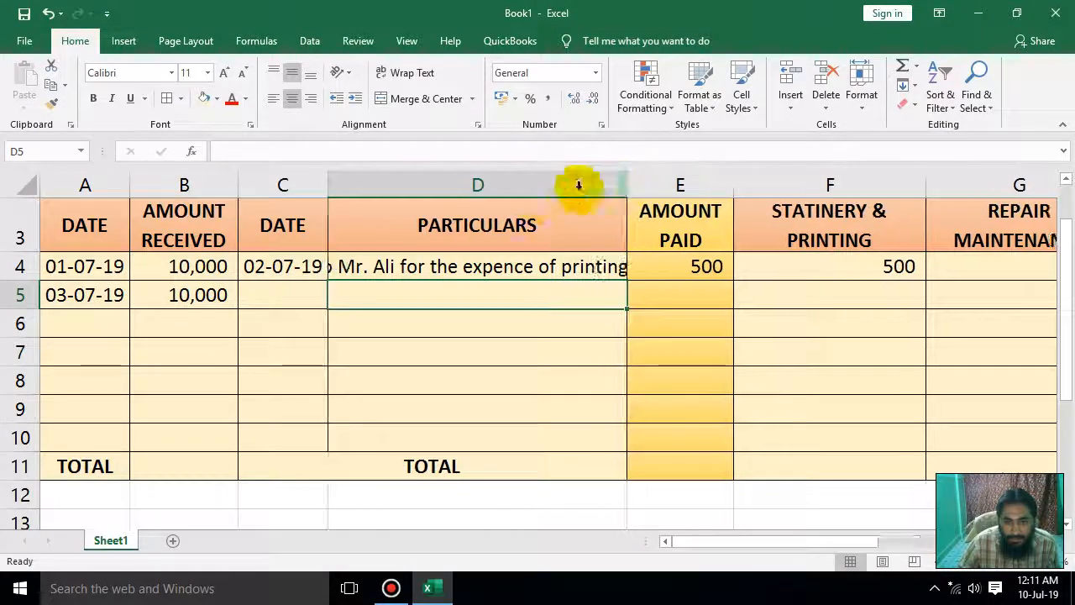
{"action": "left_click_drag", "start_coordinate": [129, 194], "coordinate": [129, 194]}
{"action": "left_click_drag", "start_coordinate": [234, 188], "coordinate": [222, 192]}
{"action": "left_click_drag", "start_coordinate": [316, 186], "coordinate": [310, 186]}
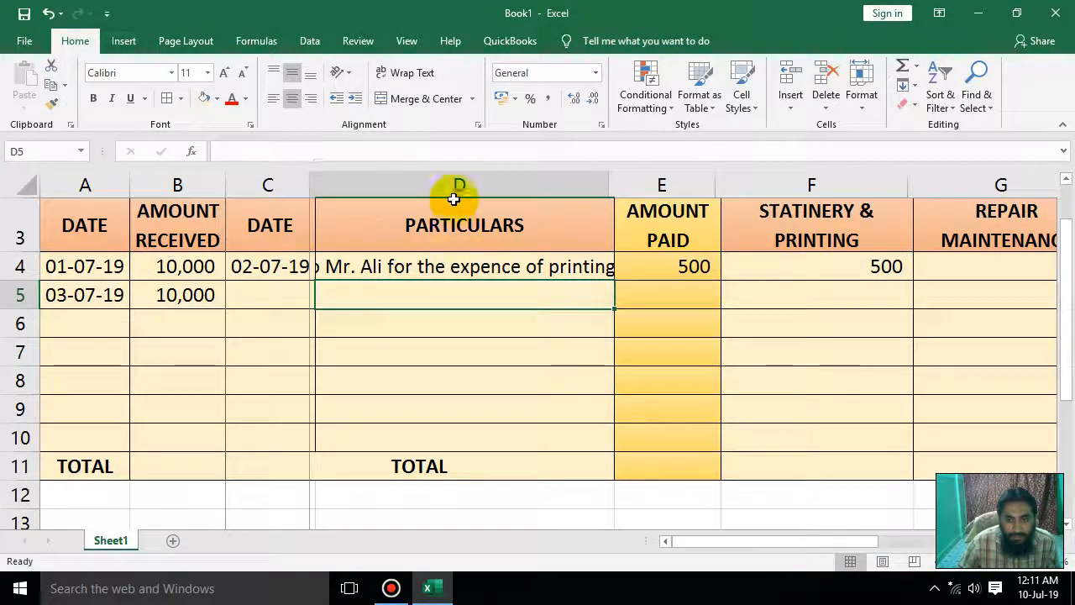
{"action": "left_click_drag", "start_coordinate": [619, 190], "coordinate": [614, 185]}
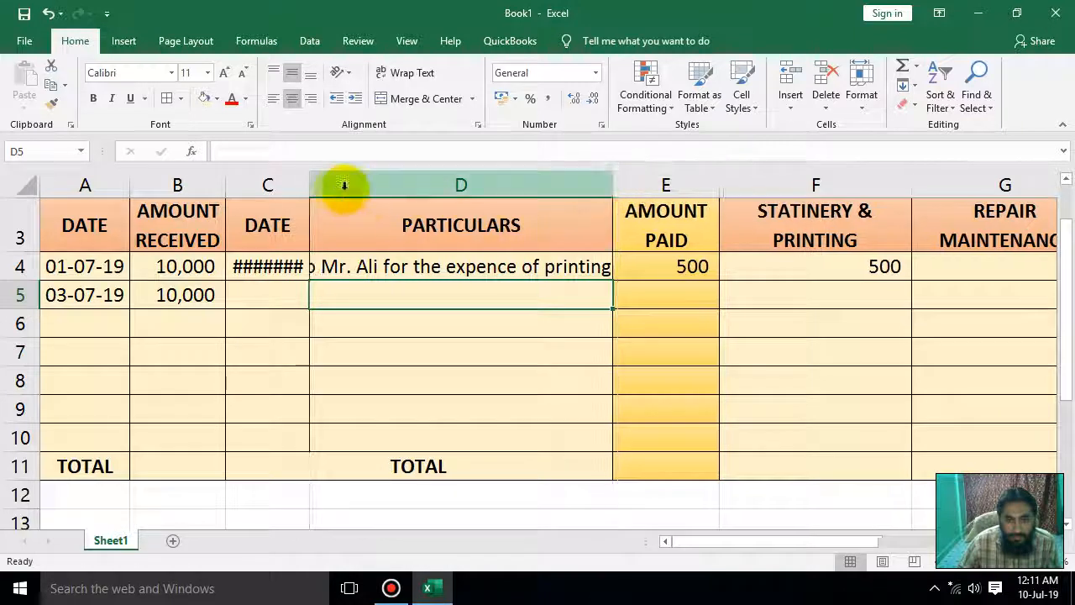
{"action": "left_click_drag", "start_coordinate": [312, 184], "coordinate": [320, 185]}
{"action": "left_click_drag", "start_coordinate": [624, 185], "coordinate": [666, 185]}
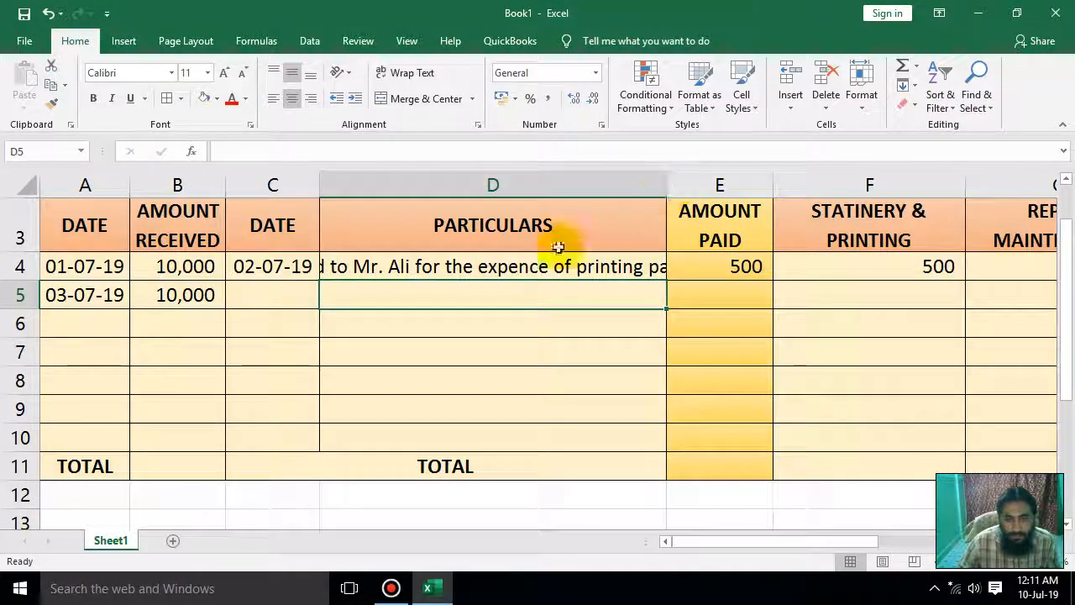
- Left-align the particulars in D4 and reduce their font size to 9
{"action": "left_click", "coordinate": [510, 267]}
{"action": "left_click", "coordinate": [272, 98]}
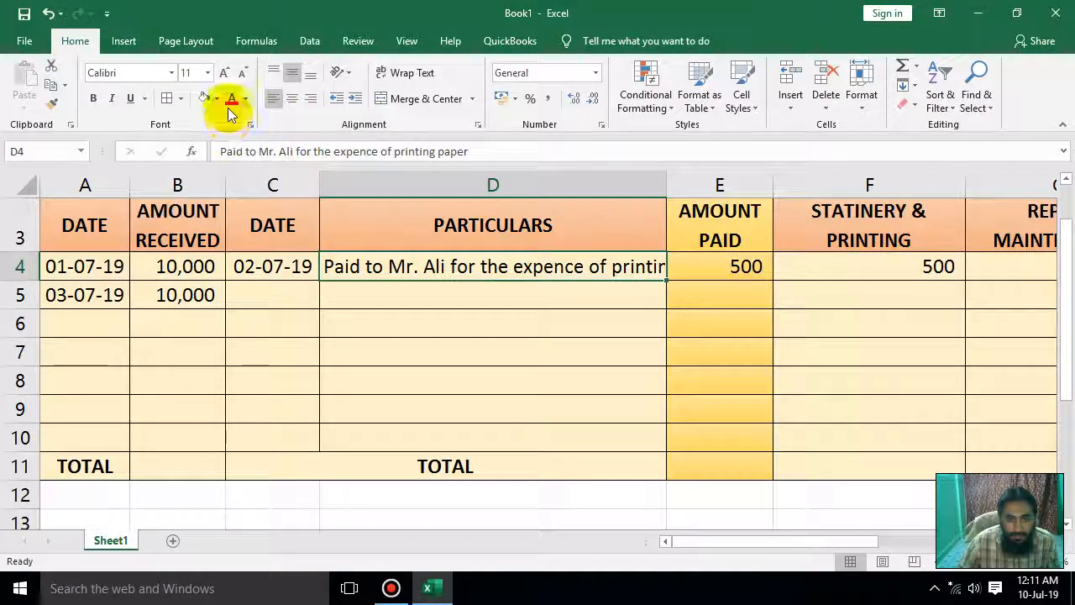
{"action": "left_click", "coordinate": [242, 76]}
{"action": "left_click", "coordinate": [242, 75]}
{"action": "left_click", "coordinate": [546, 342]}
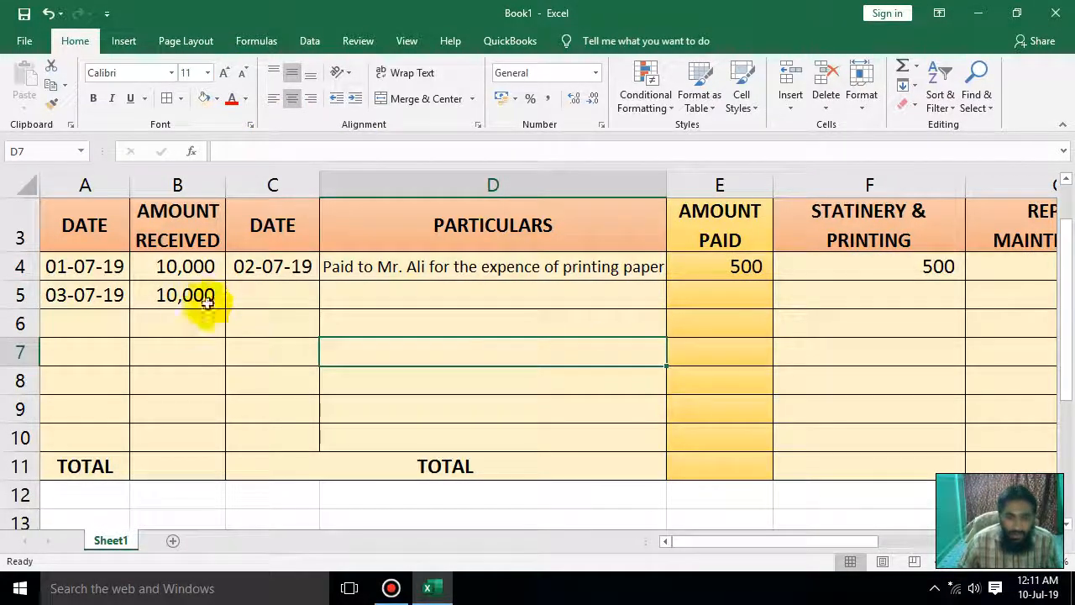
- Enter the second payment date 04-07-2019 in C5
{"action": "left_click", "coordinate": [260, 294]}
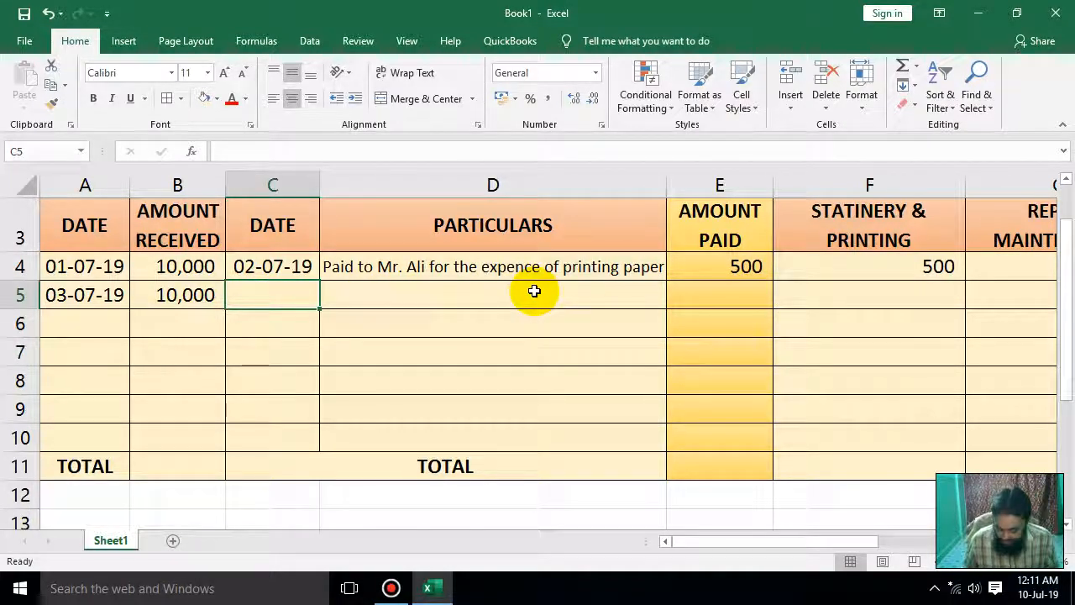
{"action": "type", "text": "04-06"}
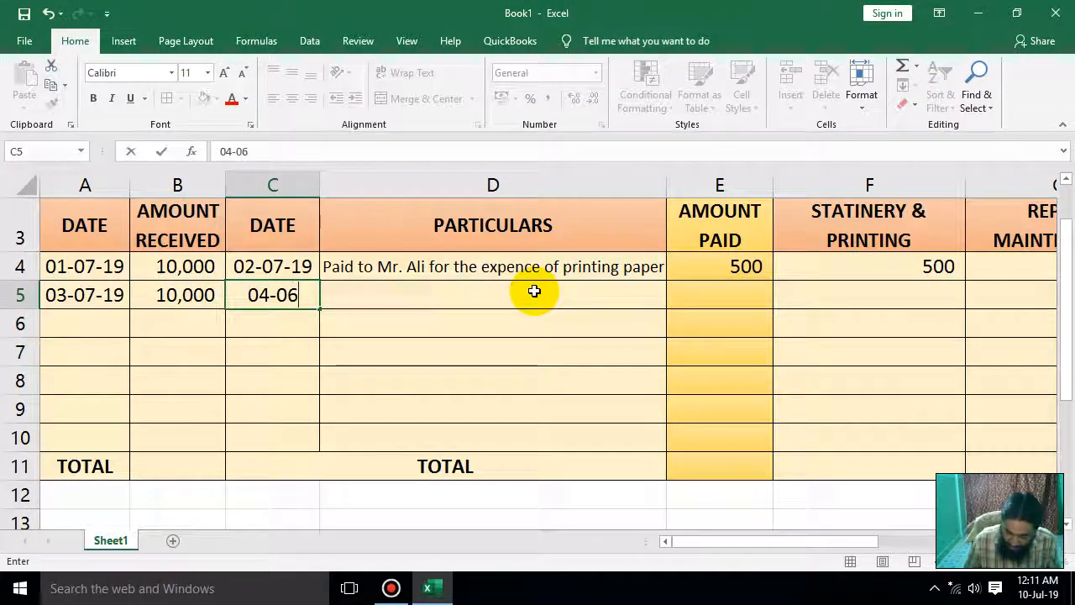
{"action": "key", "text": "BackSpace"}
{"action": "type", "text": "7-2019"}
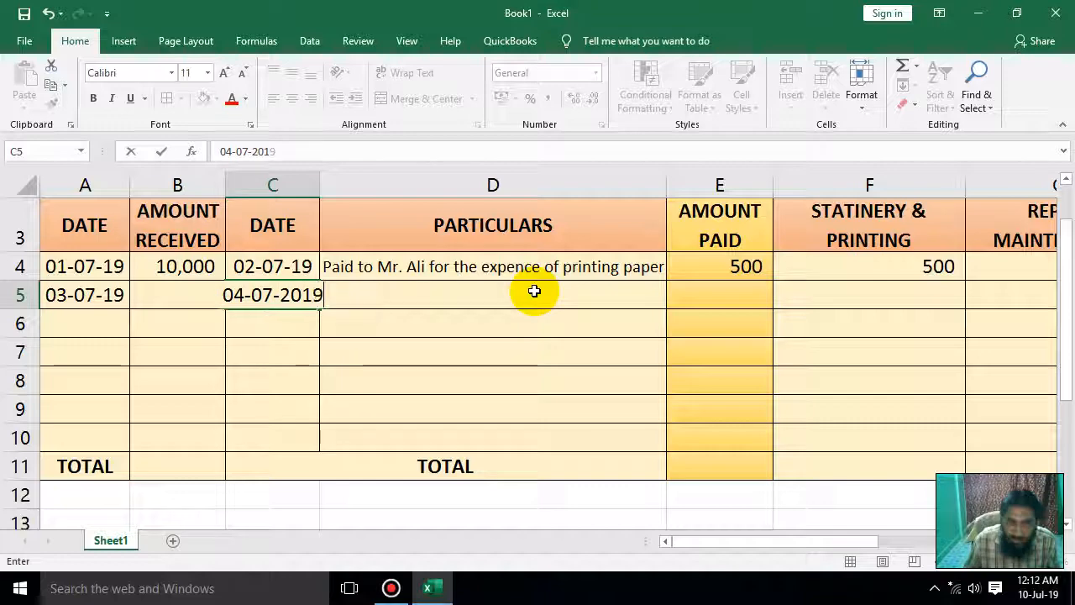
{"action": "key", "text": "Tab"}
- Copy the particulars from D4 into D5
{"action": "key", "text": "Up"}
{"action": "key", "text": "ctrl+c"}
{"action": "key", "text": "ctrl+Down"}
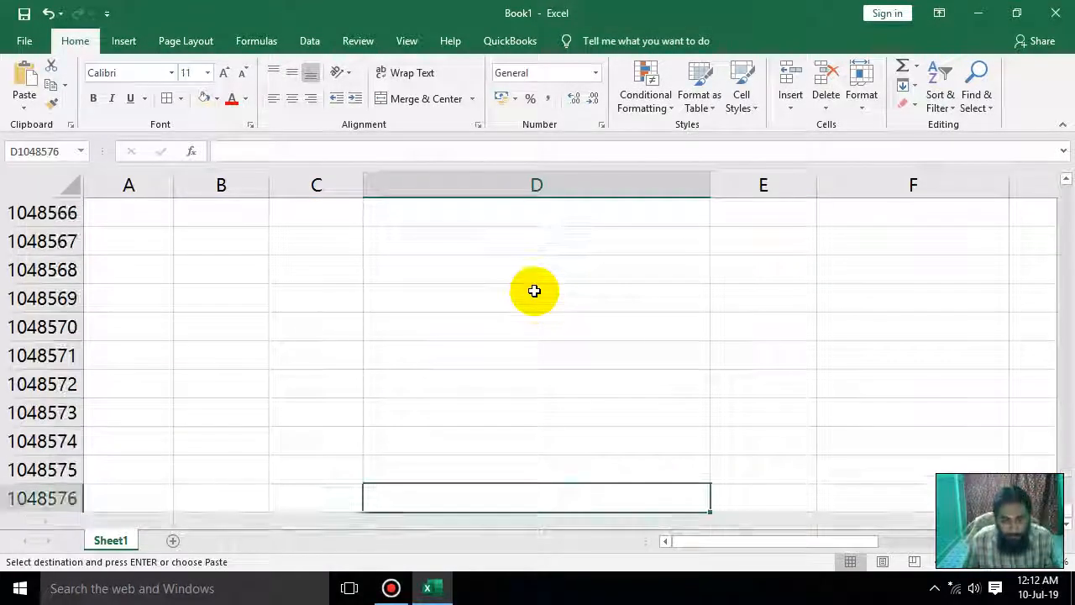
{"action": "key", "text": "ctrl+Up"}
{"action": "key", "text": "Down"}
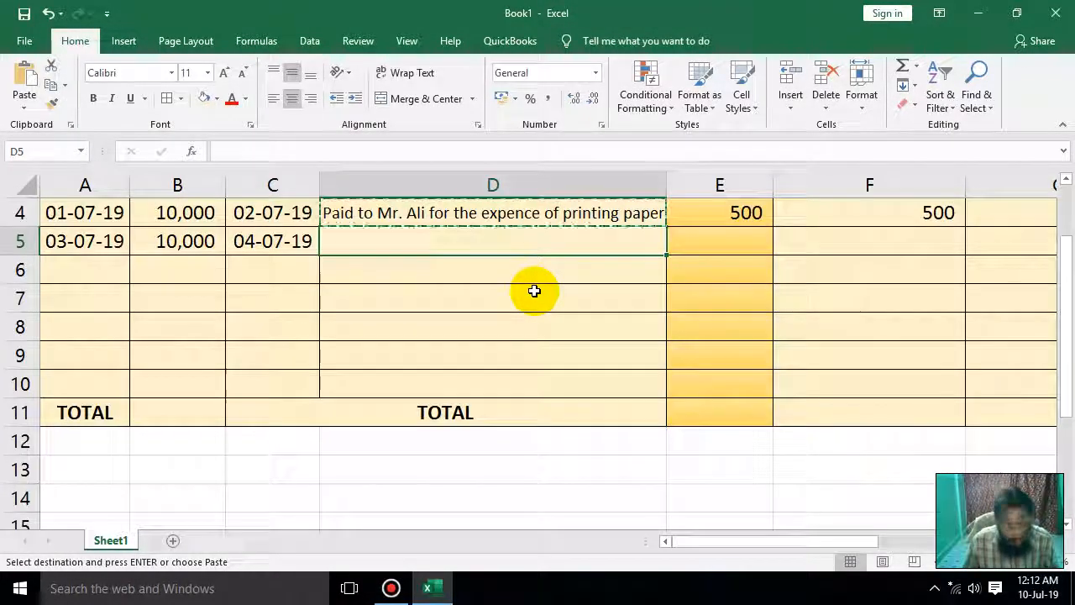
{"action": "key", "text": "ctrl+v"}
- Edit the copied particulars in D5, entering a different payee's name and replacing "printing paper" with "Fuel and fan repair"
{"action": "key", "text": "F2"}
{"action": "key", "text": "Left"}
{"action": "key", "text": "Left"}
{"action": "key", "text": "Left"}
{"action": "key", "text": "Left"}
{"action": "key", "text": "Left"}
{"action": "key", "text": "Left"}
{"action": "key", "text": "Left"}
{"action": "key", "text": "Left"}
{"action": "key", "text": "Left"}
{"action": "key", "text": "Left"}
{"action": "key", "text": "Left"}
{"action": "key", "text": "Left"}
{"action": "key", "text": "Left"}
{"action": "key", "text": "Left"}
{"action": "key", "text": "Left"}
{"action": "key", "text": "Left"}
{"action": "key", "text": "Left"}
{"action": "key", "text": "Left"}
{"action": "key", "text": "Left"}
{"action": "key", "text": "Left"}
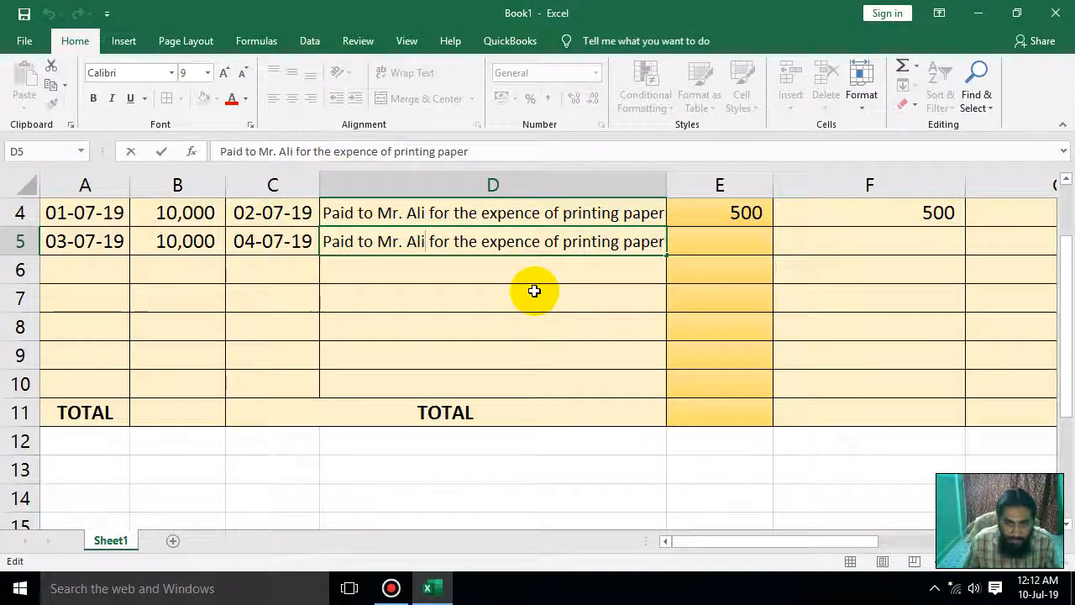
{"action": "type", "text": "sad"}
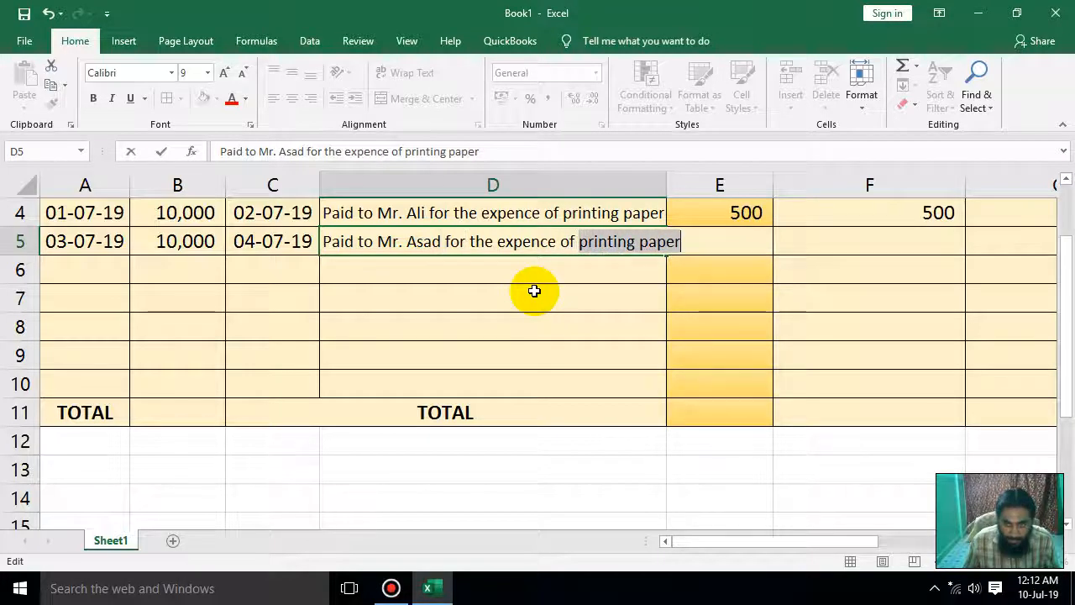
{"action": "type", "text": "Fuel and"}
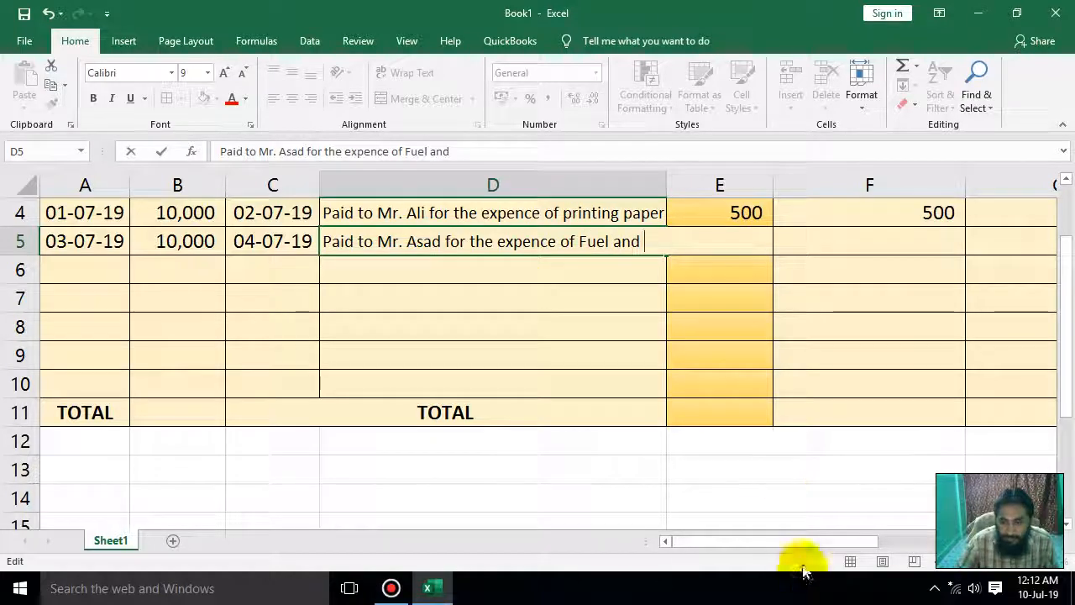
{"action": "scroll", "coordinate": [802, 453], "scroll_direction": "up", "scroll_amount": 1}
{"action": "scroll", "coordinate": [827, 518], "scroll_direction": "down", "scroll_amount": 1}
{"action": "scroll", "coordinate": [840, 504], "scroll_direction": "up", "scroll_amount": 1}
{"action": "scroll", "coordinate": [881, 480], "scroll_direction": "up", "scroll_amount": 1}
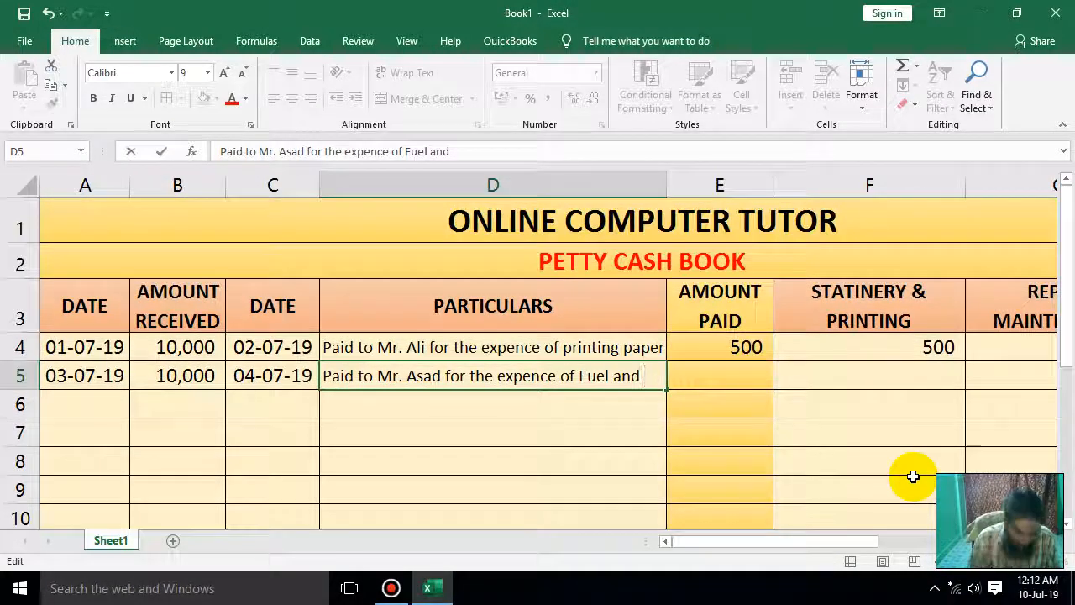
{"action": "type", "text": "n repair"}
{"action": "key", "text": "Return"}
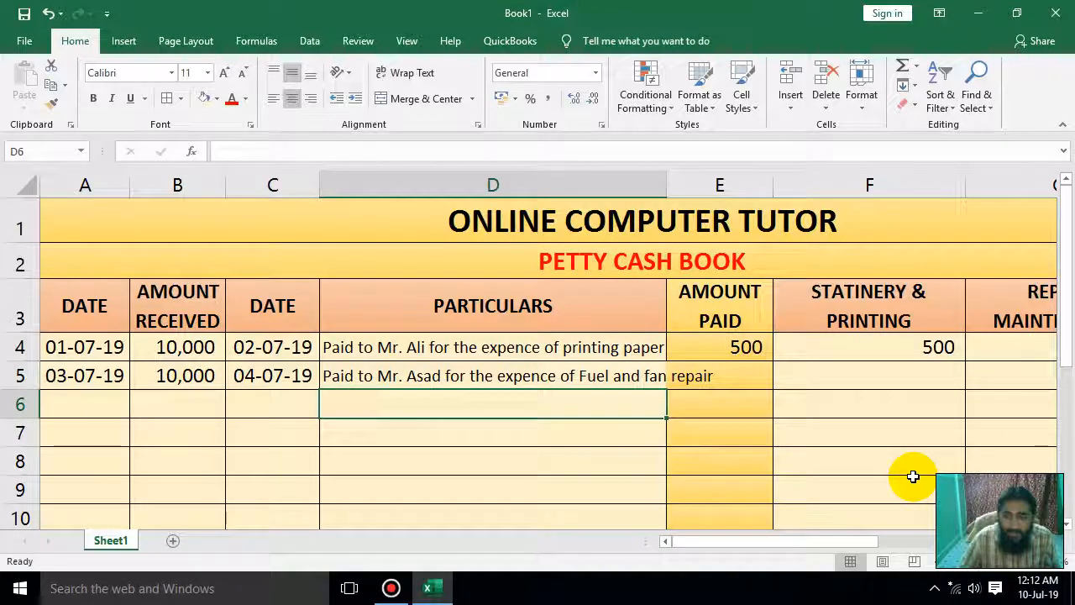
- Reduce the font size of D5 to 8 and enter 1500 as the amount paid in E5
{"action": "left_click", "coordinate": [619, 383]}
{"action": "left_click", "coordinate": [241, 75]}
{"action": "left_click", "coordinate": [746, 376]}
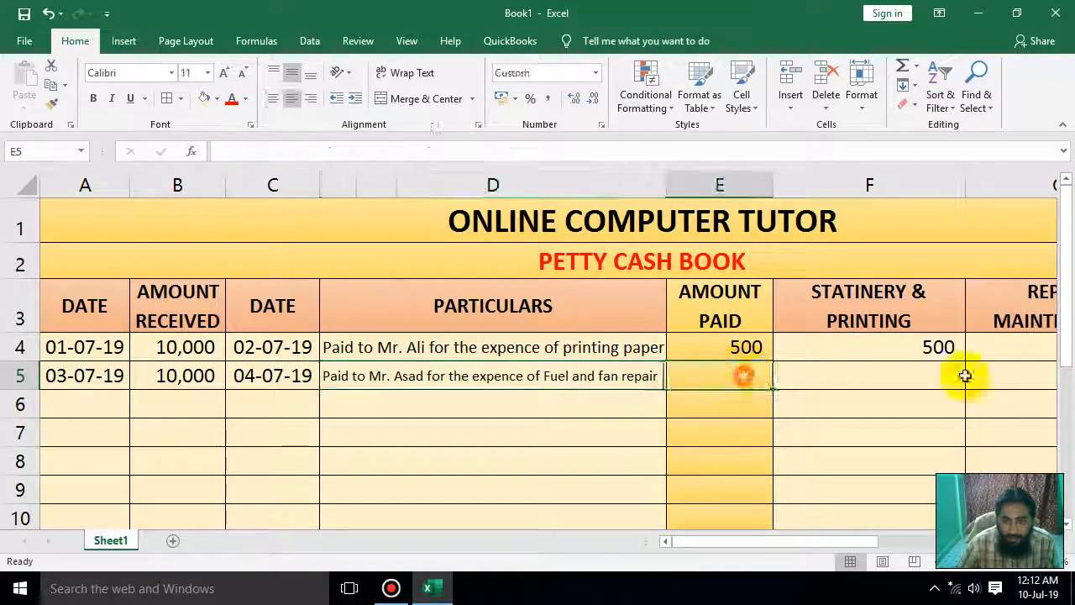
{"action": "type", "text": "1500"}
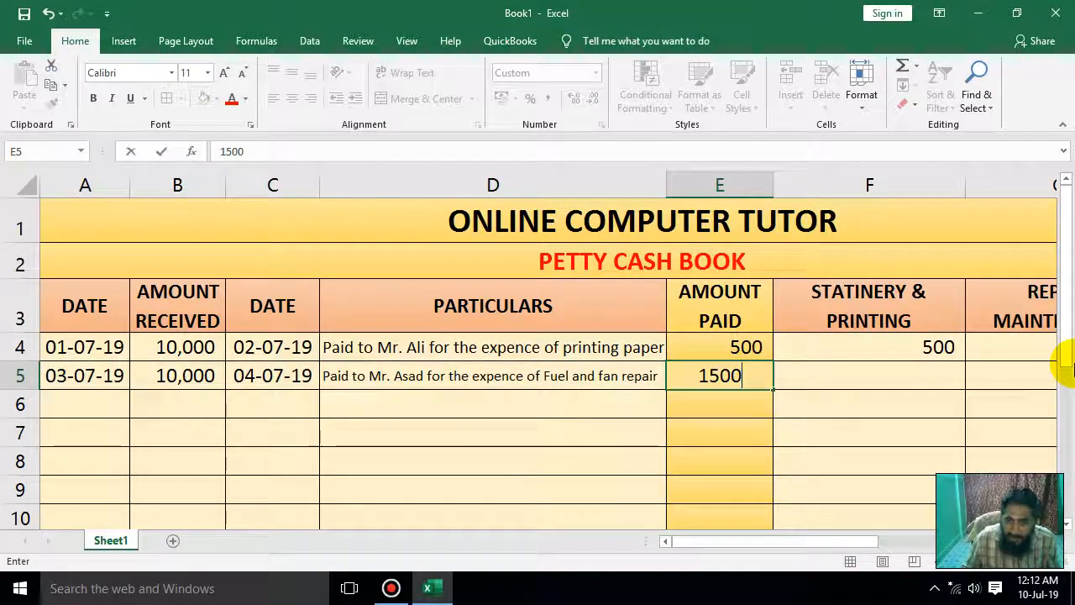
- Split the row 5 payment into 1200 under REPAIR MAINTENANCE in G5 and 300 under CONVEYANCE in I5
{"action": "key", "text": "Tab"}
{"action": "key", "text": "Tab"}
{"action": "key", "text": "Tab"}
{"action": "key", "text": "Tab"}
{"action": "key", "text": "shift+Tab"}
{"action": "key", "text": "shift+Tab"}
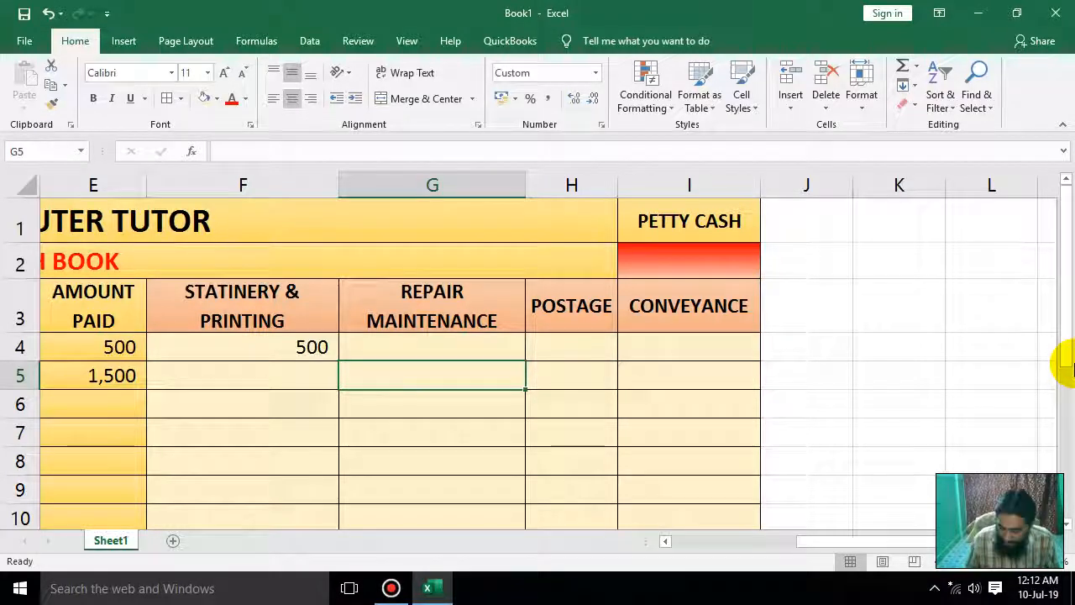
{"action": "type", "text": "1200"}
{"action": "key", "text": "Tab"}
{"action": "key", "text": "Tab"}
{"action": "type", "text": "300"}
{"action": "key", "text": "Return"}
{"action": "key", "text": "Left"}
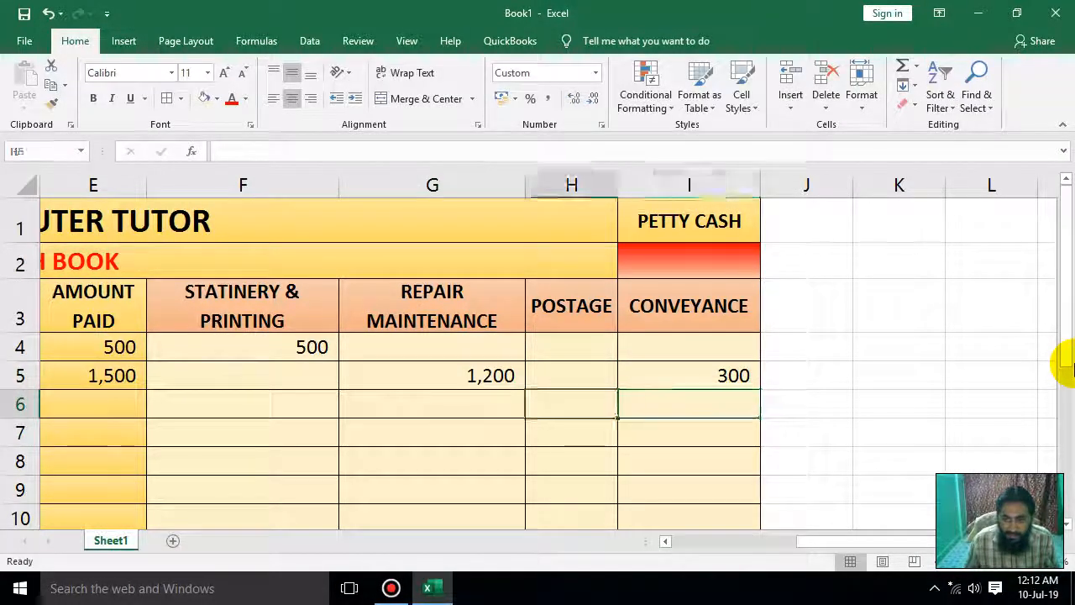
- Format the CONVEYANCE cells I4:I11 in comma style with no decimal places
{"action": "key", "text": "Up"}
{"action": "left_click_drag", "start_coordinate": [693, 343], "coordinate": [693, 456]}
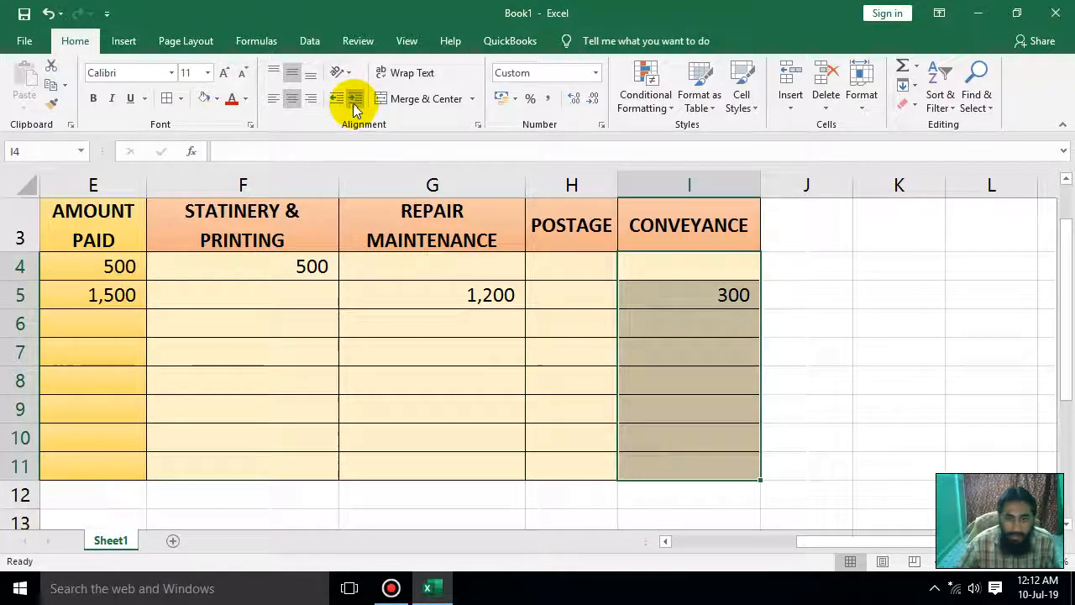
{"action": "left_click", "coordinate": [549, 100]}
{"action": "left_click", "coordinate": [592, 99]}
{"action": "left_click", "coordinate": [592, 99]}
{"action": "left_click_drag", "start_coordinate": [744, 445], "coordinate": [742, 464]}
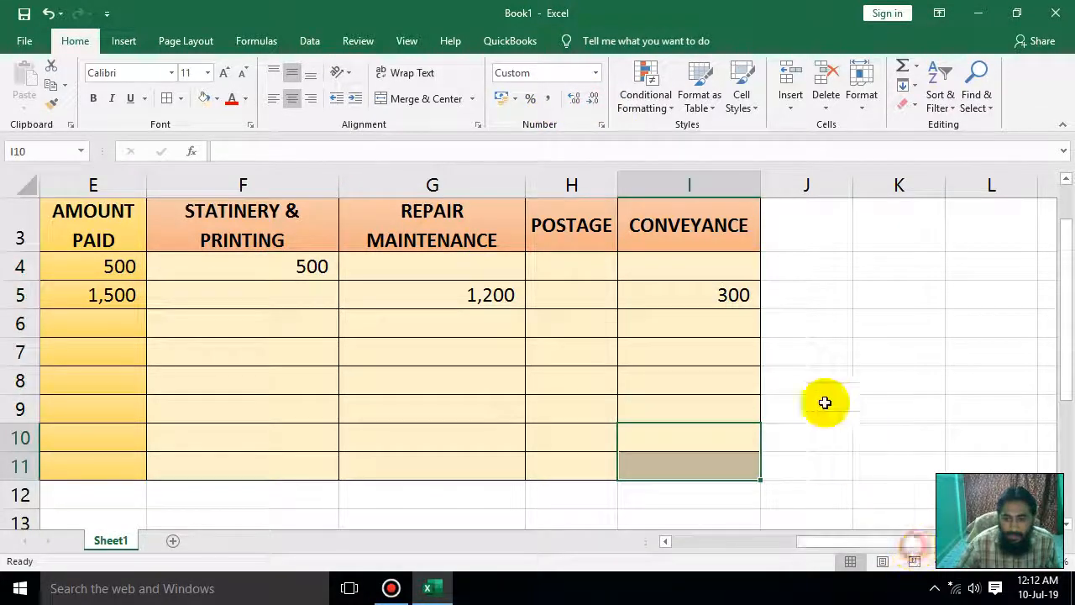
{"action": "left_click_drag", "start_coordinate": [725, 267], "coordinate": [722, 466]}
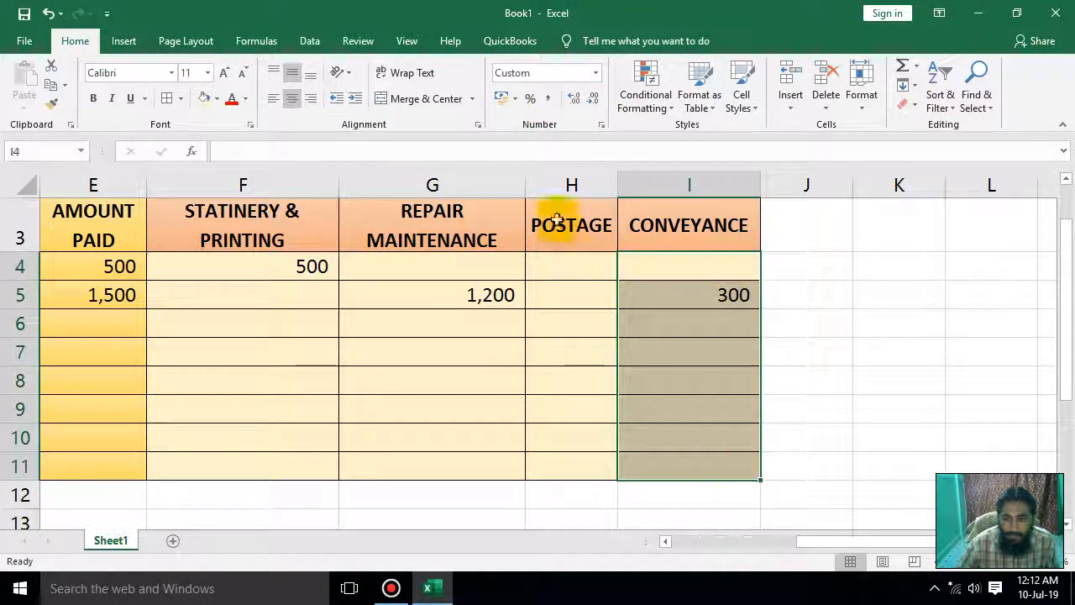
{"action": "left_click", "coordinate": [545, 99]}
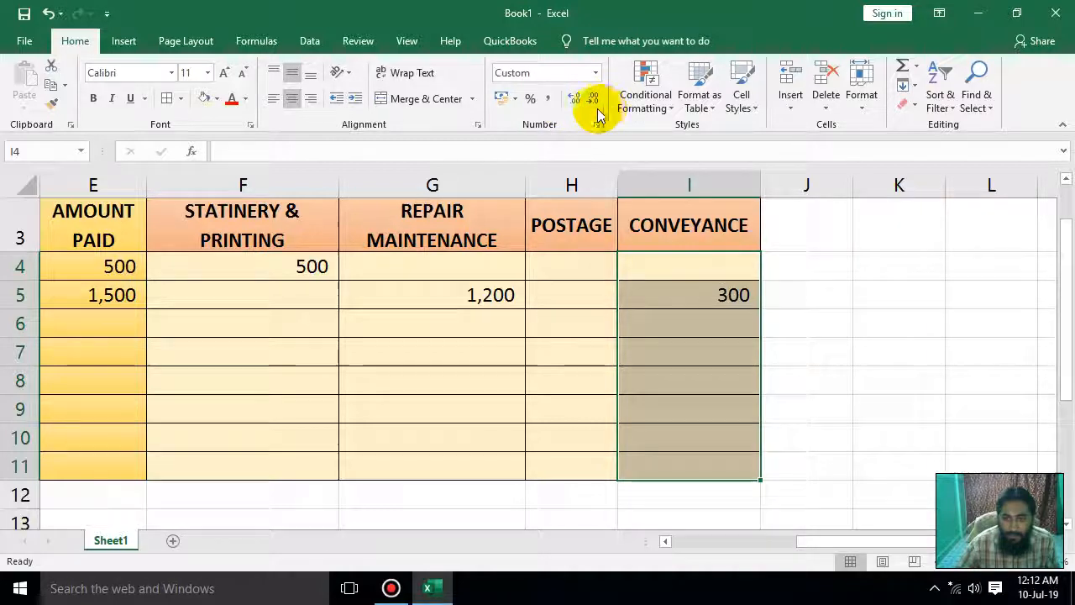
{"action": "left_click", "coordinate": [643, 441]}
- Enter the third payment date 06-07-2019 in C6
{"action": "left_click_drag", "start_coordinate": [828, 544], "coordinate": [681, 527]}
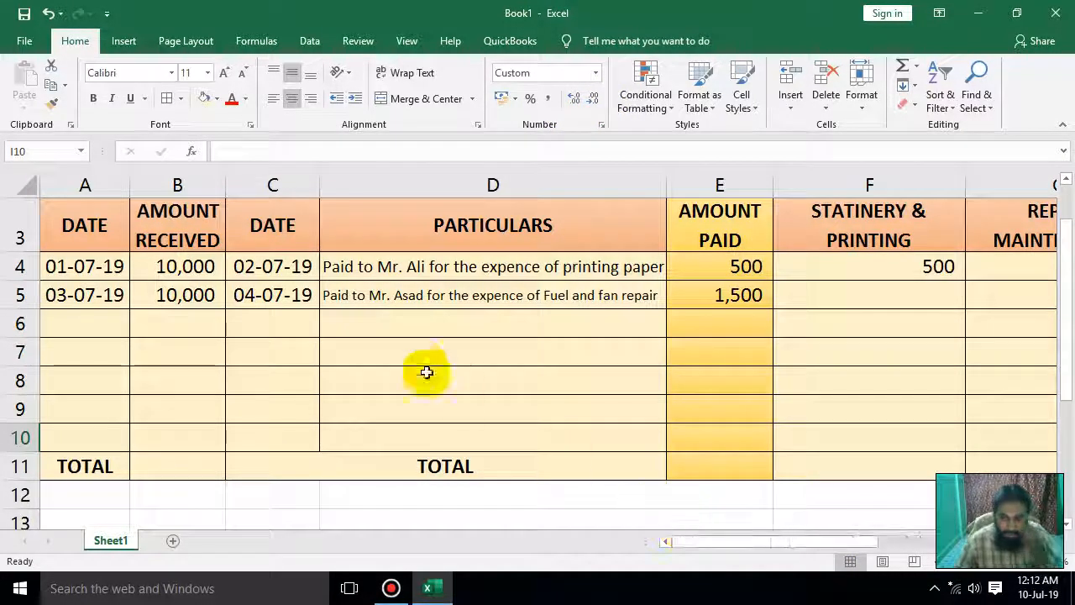
{"action": "left_click", "coordinate": [353, 299]}
{"action": "key", "text": "Down"}
{"action": "key", "text": "Left"}
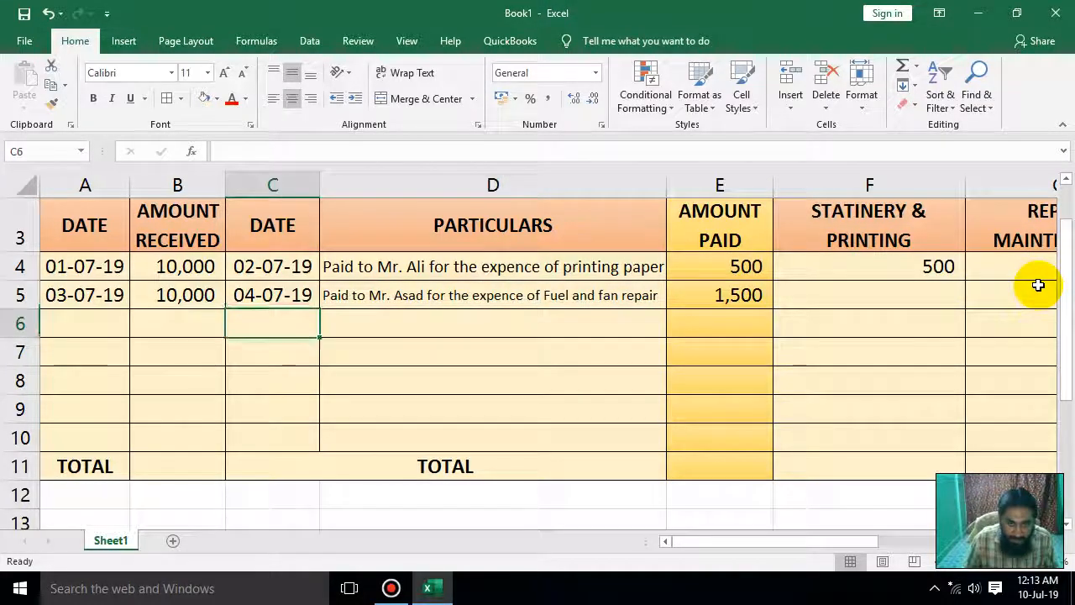
{"action": "type", "text": "06-"}
{"action": "type", "text": "07-2019"}
{"action": "key", "text": "Return"}
- Copy the description from D5 into D6 and shorten the copy to end with "for the expence of Fuel"
{"action": "key", "text": "Right"}
{"action": "key", "text": "Up"}
{"action": "key", "text": "Up"}
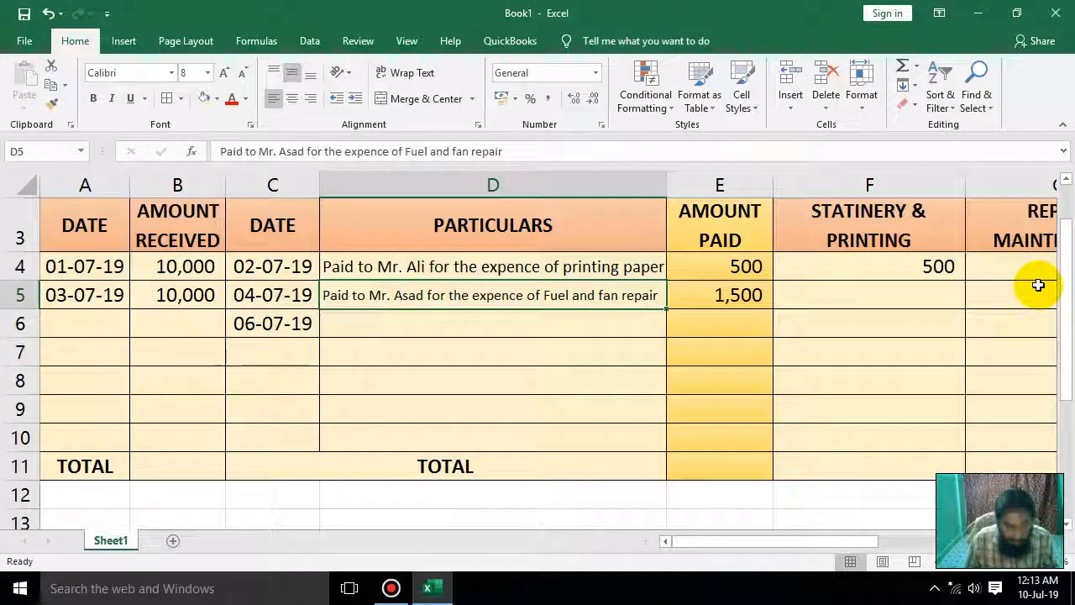
{"action": "key", "text": "ctrl+c"}
{"action": "key", "text": "Down"}
{"action": "key", "text": "ctrl+v"}
{"action": "key", "text": "F2"}
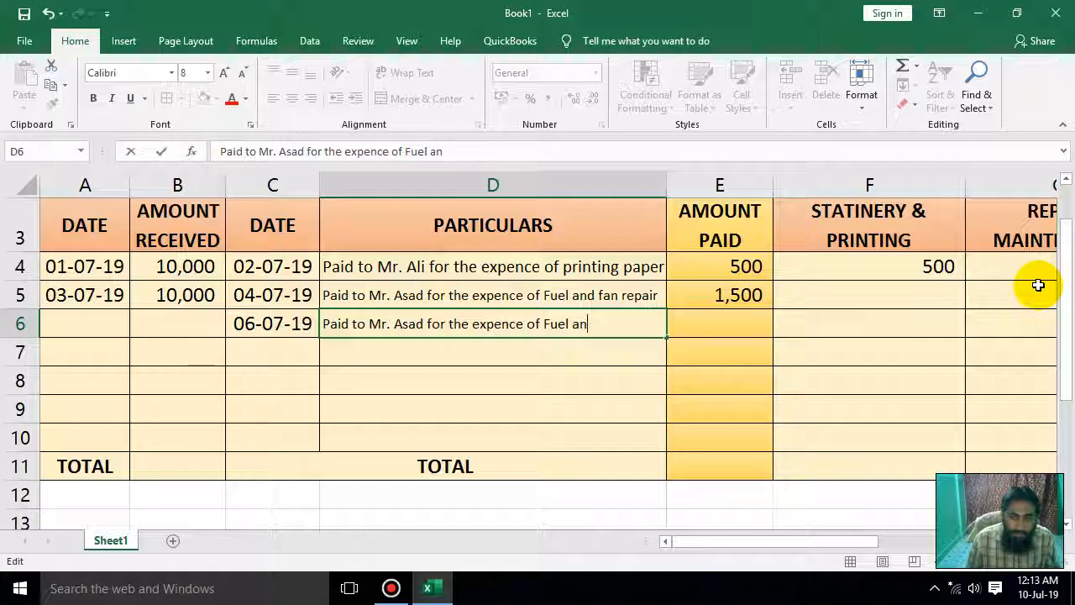
{"action": "key", "text": "Return"}
- Enter 350 as the amount paid in E6 and 350 under CONVEYANCE in I6
{"action": "key", "text": "Up"}
{"action": "key", "text": "Right"}
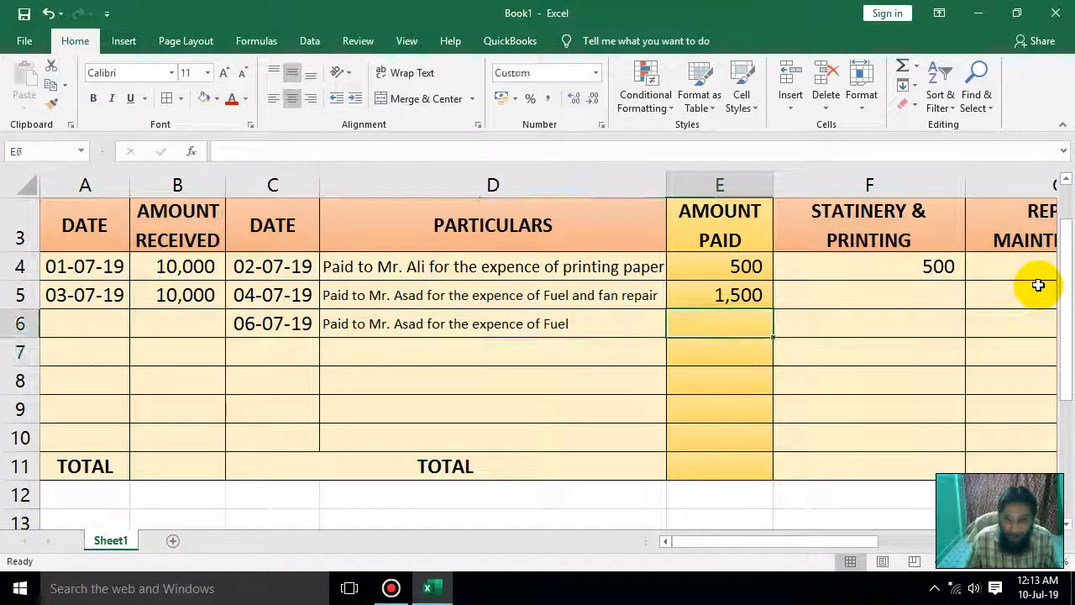
{"action": "type", "text": "350"}
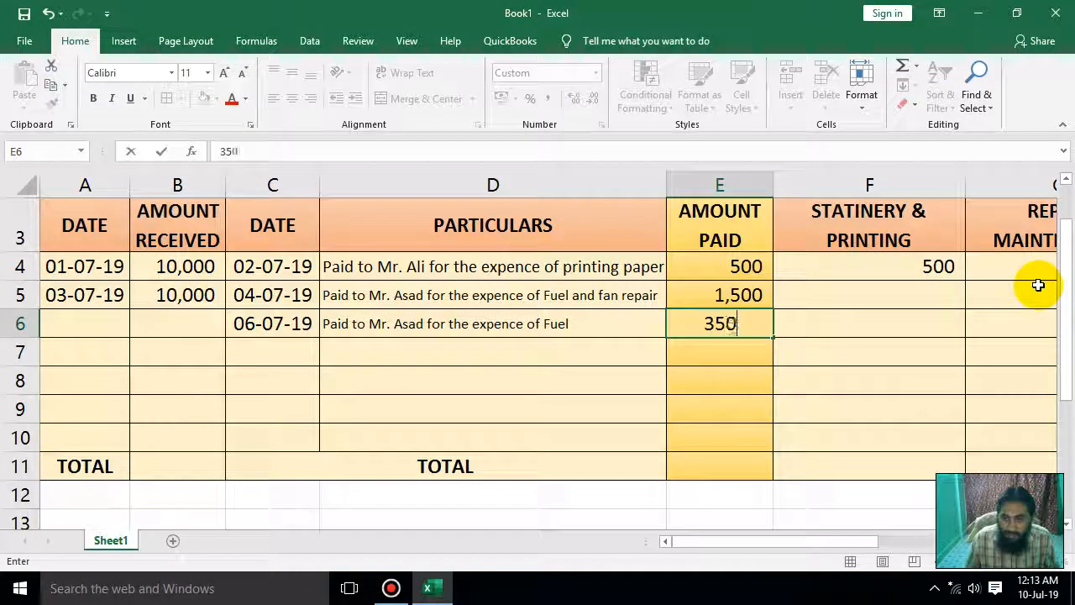
{"action": "key", "text": "Return"}
{"action": "key", "text": "Right"}
{"action": "key", "text": "Right"}
{"action": "key", "text": "Up"}
{"action": "key", "text": "Right"}
{"action": "key", "text": "Left"}
{"action": "key", "text": "Right"}
{"action": "type", "text": "350"}
{"action": "key", "text": "Return"}
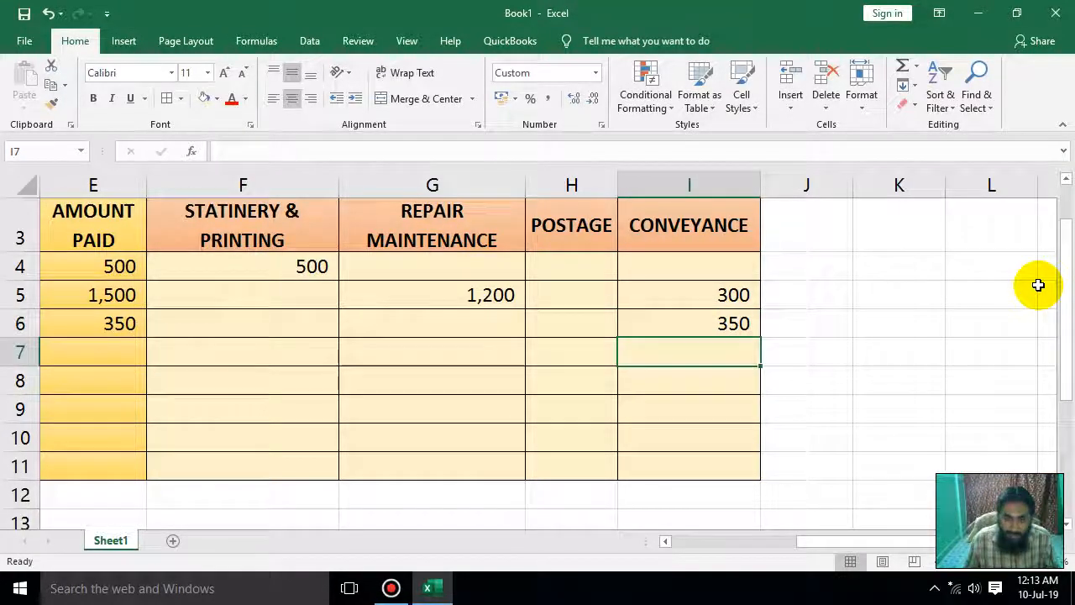
- Enter the payment date 06-07-2019 in C7
{"action": "key", "text": "Left"}
{"action": "key", "text": "Left"}
{"action": "key", "text": "Left"}
{"action": "key", "text": "Left"}
{"action": "key", "text": "Left"}
{"action": "key", "text": "Left"}
{"action": "key", "text": "Left"}
{"action": "key", "text": "Right"}
{"action": "type", "text": "0"}
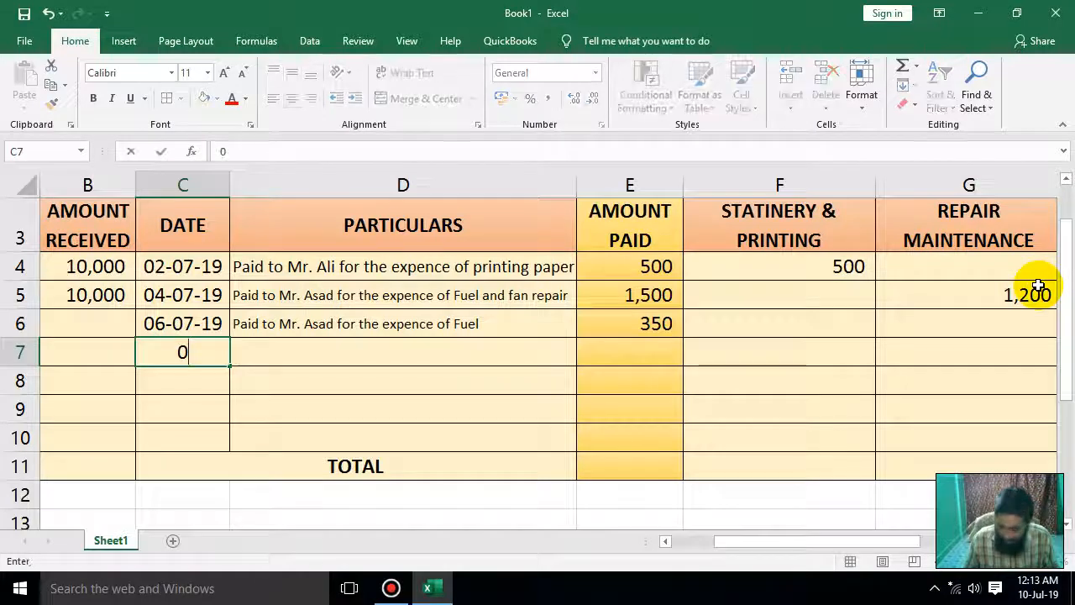
{"action": "type", "text": "6-07-2019"}
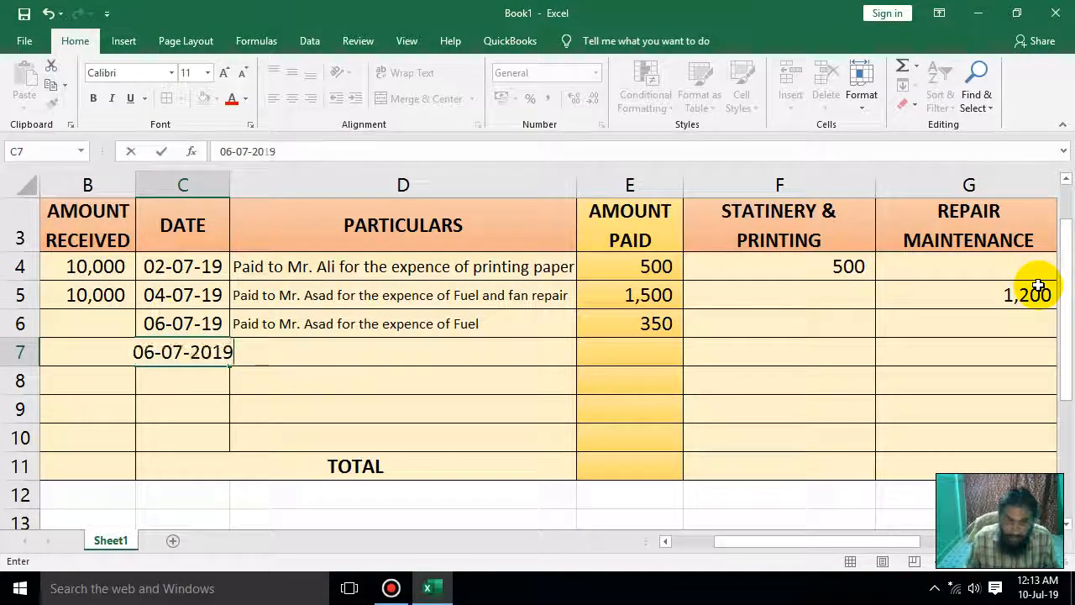
- Extend the description in D6 so it ends with "Fuel & TCS."
{"action": "key", "text": "Right"}
{"action": "key", "text": "Up"}
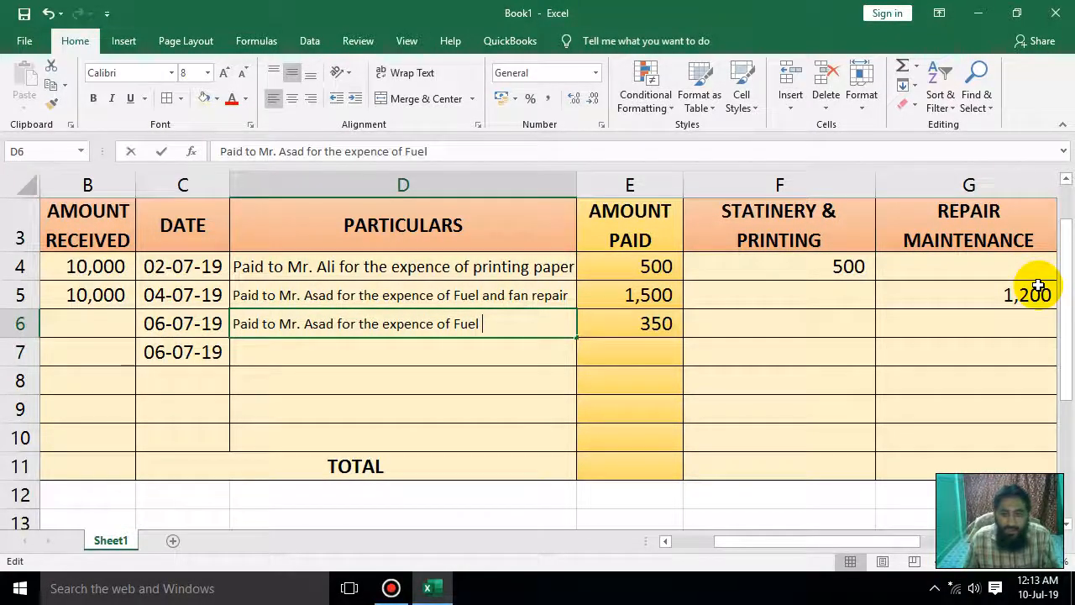
{"action": "key", "text": "F2"}
{"action": "type", "text": "& T"}
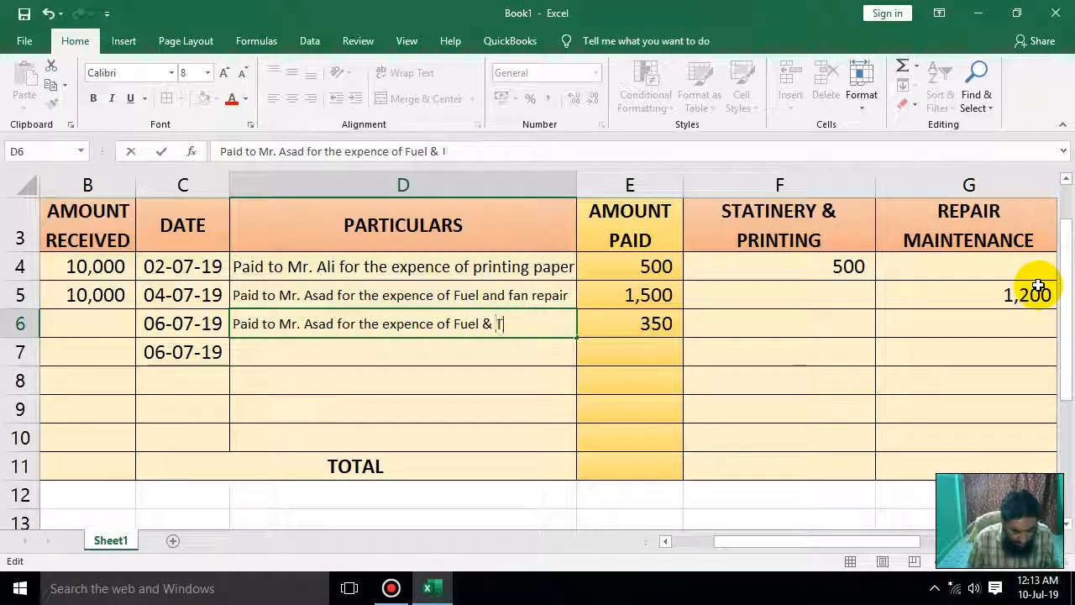
{"action": "key", "text": "Return"}
{"action": "key", "text": "Up"}
{"action": "key", "text": "F2"}
{"action": "type", "text": "."}
{"action": "key", "text": "Return"}
- Change the amount paid in E6 to 1000
{"action": "key", "text": "Right"}
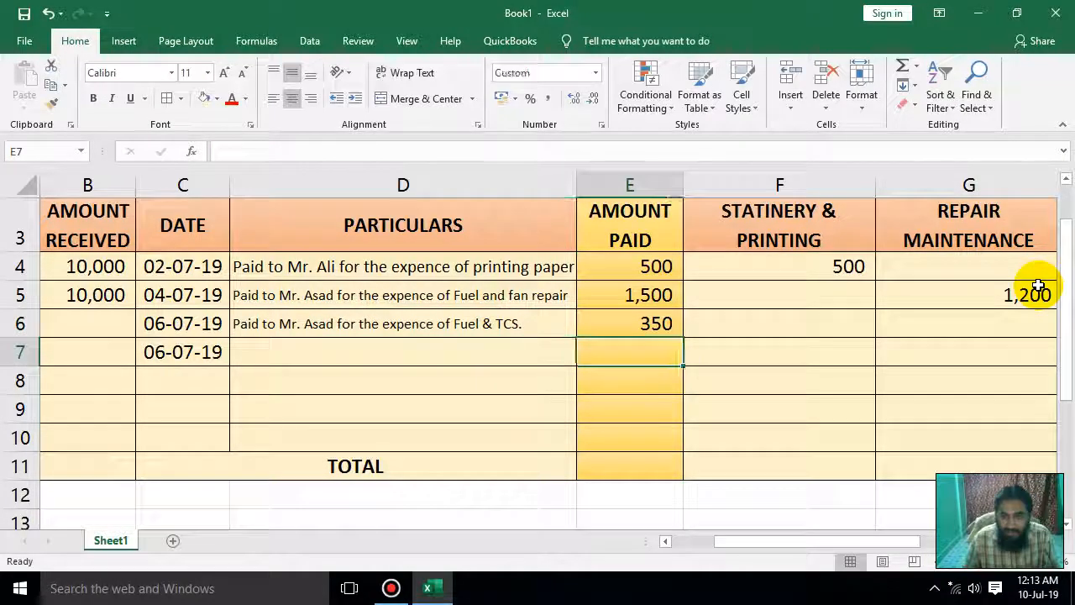
{"action": "key", "text": "Up"}
{"action": "type", "text": "10"}
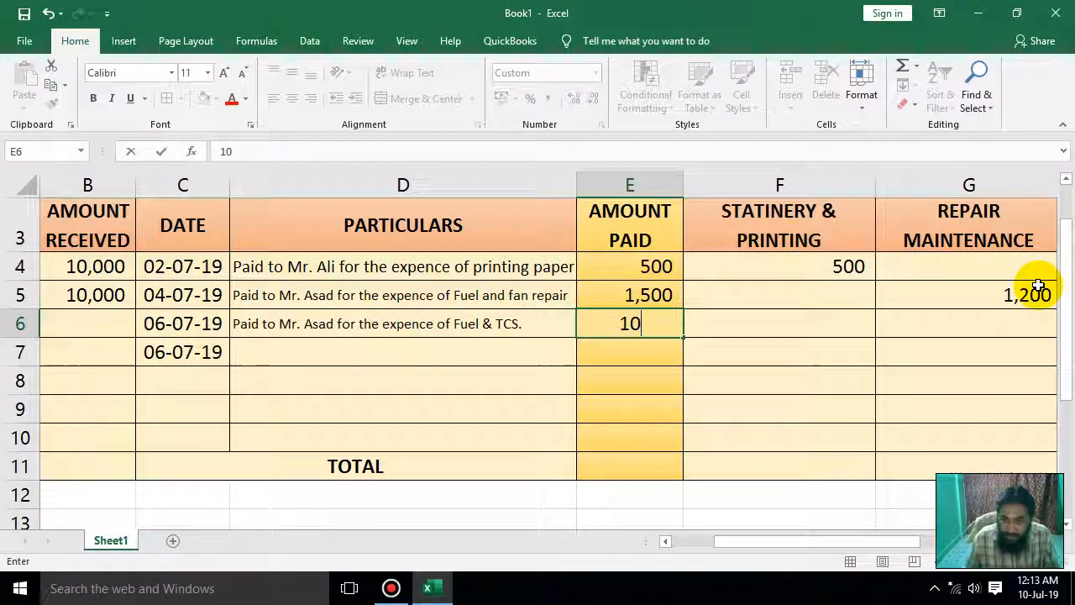
{"action": "key", "text": "Return"}
- Split the row 6 payment into 850 under POSTAGE in H6 and 150 under CONVEYANCE in I6
{"action": "key", "text": "Right"}
{"action": "key", "text": "Right"}
{"action": "key", "text": "Right"}
{"action": "key", "text": "Right"}
{"action": "key", "text": "Left"}
{"action": "key", "text": "Left"}
{"action": "key", "text": "Left"}
{"action": "key", "text": "Left"}
{"action": "key", "text": "Right"}
{"action": "key", "text": "Right"}
{"action": "key", "text": "Right"}
{"action": "key", "text": "Up"}
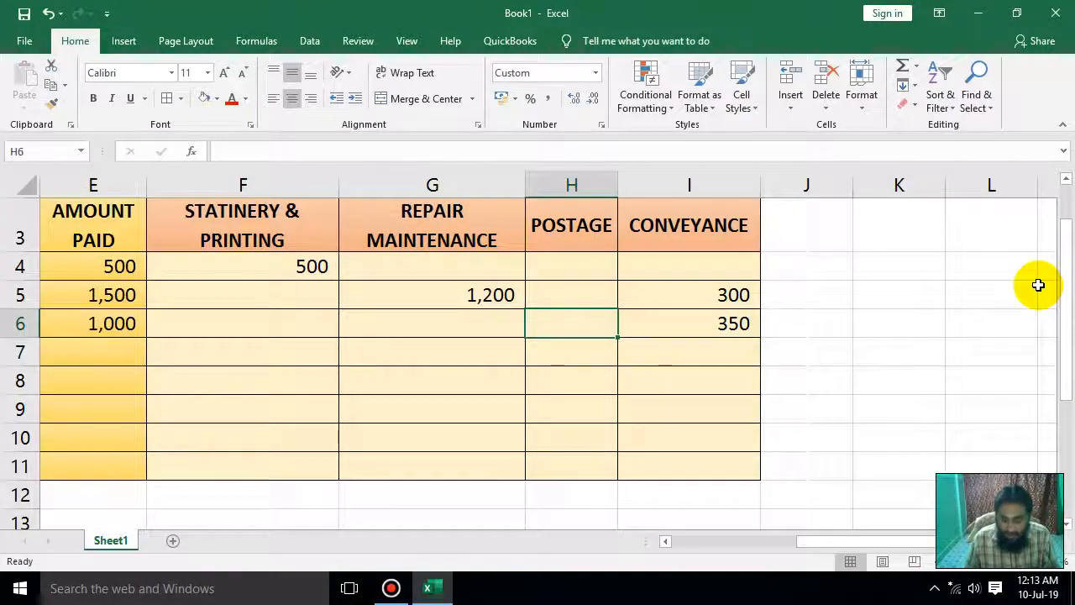
{"action": "type", "text": "850"}
{"action": "key", "text": "Right"}
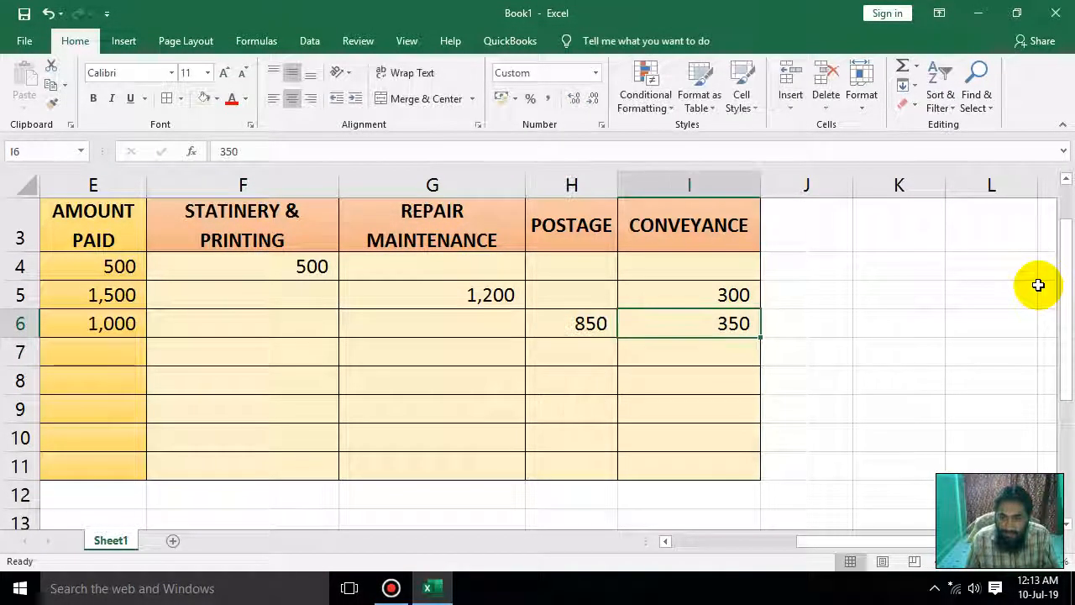
{"action": "type", "text": "4"}
{"action": "key", "text": "BackSpace"}
{"action": "type", "text": "15"}
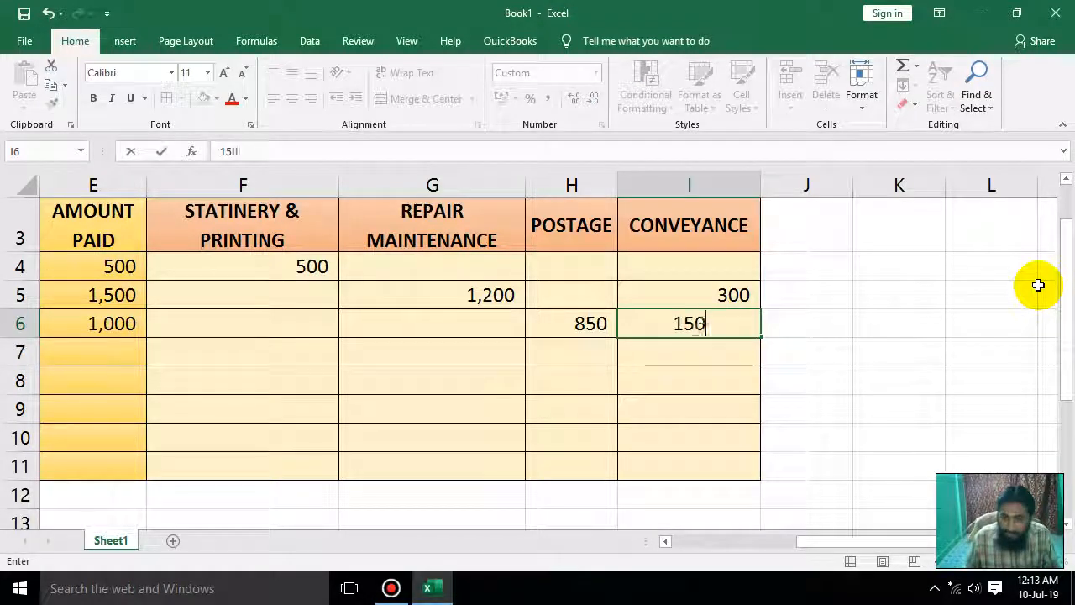
{"action": "type", "text": "0"}
{"action": "key", "text": "Return"}
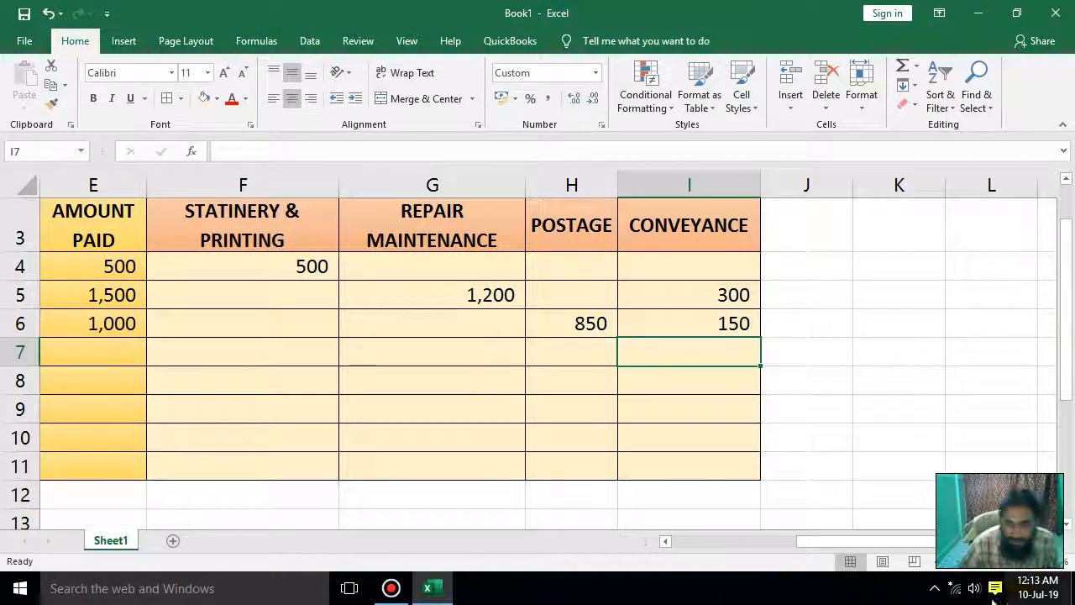
- Total the AMOUNT RECEIVED column in B11 with a SUM formula over B4:B10
{"action": "left_click_drag", "start_coordinate": [899, 543], "coordinate": [775, 547]}
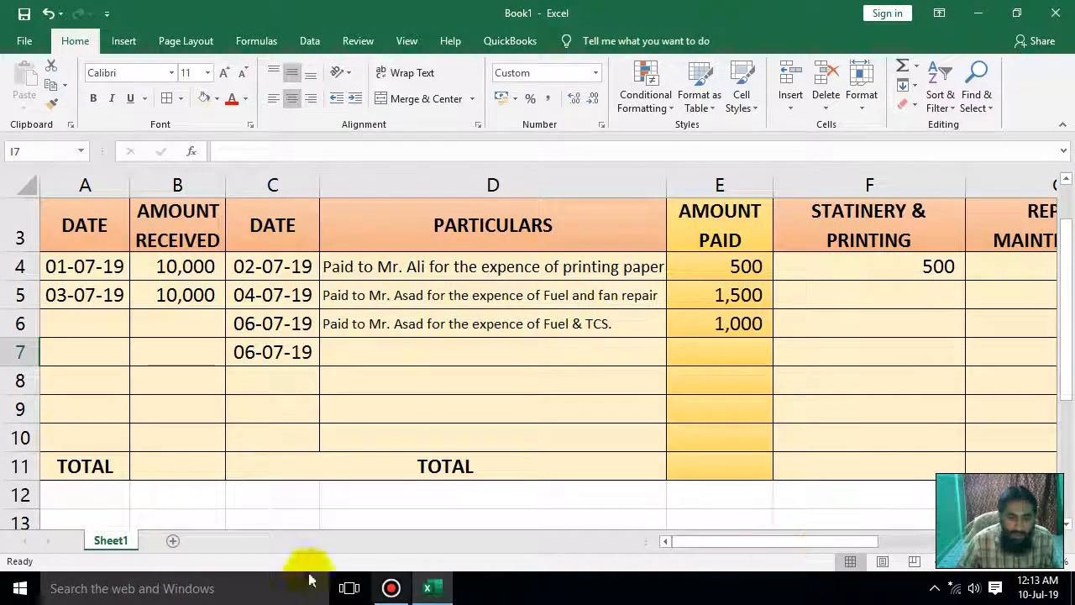
{"action": "left_click", "coordinate": [199, 464]}
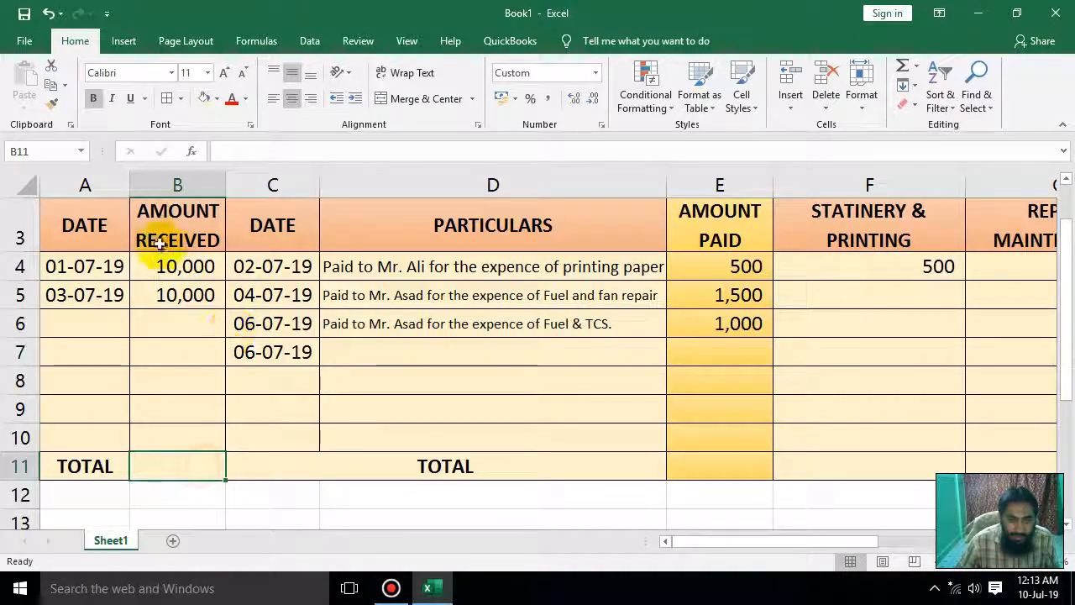
{"action": "type", "text": "="}
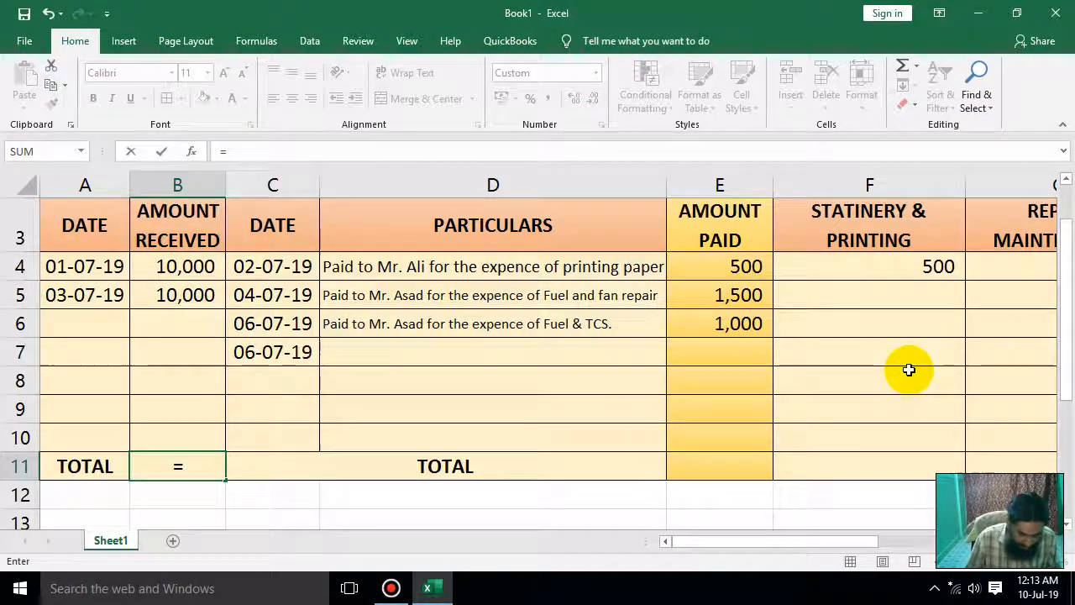
{"action": "type", "text": "sum("}
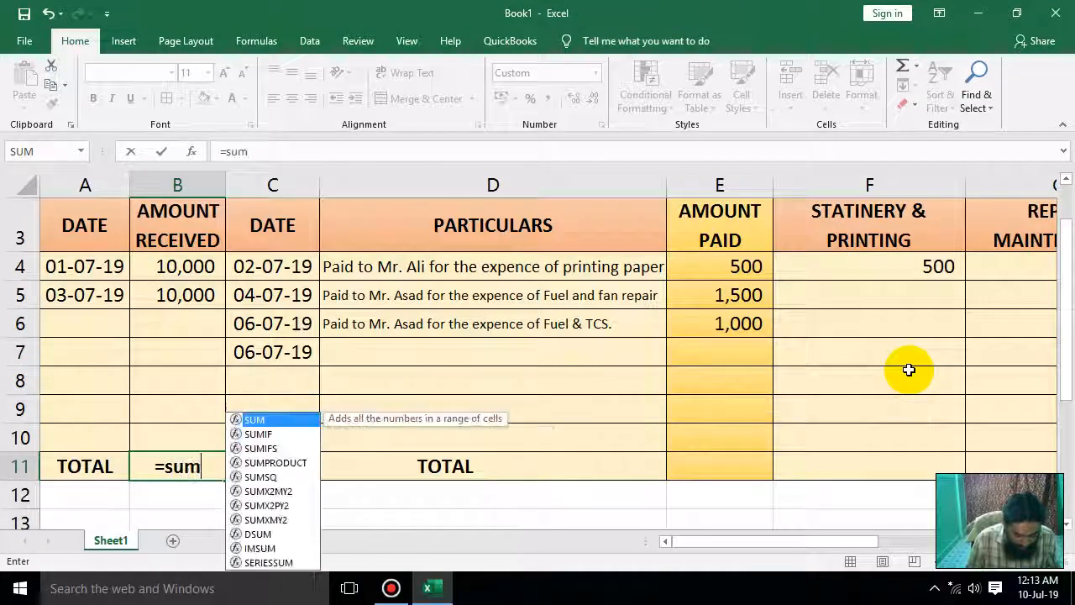
{"action": "left_click_drag", "start_coordinate": [187, 274], "coordinate": [162, 435]}
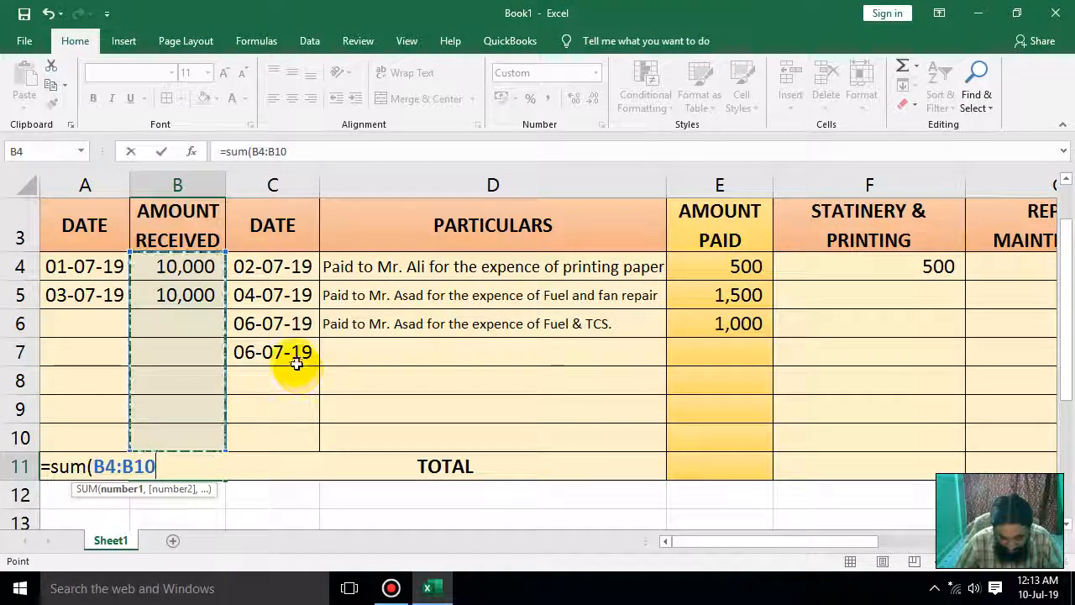
{"action": "key", "text": "Return"}
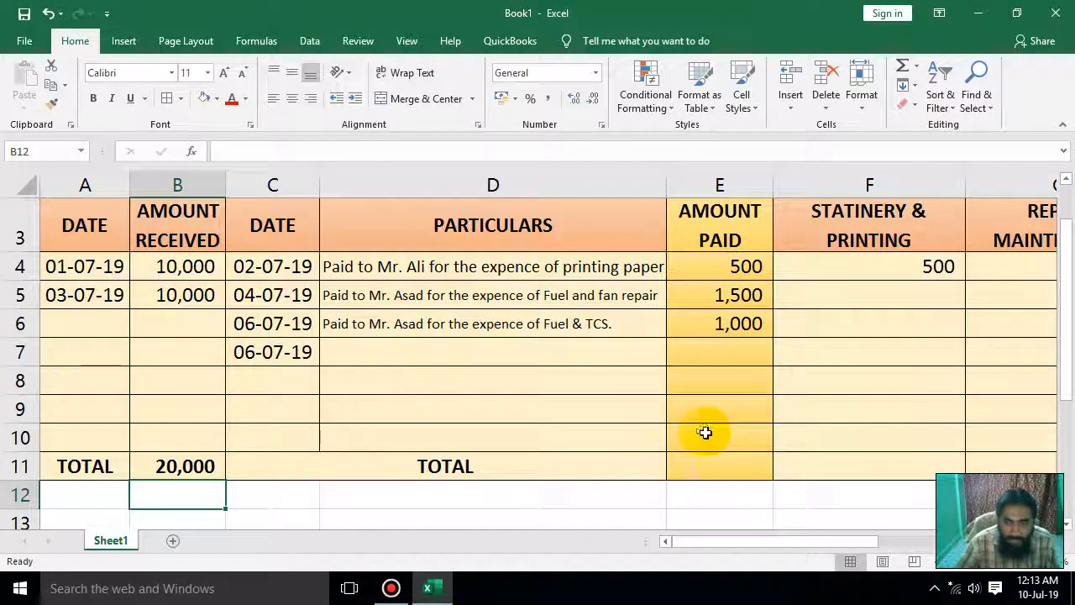
- Total the AMOUNT PAID column in E11 with a SUM formula over E4:E10
{"action": "left_click", "coordinate": [720, 469]}
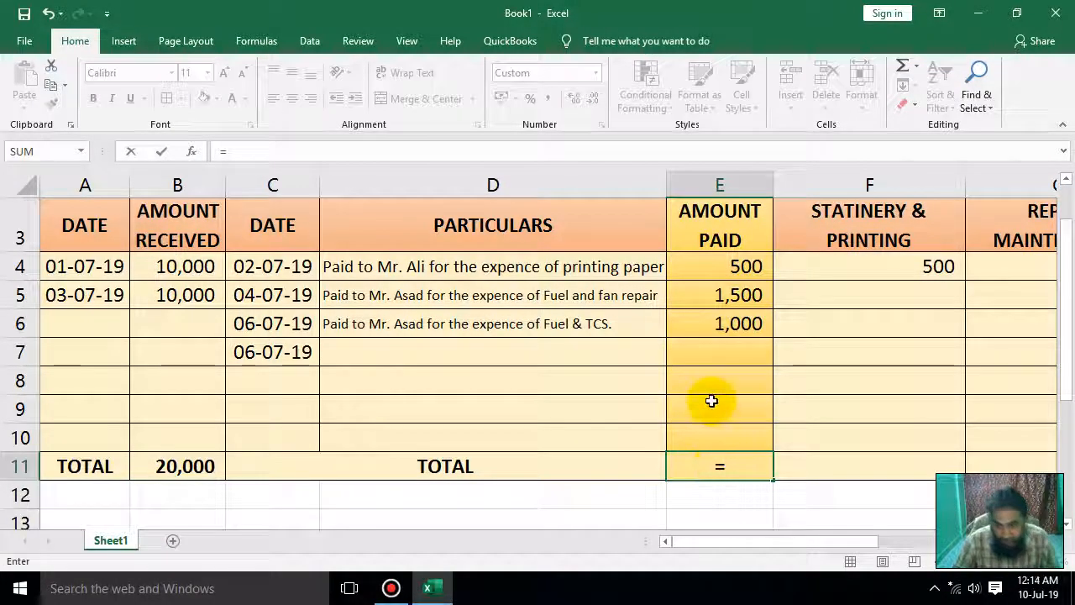
{"action": "type", "text": "sum("}
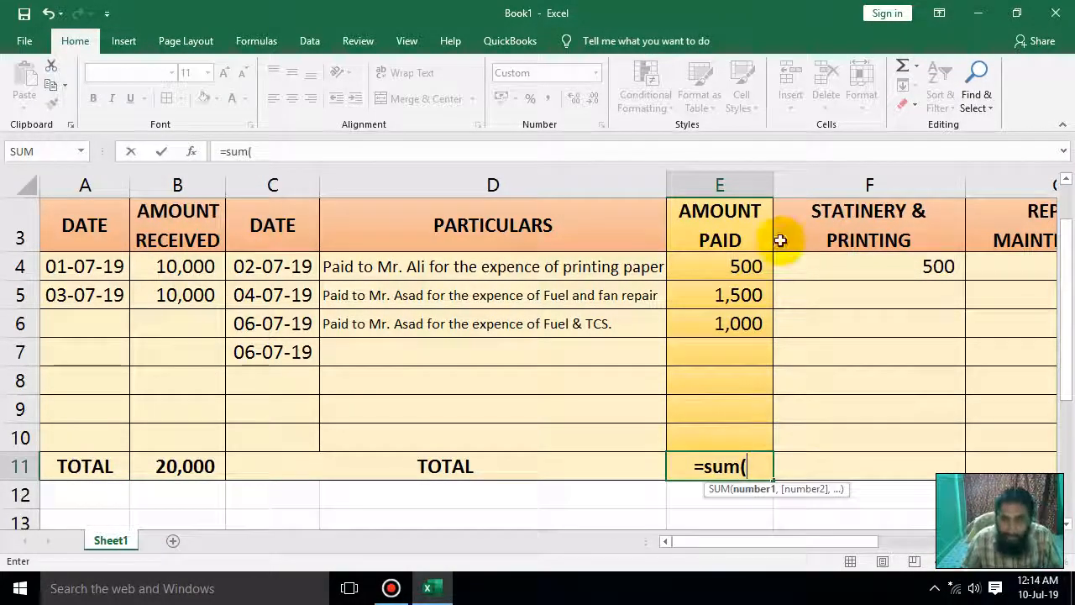
{"action": "left_click_drag", "start_coordinate": [739, 267], "coordinate": [719, 437]}
{"action": "key", "text": "Return"}
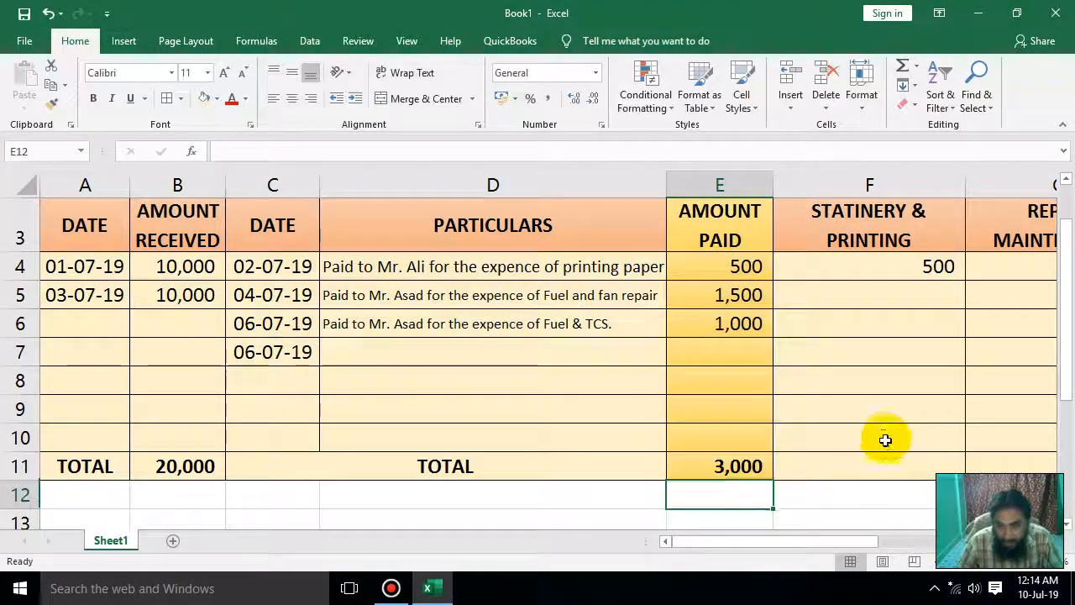
- Fill the E11 total formula across F11:I11 and check the resulting formula in G11
{"action": "left_click", "coordinate": [762, 472]}
{"action": "mouse_move", "coordinate": [772, 479]}
{"action": "left_mouse_down"}
{"action": "mouse_move", "coordinate": [983, 463]}
{"action": "mouse_move", "coordinate": [761, 467]}
{"action": "left_mouse_up"}
{"action": "left_click", "coordinate": [474, 473]}
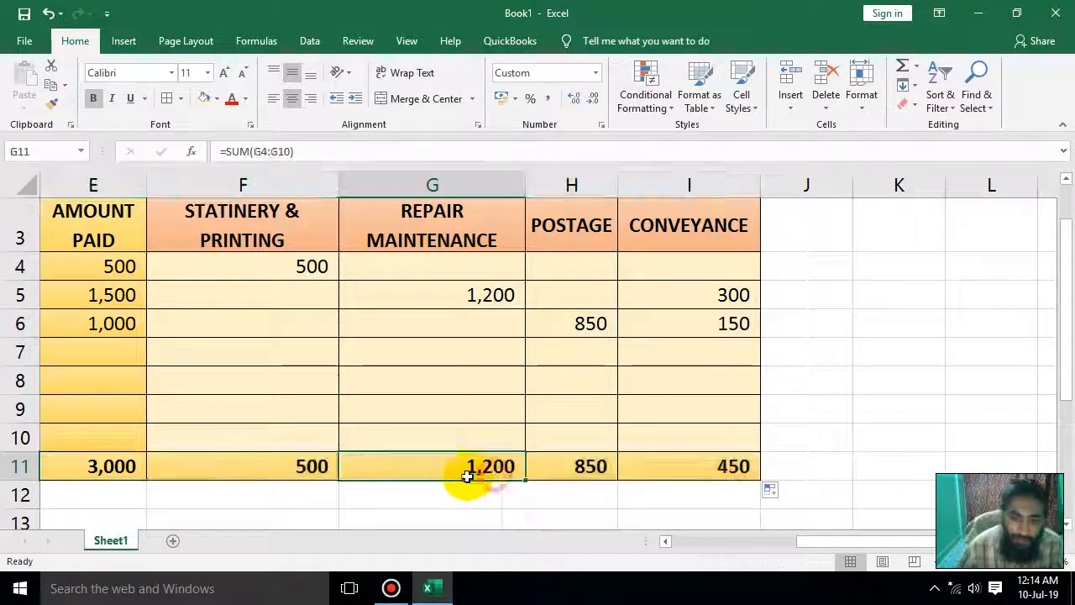
- Format the B11 total in RS. accounting format without decimals and widen column B to fit it
{"action": "left_click_drag", "start_coordinate": [828, 542], "coordinate": [672, 542]}
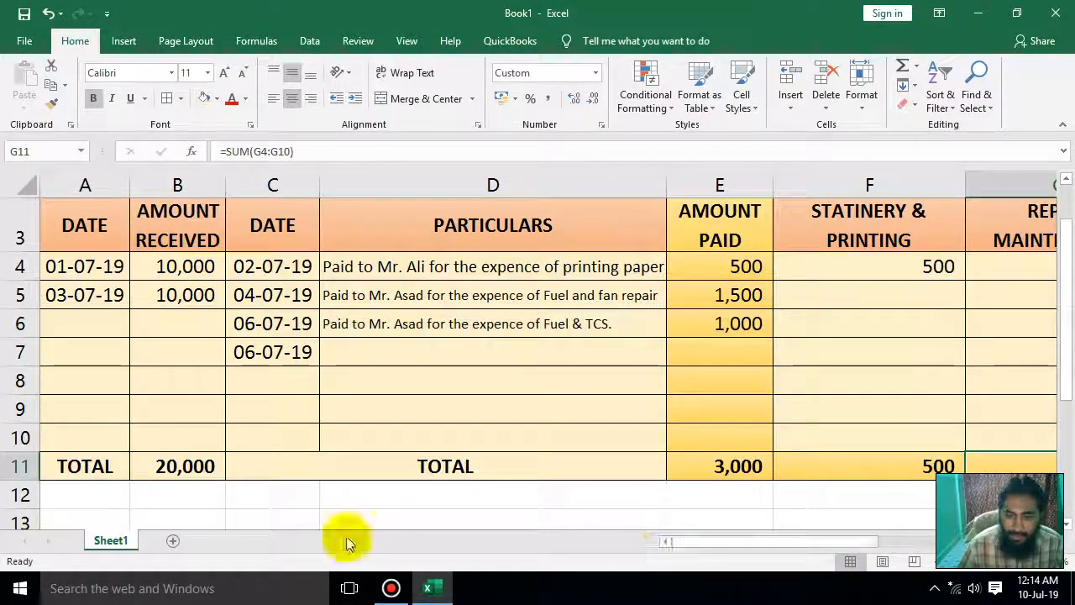
{"action": "left_click", "coordinate": [167, 471]}
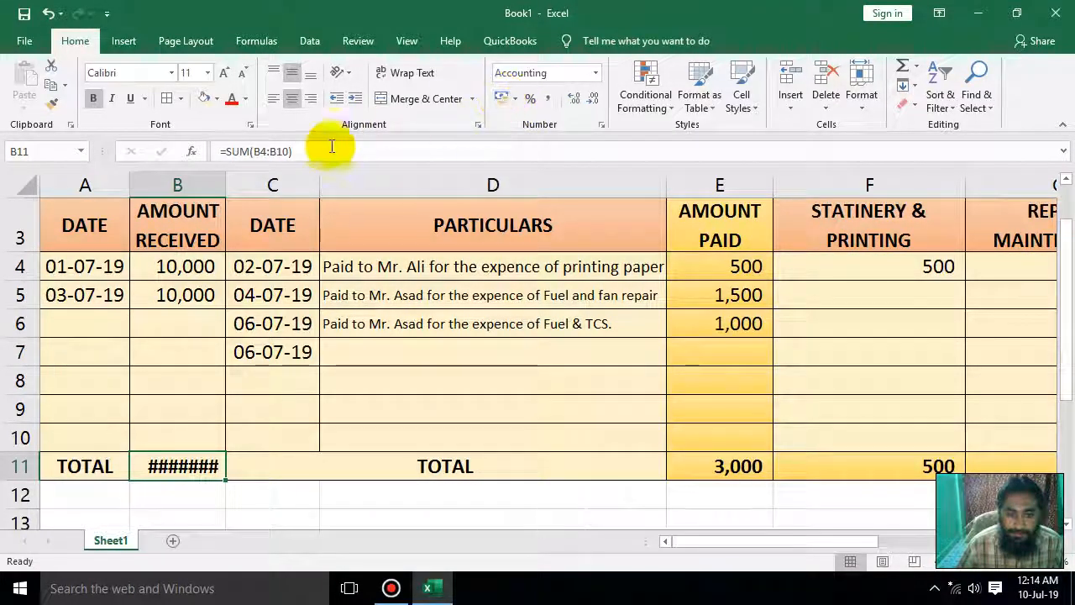
{"action": "left_click", "coordinate": [588, 109]}
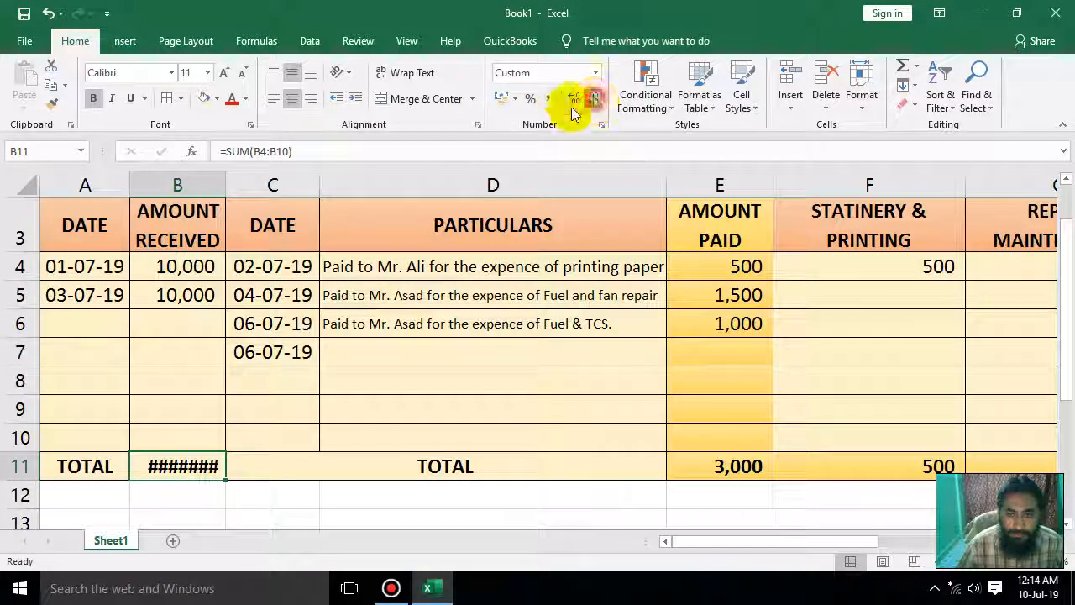
{"action": "left_click_drag", "start_coordinate": [225, 183], "coordinate": [250, 184]}
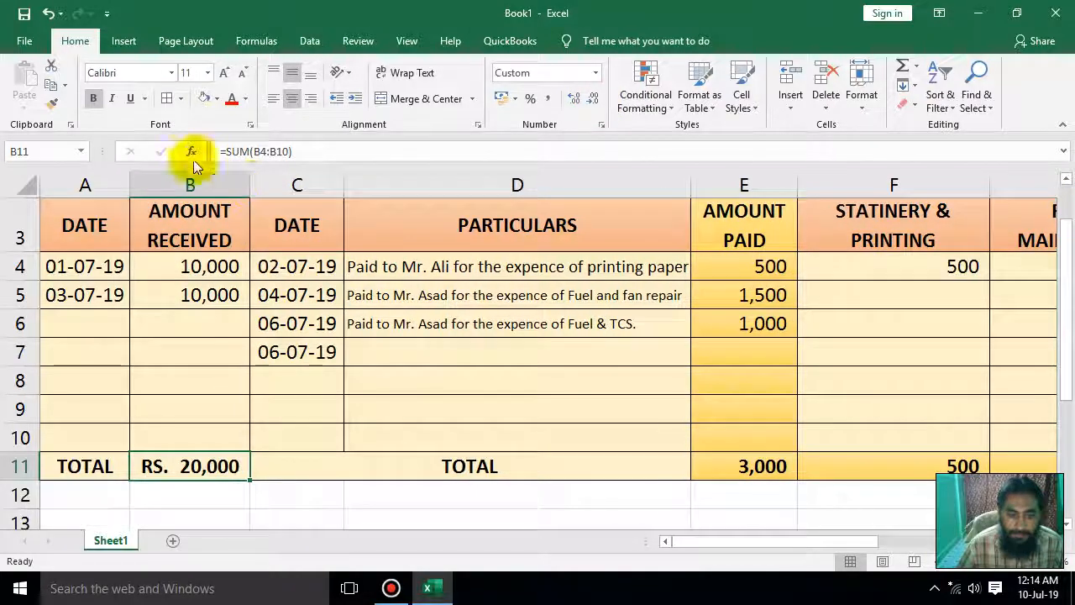
- Copy the RS. number format with Format Painter from B11 to E11 and on to the totals in F11:I11
{"action": "left_click", "coordinate": [37, 111]}
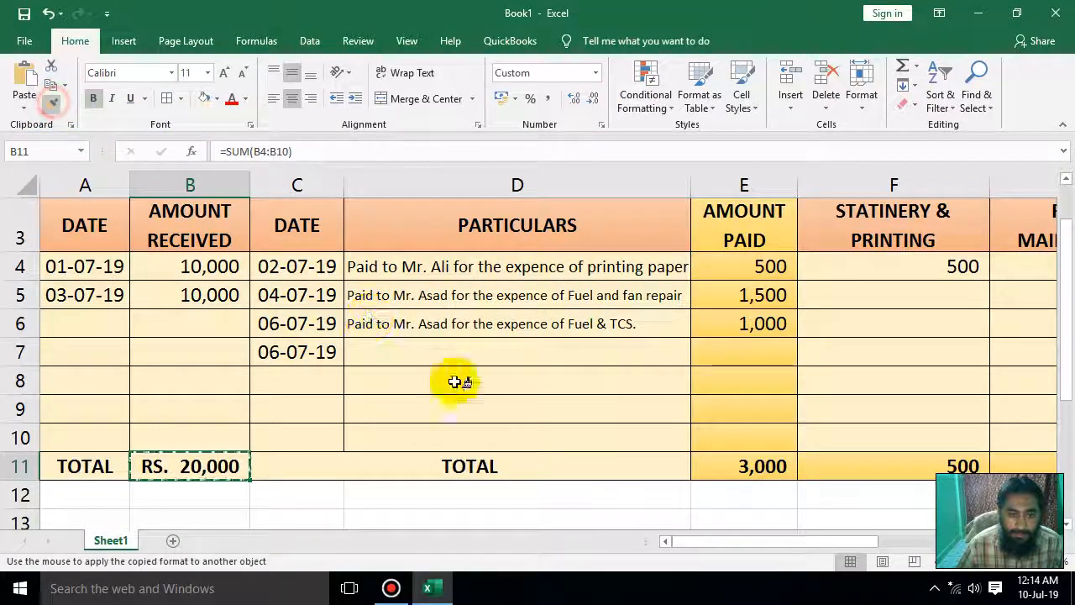
{"action": "left_click", "coordinate": [738, 463]}
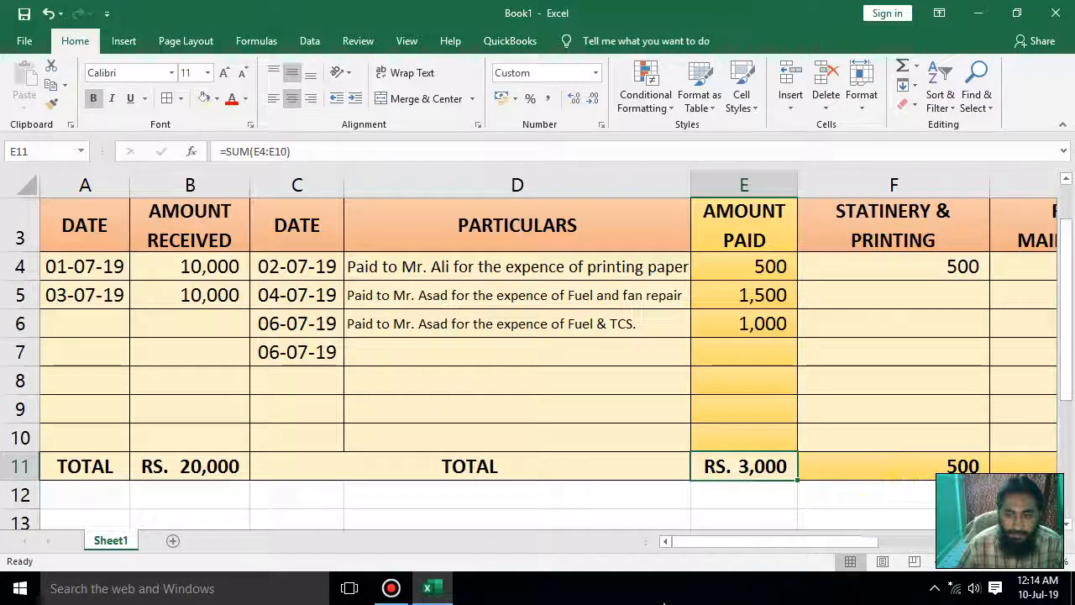
{"action": "left_click_drag", "start_coordinate": [708, 542], "coordinate": [865, 527]}
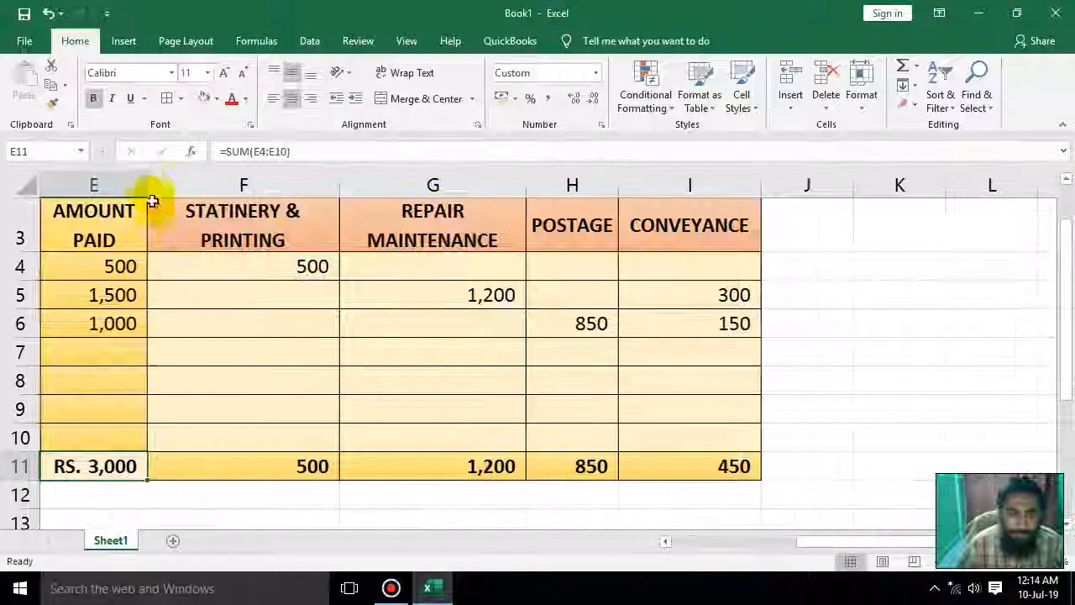
{"action": "left_click", "coordinate": [51, 103]}
{"action": "left_click_drag", "start_coordinate": [290, 463], "coordinate": [739, 467]}
{"action": "left_click", "coordinate": [803, 406]}
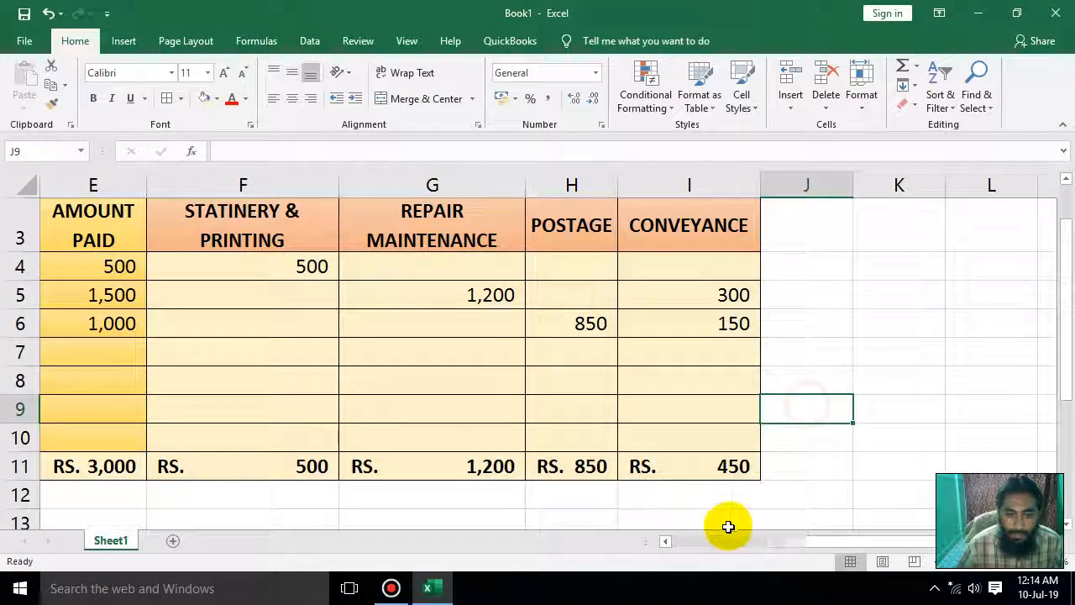
{"action": "left_click_drag", "start_coordinate": [827, 541], "coordinate": [655, 549]}
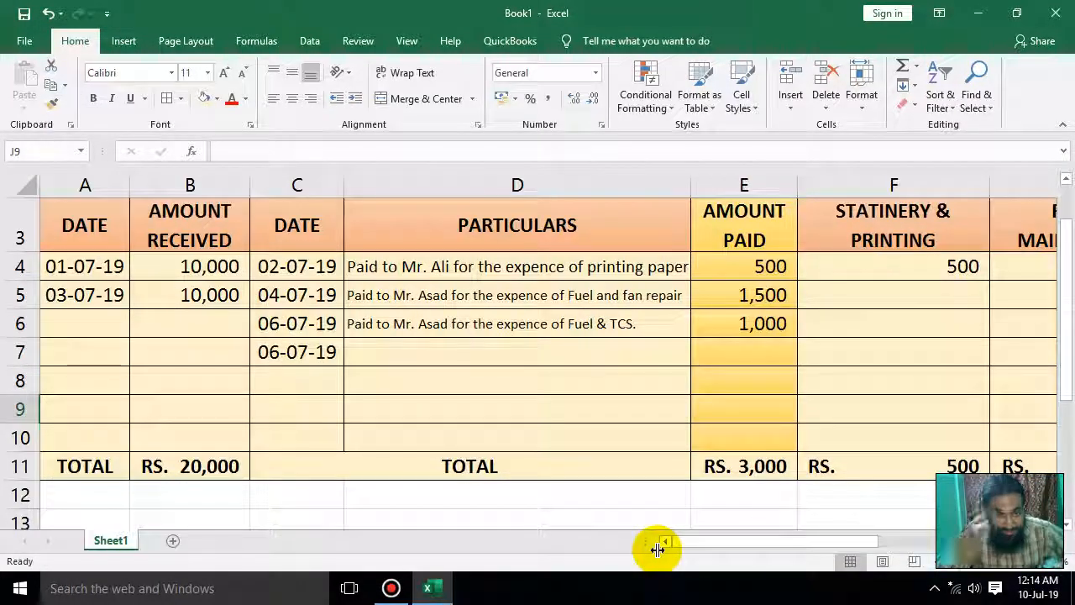
{"action": "scroll", "coordinate": [835, 480], "scroll_direction": "up", "scroll_amount": 1}
{"action": "scroll", "coordinate": [829, 485], "scroll_direction": "down", "scroll_amount": 2}
{"action": "scroll", "coordinate": [825, 484], "scroll_direction": "up", "scroll_amount": 2}
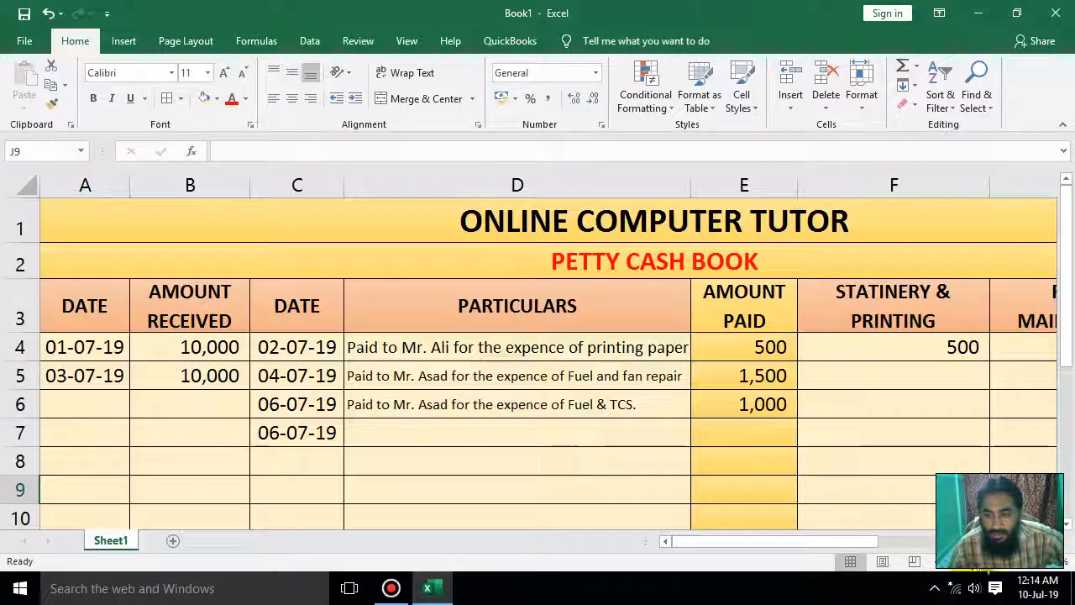
- Review the petty cash entries from the receipt dates and amounts through the particulars, amount paid and expense category columns
{"action": "scroll", "coordinate": [521, 336], "scroll_direction": "down", "scroll_amount": 5, "text": "ctrl"}
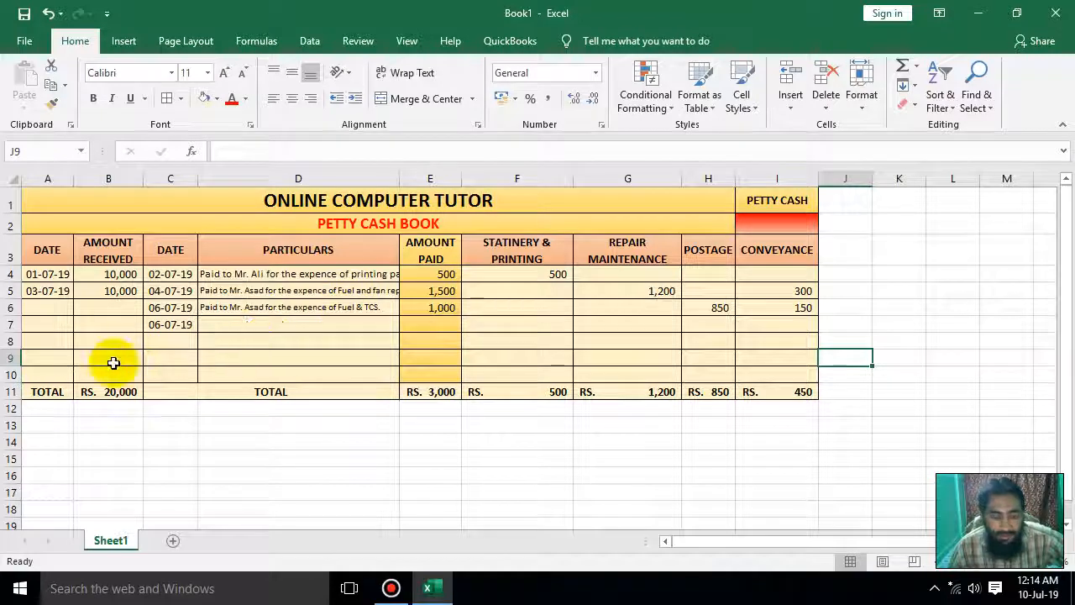
{"action": "left_click", "coordinate": [48, 291]}
{"action": "left_click", "coordinate": [94, 274]}
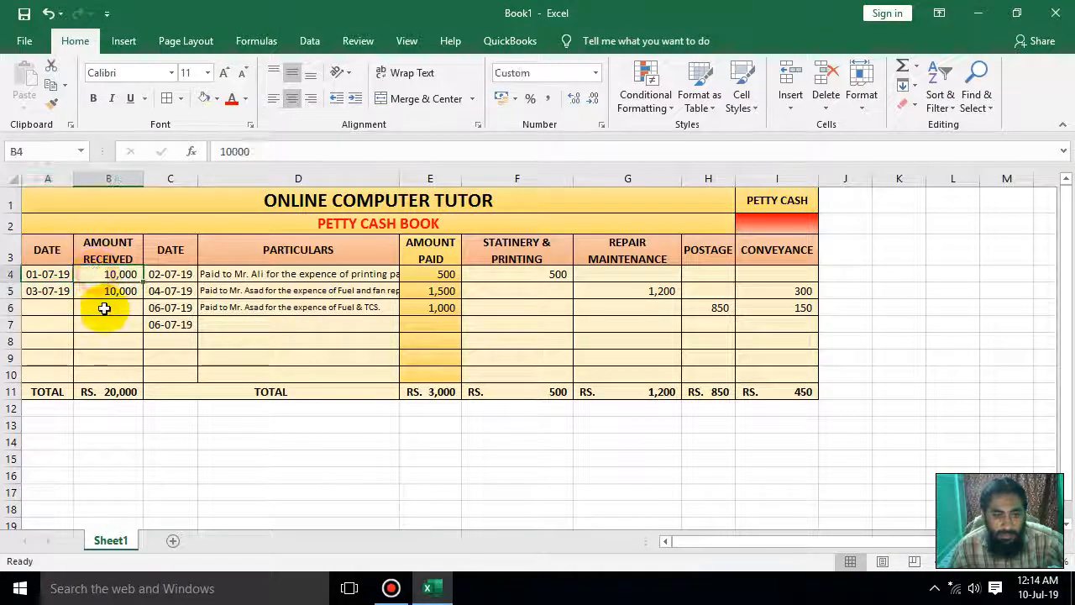
{"action": "left_click", "coordinate": [168, 274]}
{"action": "left_click", "coordinate": [216, 275]}
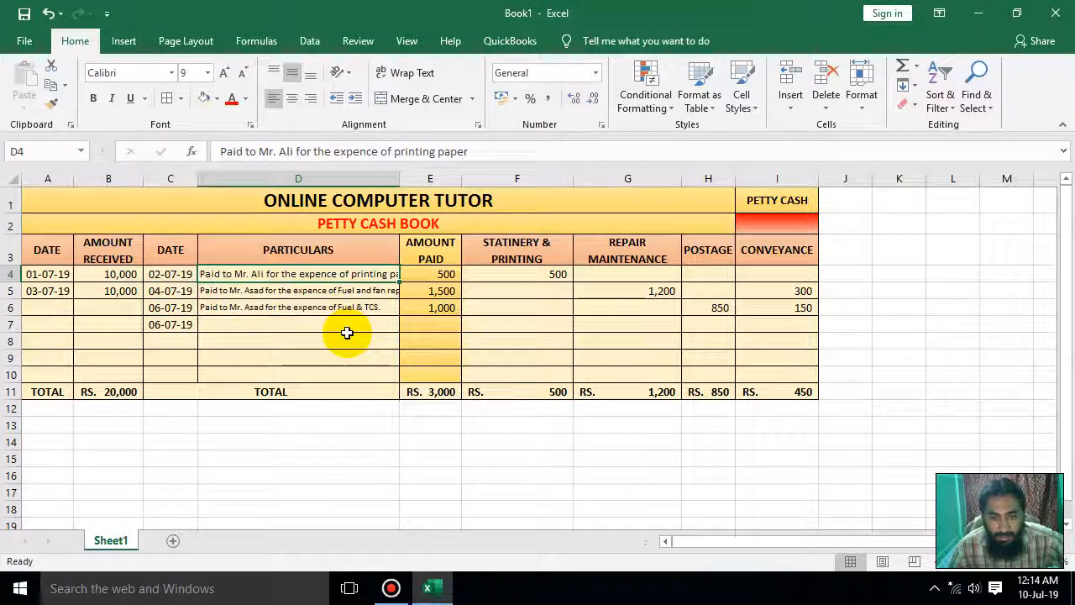
{"action": "left_click", "coordinate": [454, 276]}
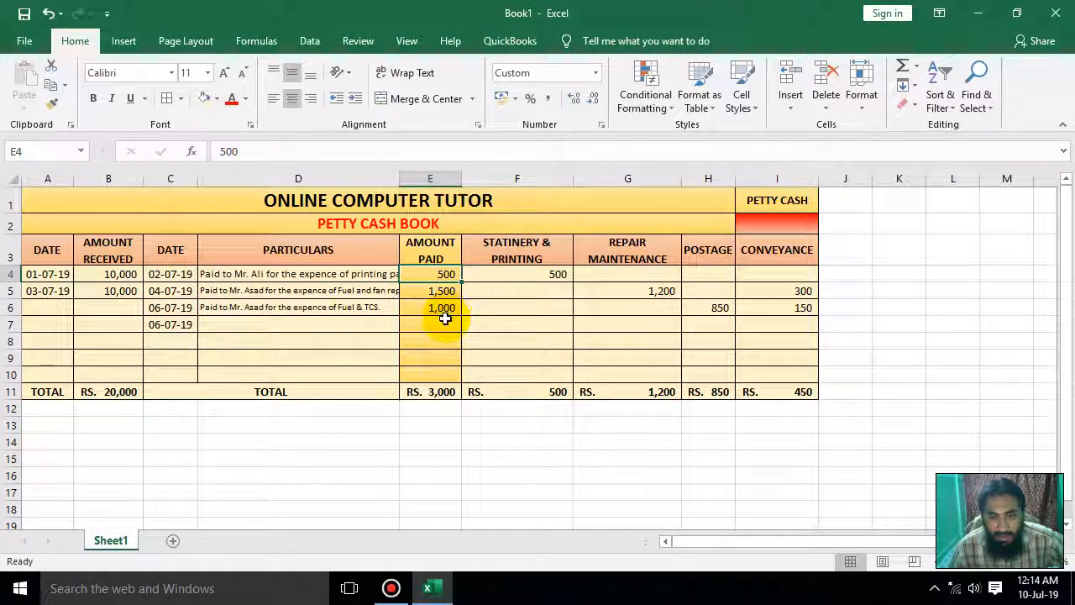
{"action": "left_click", "coordinate": [544, 277]}
{"action": "left_click", "coordinate": [647, 292]}
{"action": "left_click", "coordinate": [708, 308]}
{"action": "left_click", "coordinate": [726, 275]}
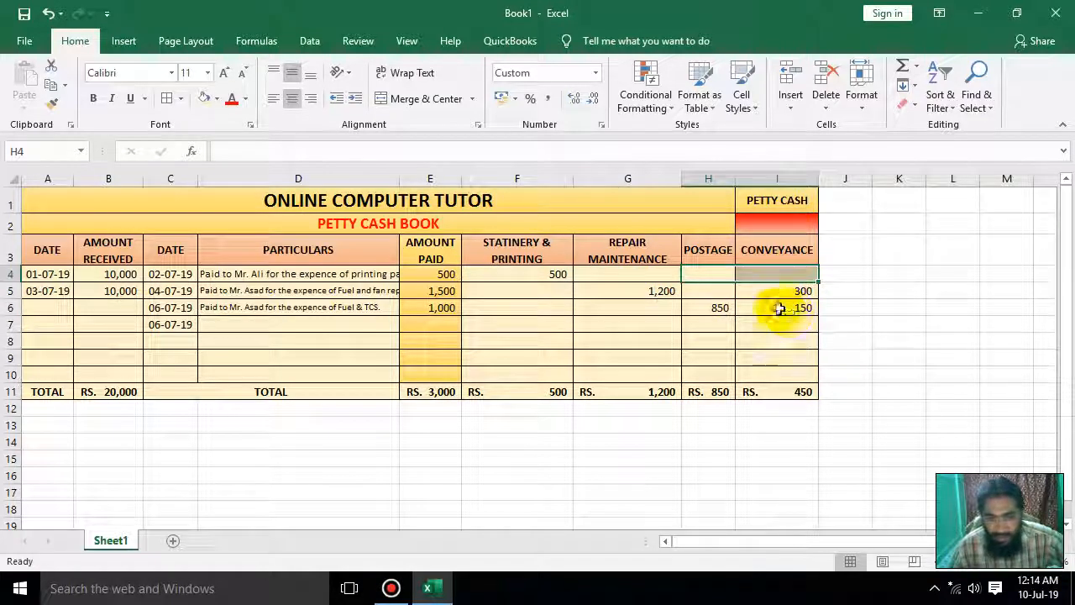
- Check the row 11 totals for amount received, amount paid and each expense category against their column headings
{"action": "left_click", "coordinate": [102, 394]}
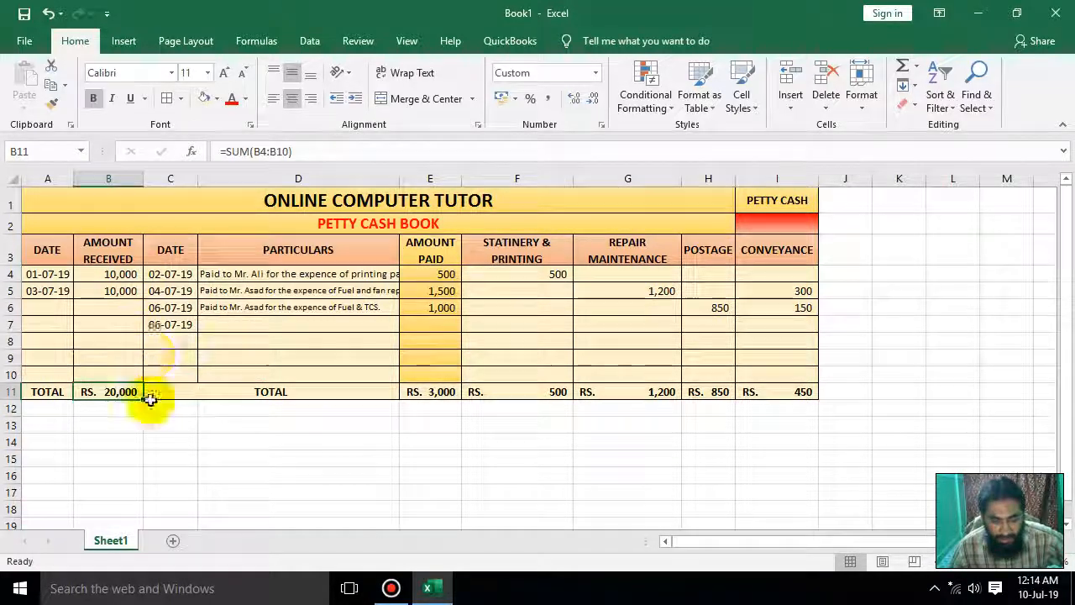
{"action": "left_click", "coordinate": [428, 396]}
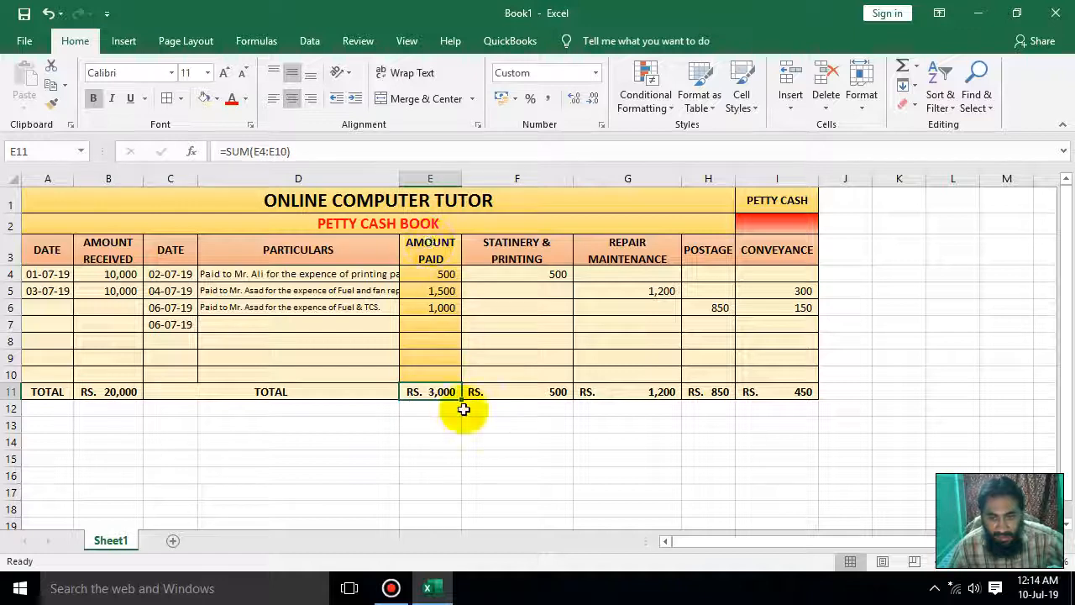
{"action": "left_click", "coordinate": [509, 395]}
{"action": "left_click", "coordinate": [588, 393]}
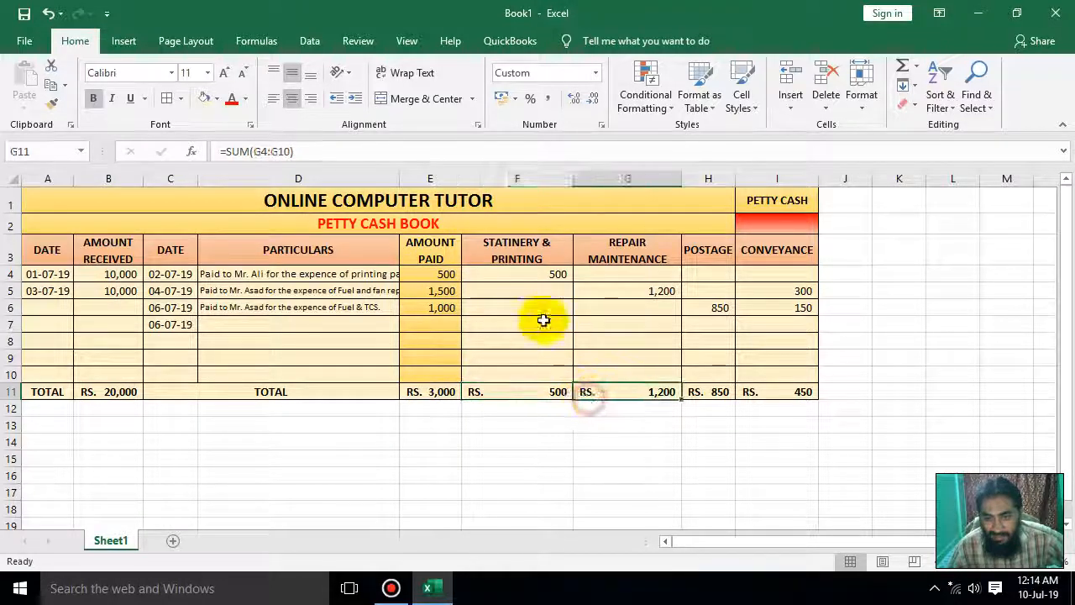
{"action": "left_click_drag", "start_coordinate": [528, 276], "coordinate": [529, 257]}
{"action": "left_click", "coordinate": [630, 260]}
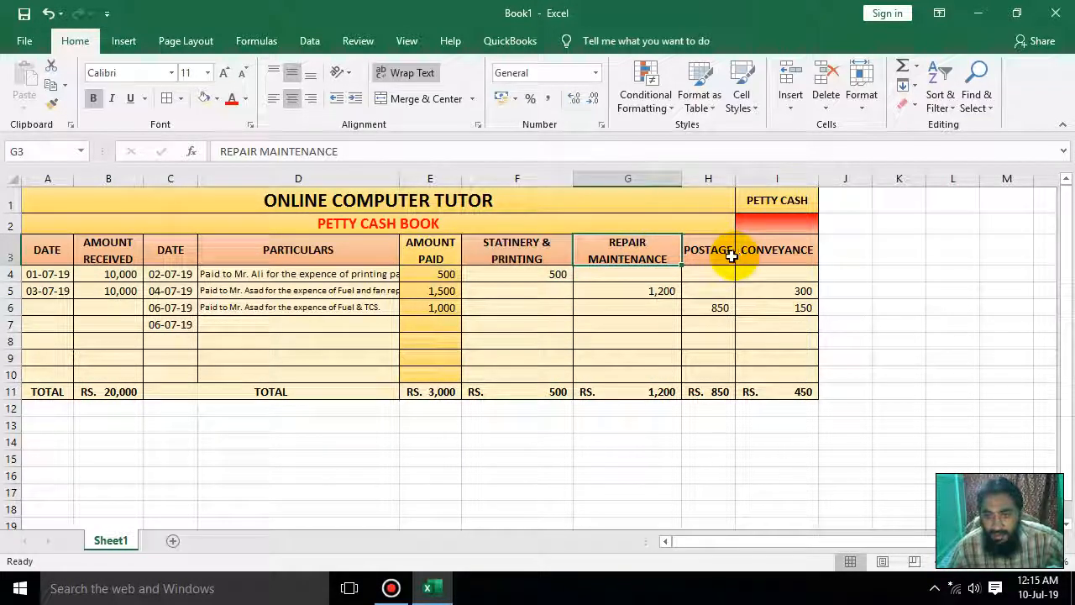
{"action": "left_click", "coordinate": [781, 393]}
{"action": "left_click", "coordinate": [710, 391]}
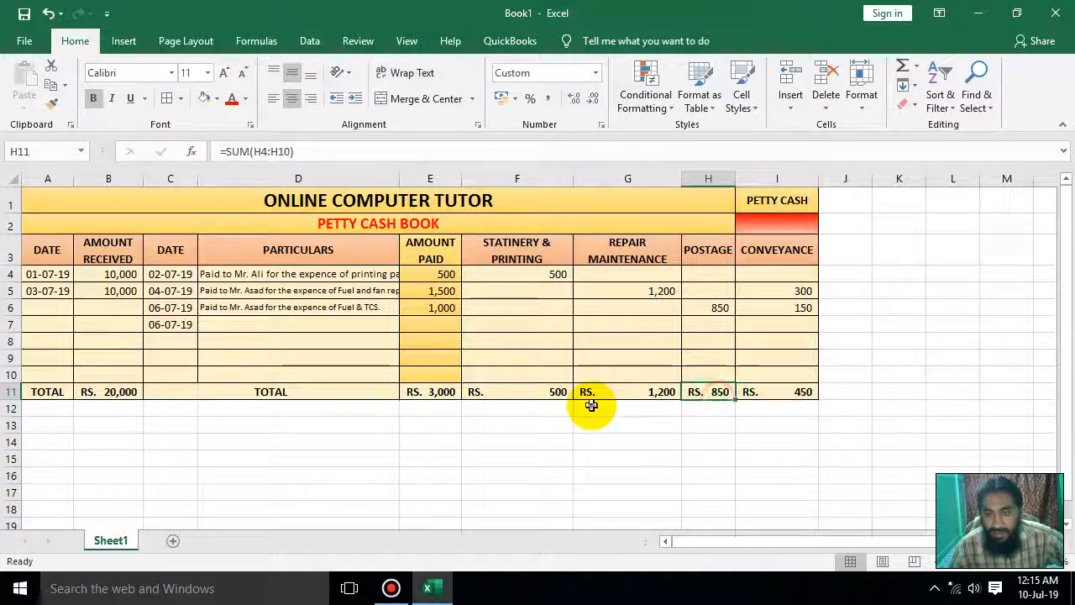
{"action": "left_click", "coordinate": [587, 408]}
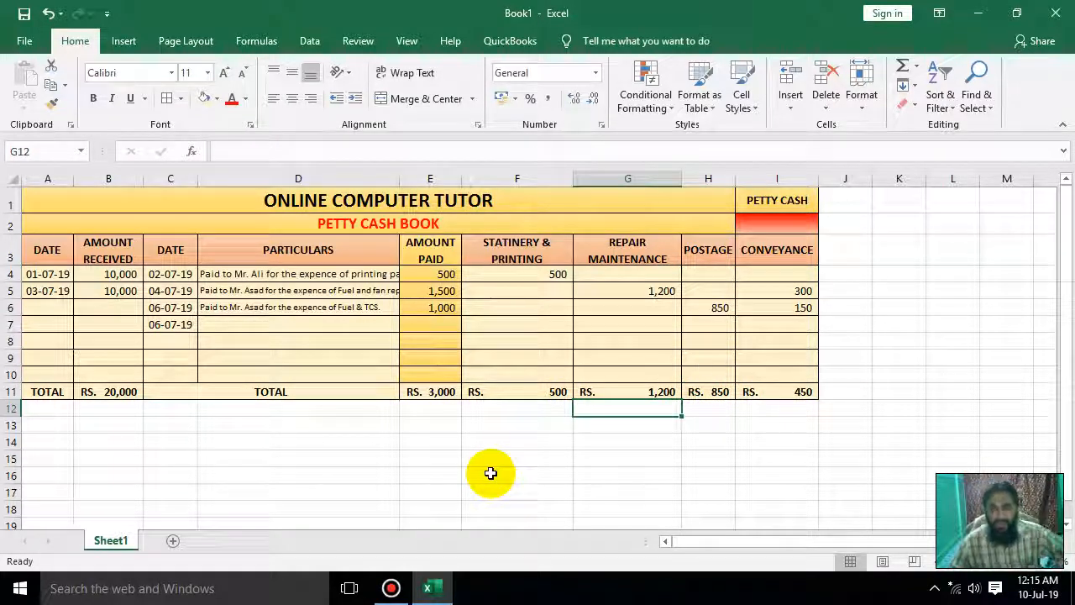
- Calculate the PETTY CASH balance in I2 with =B11-E11, then make it bold and centre it horizontally and vertically
{"action": "left_click", "coordinate": [751, 225]}
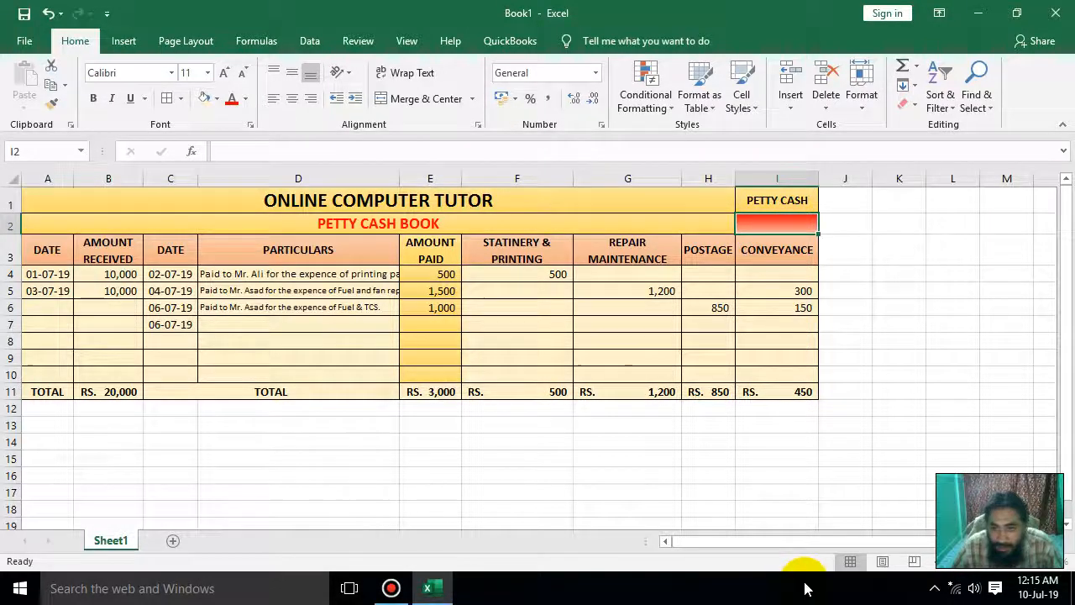
{"action": "type", "text": "="}
{"action": "left_click", "coordinate": [125, 392]}
{"action": "type", "text": "-"}
{"action": "left_click", "coordinate": [437, 391]}
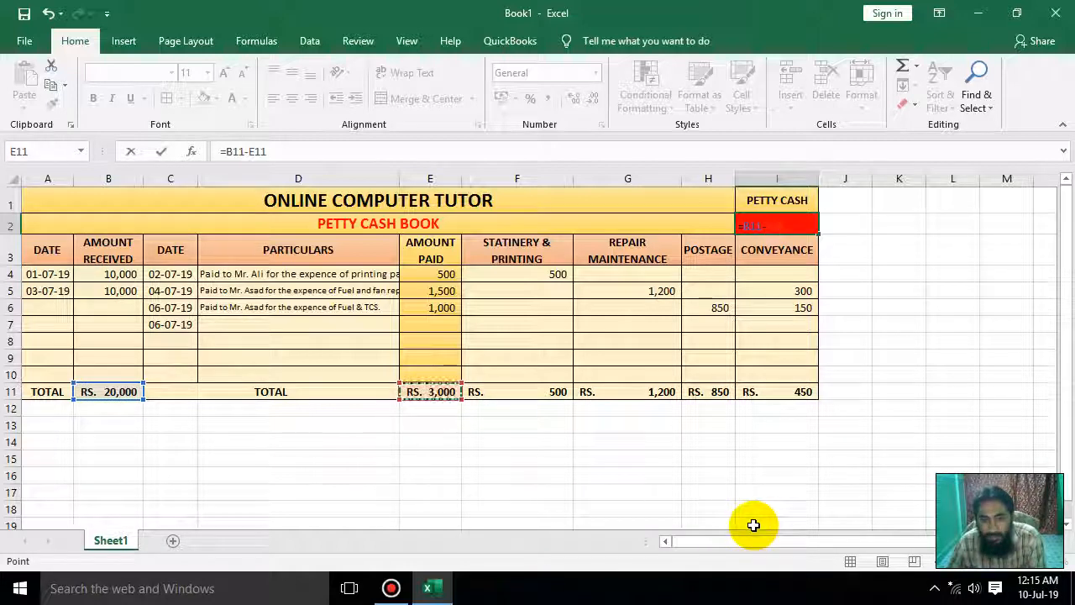
{"action": "key", "text": "Return"}
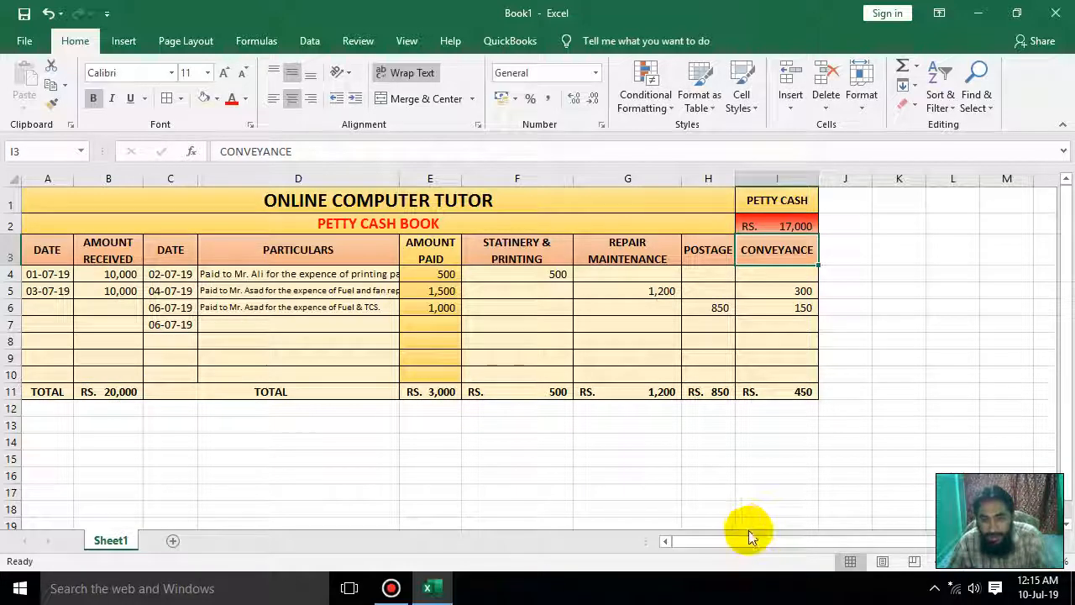
{"action": "left_click", "coordinate": [798, 223]}
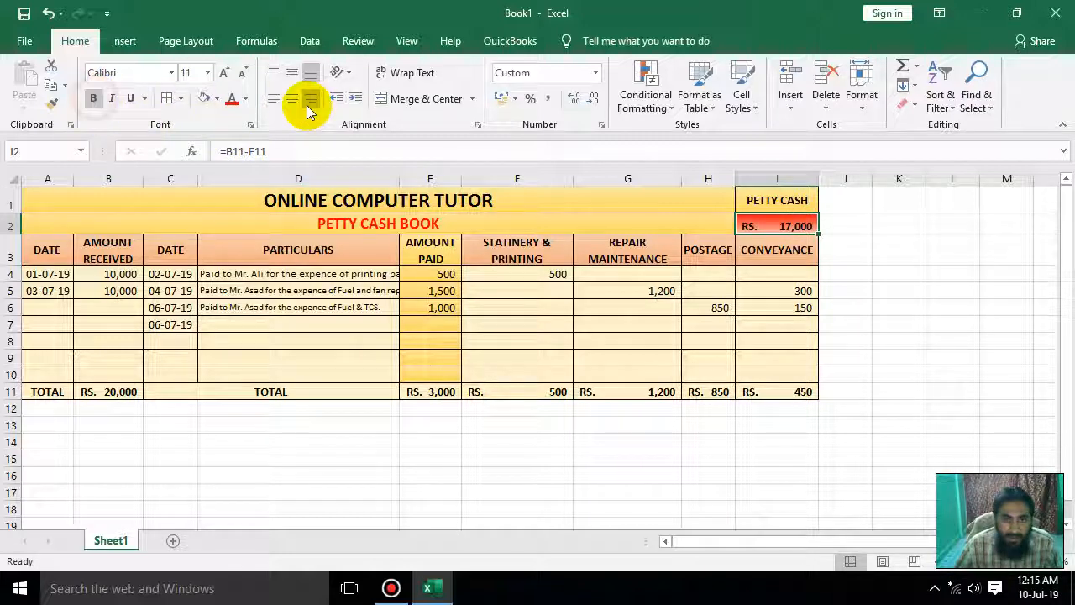
{"action": "left_click", "coordinate": [290, 67]}
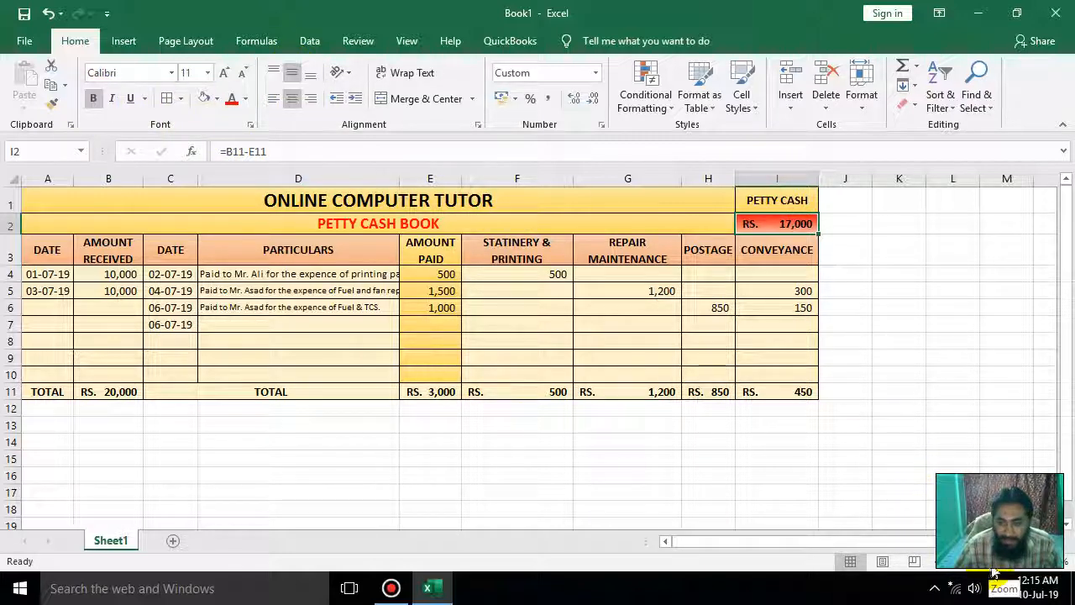
{"action": "left_click_drag", "start_coordinate": [993, 562], "coordinate": [1000, 562]}
{"action": "mouse_move", "coordinate": [931, 544]}
{"action": "left_mouse_down"}
{"action": "mouse_move", "coordinate": [893, 545]}
{"action": "mouse_move", "coordinate": [934, 546]}
{"action": "left_mouse_up"}
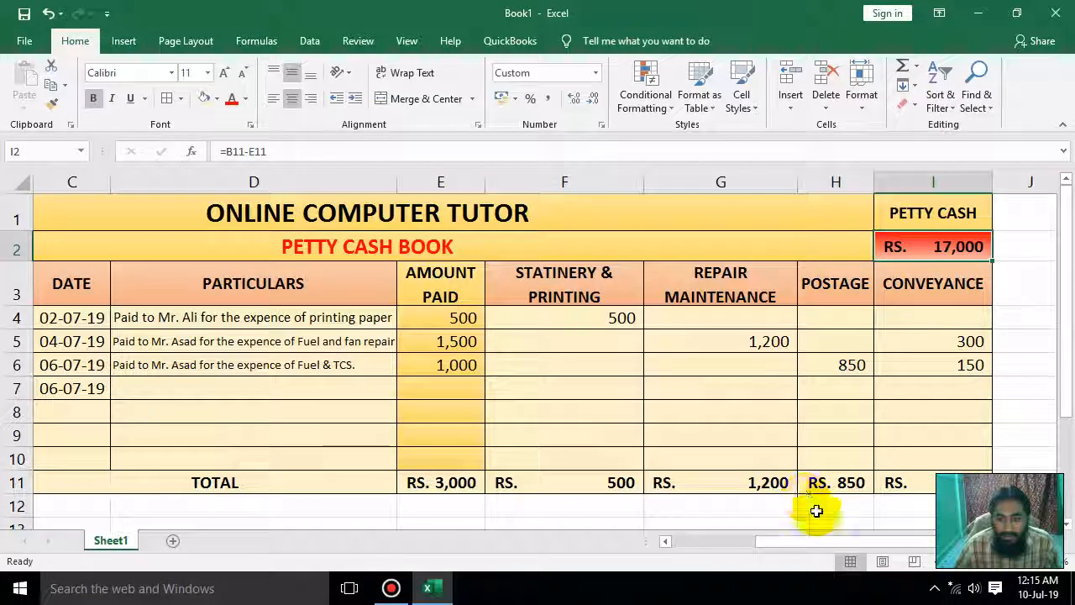
{"action": "left_click_drag", "start_coordinate": [826, 543], "coordinate": [690, 537]}
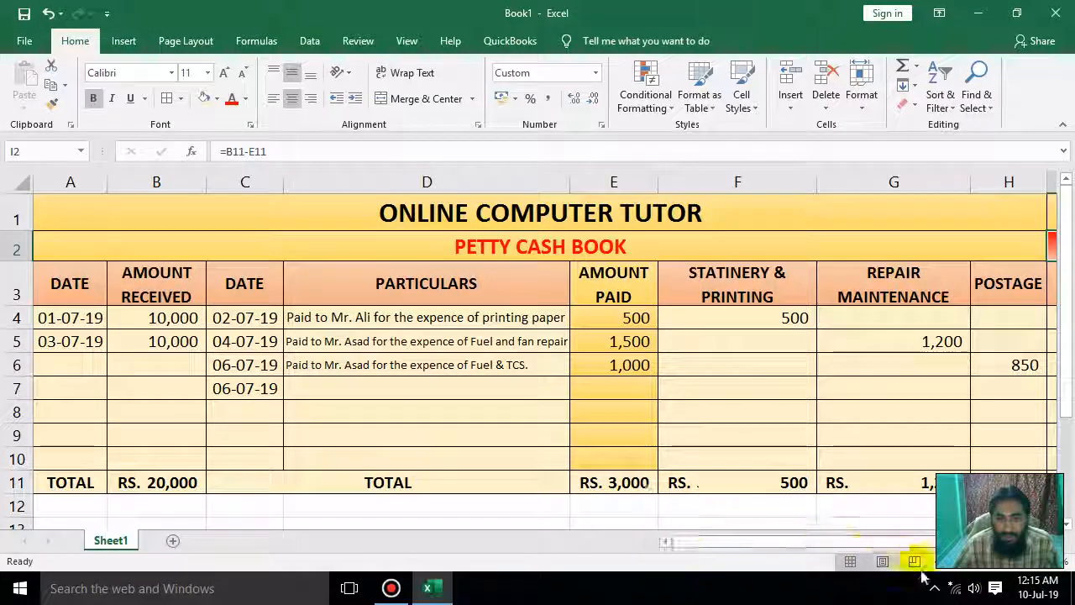
{"action": "left_click", "coordinate": [992, 570]}
{"action": "left_click", "coordinate": [865, 462]}
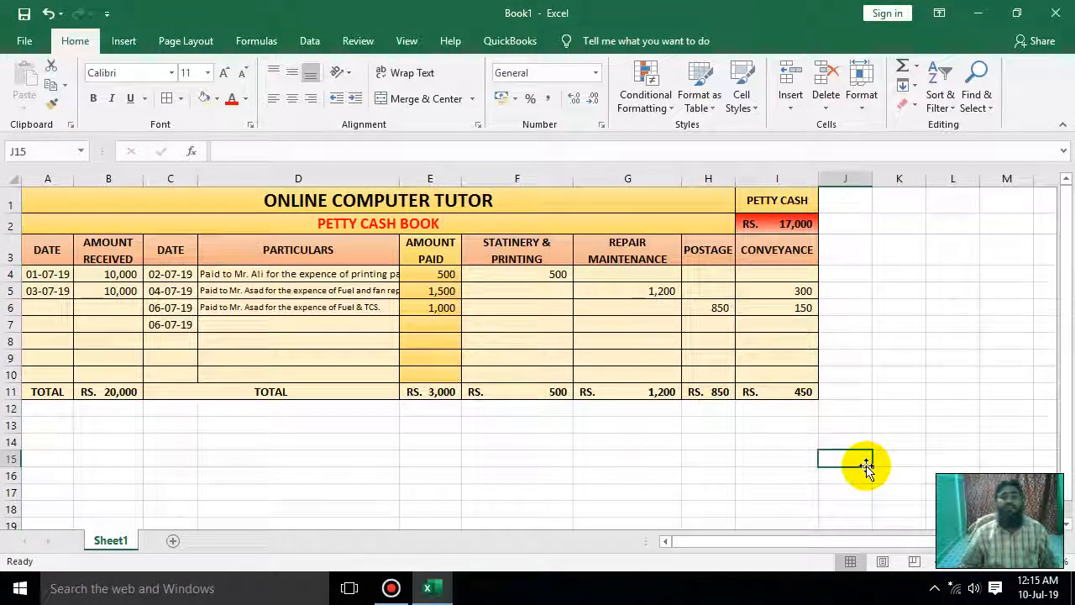